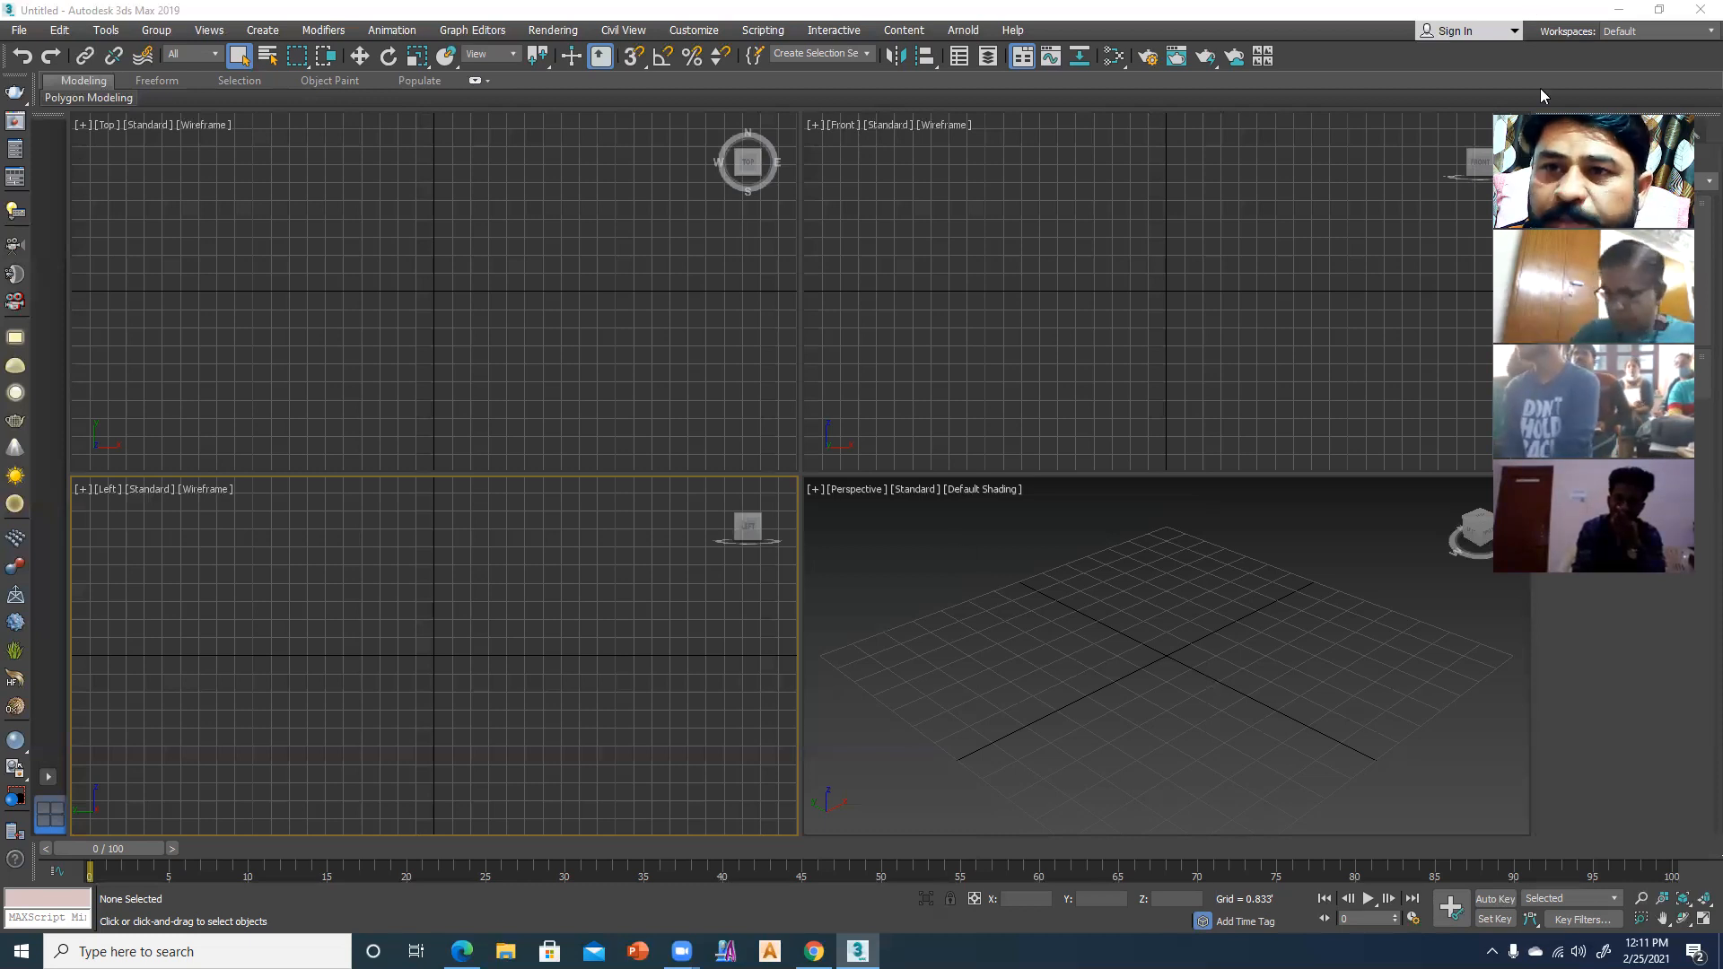
- Create a box about 4.3' long, 4.9' wide and 4.0' high in the Perspective view and show its editable parameters
click(1583, 241)
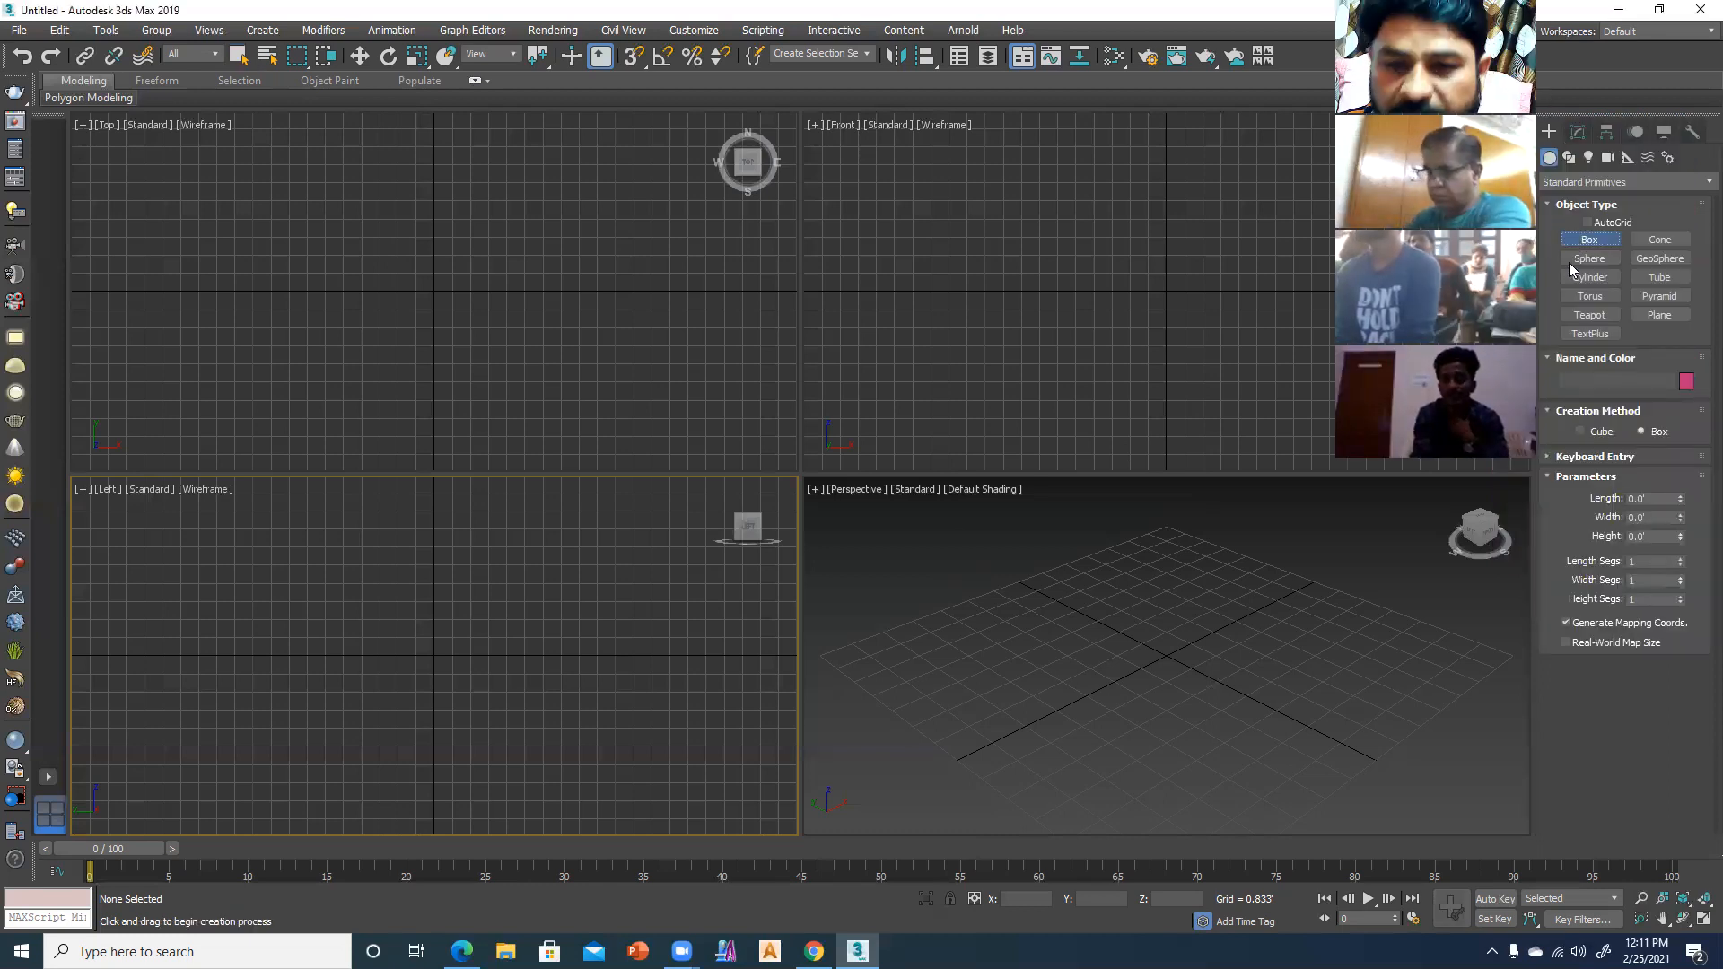
drag(1166, 607, 1147, 765)
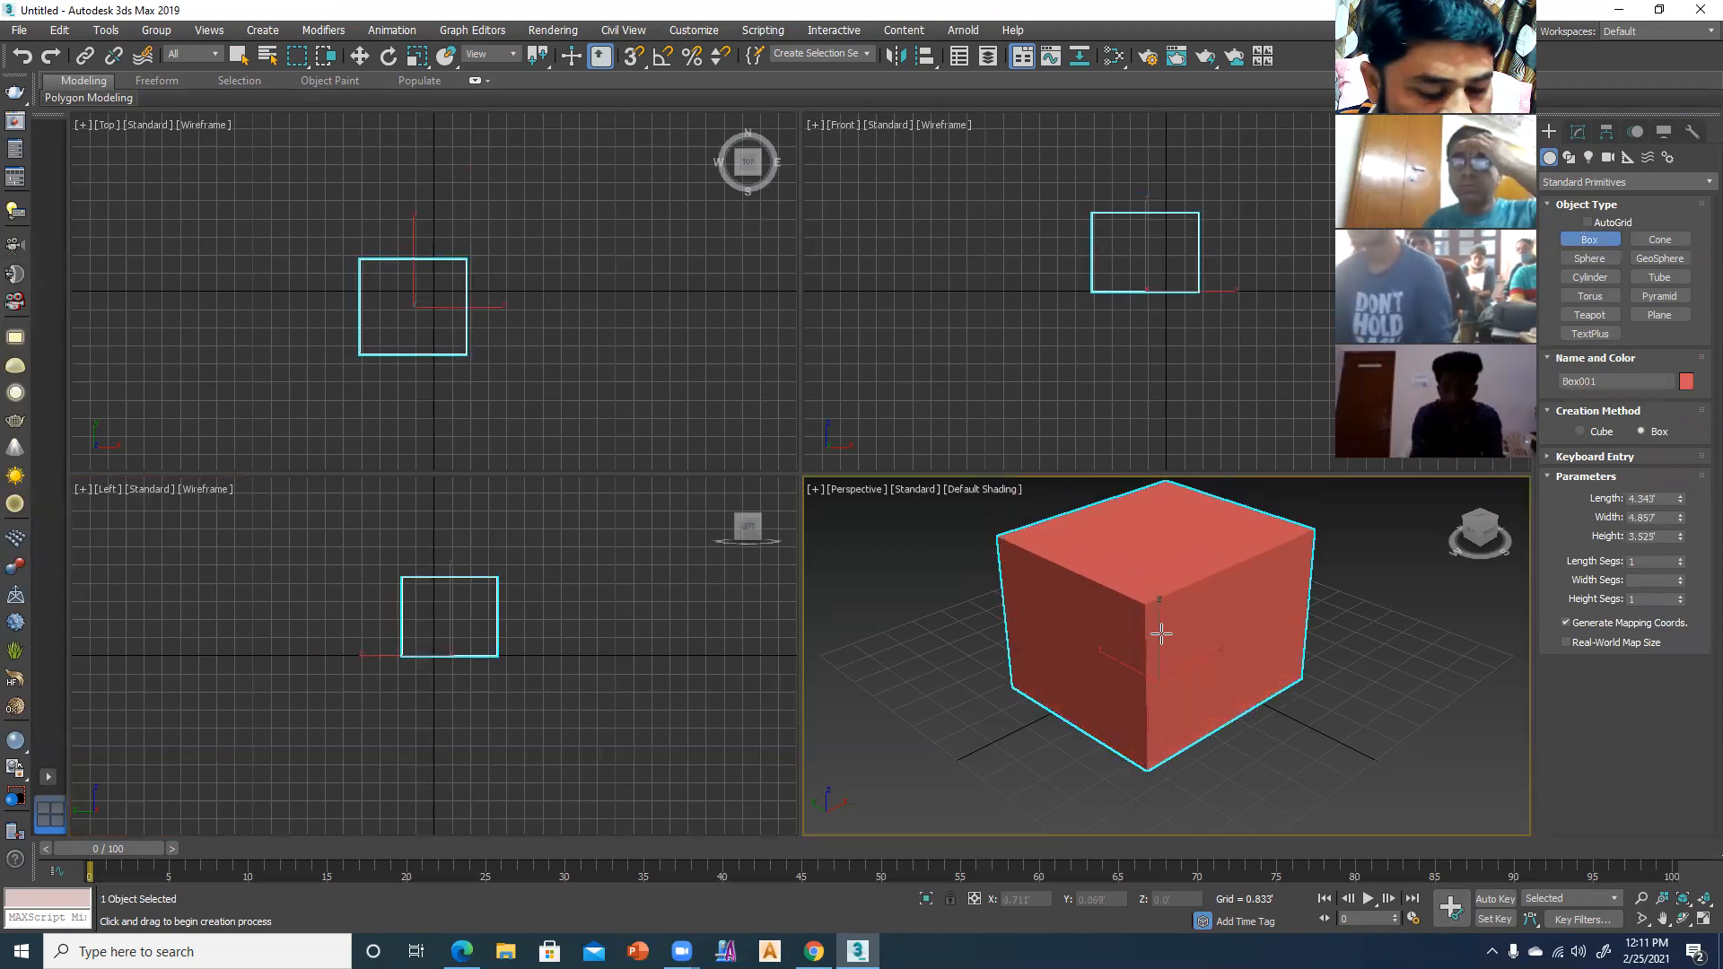
click(1164, 622)
key(w)
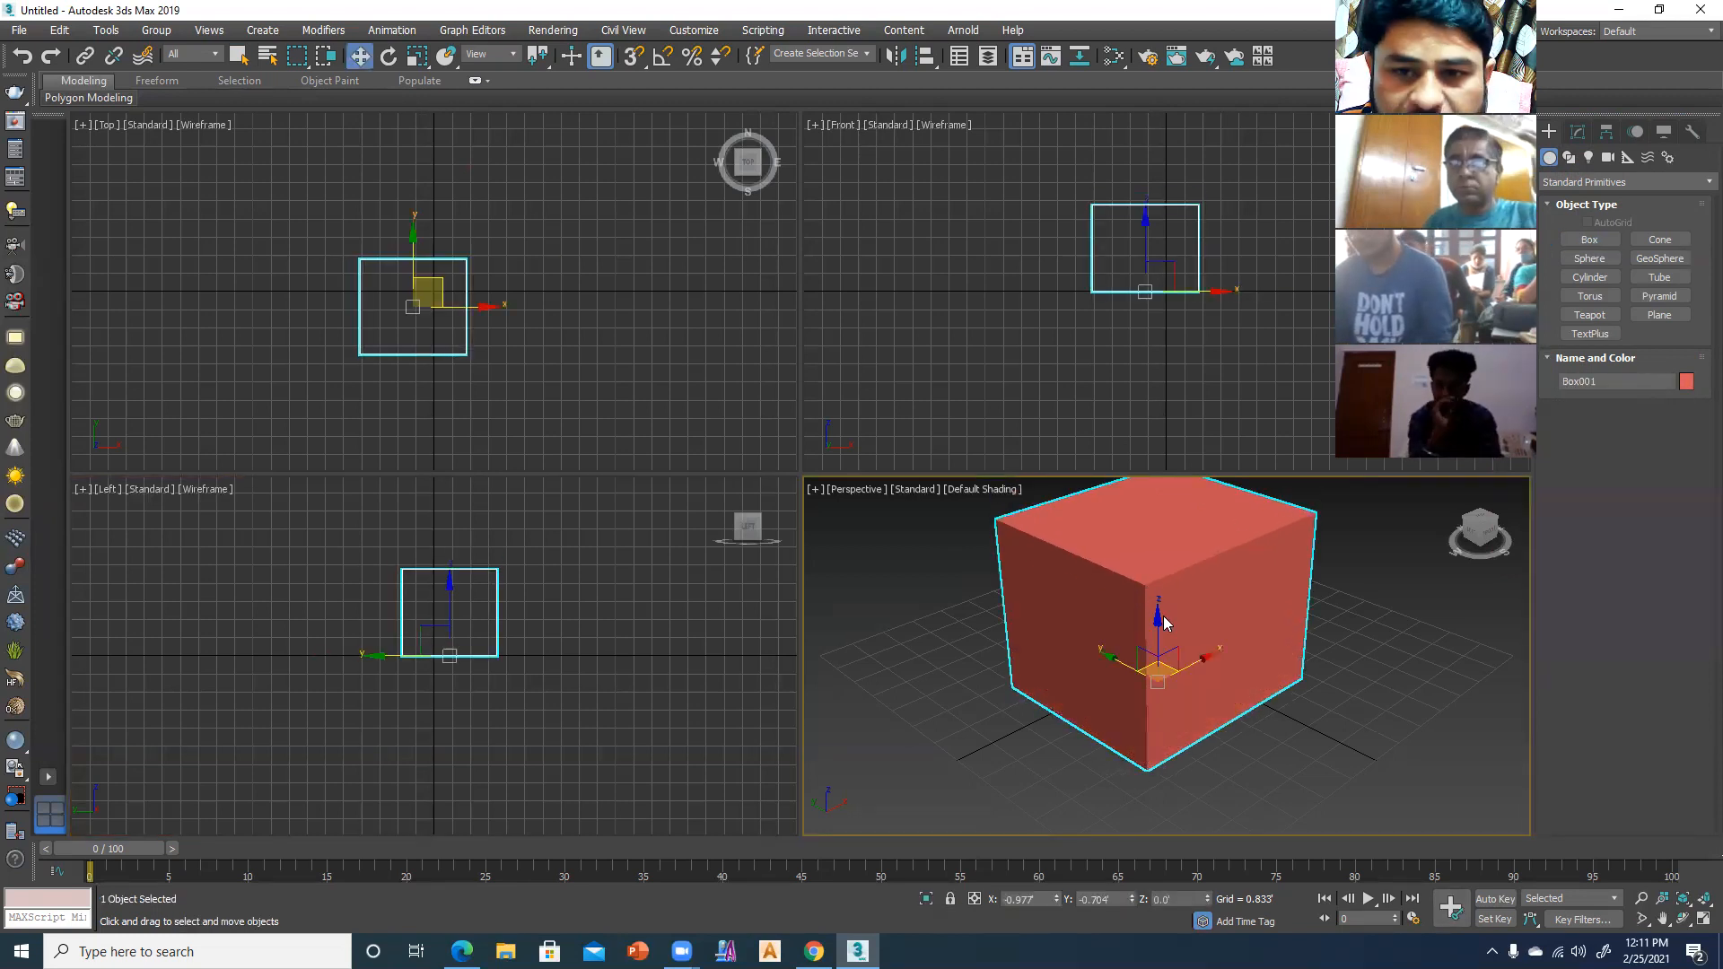
click(928, 677)
alt+middle_drag(1016, 693, 1005, 704)
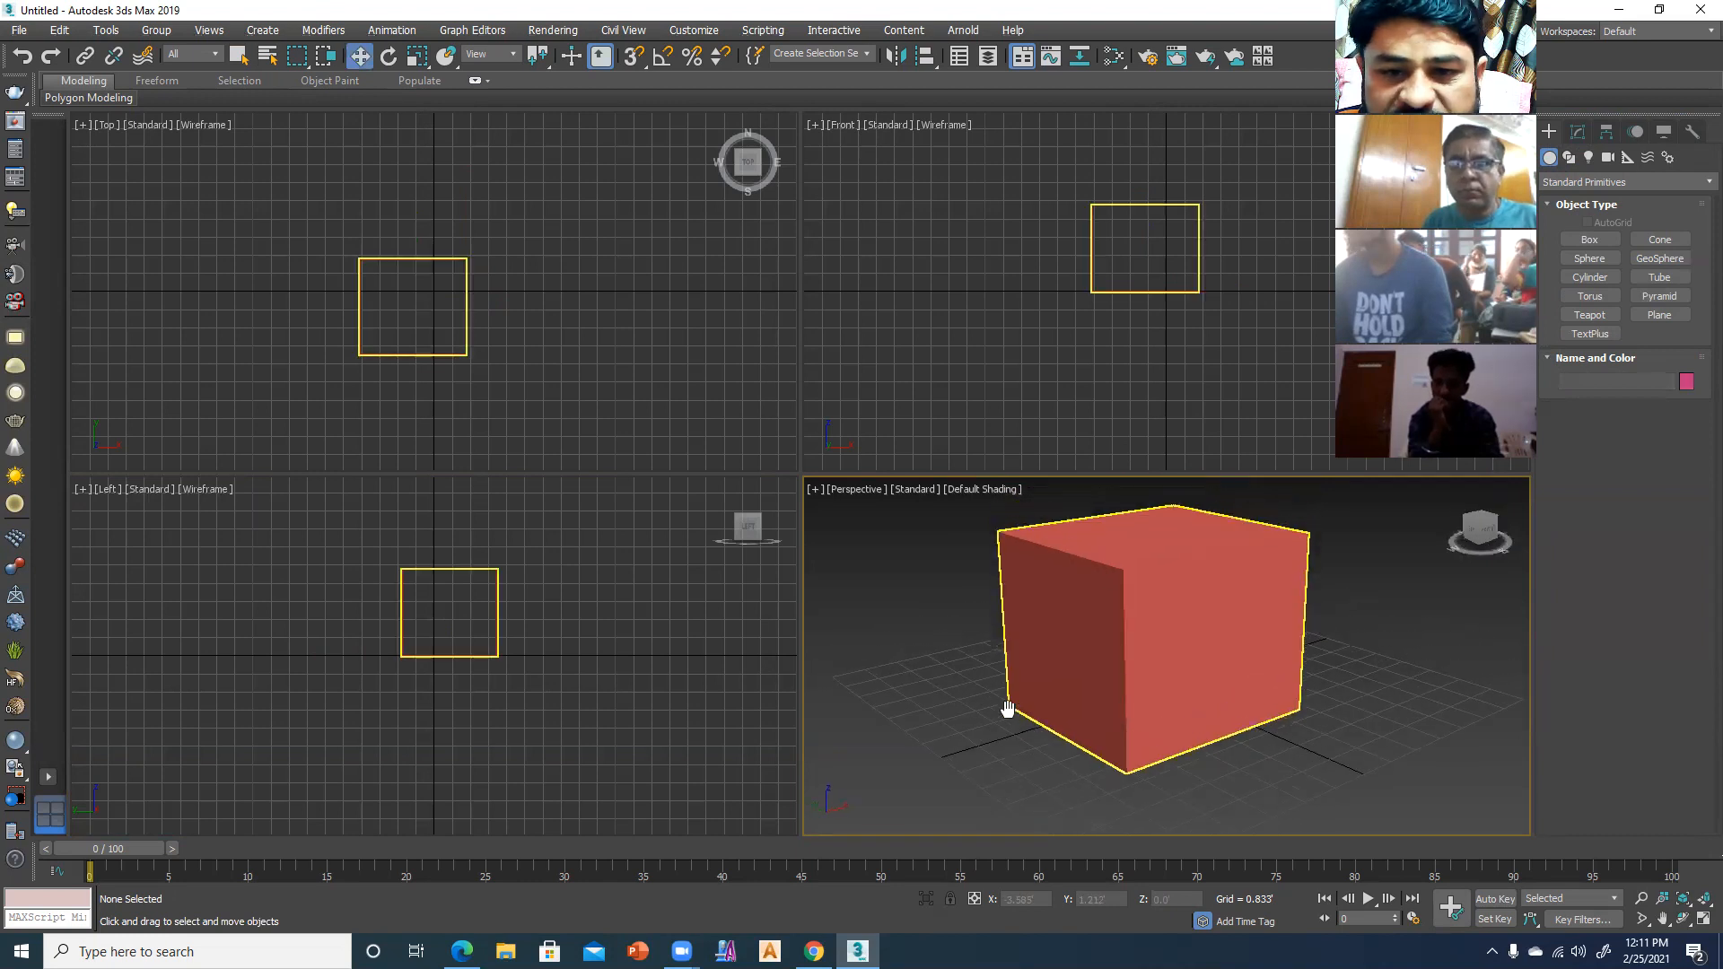
click(1081, 643)
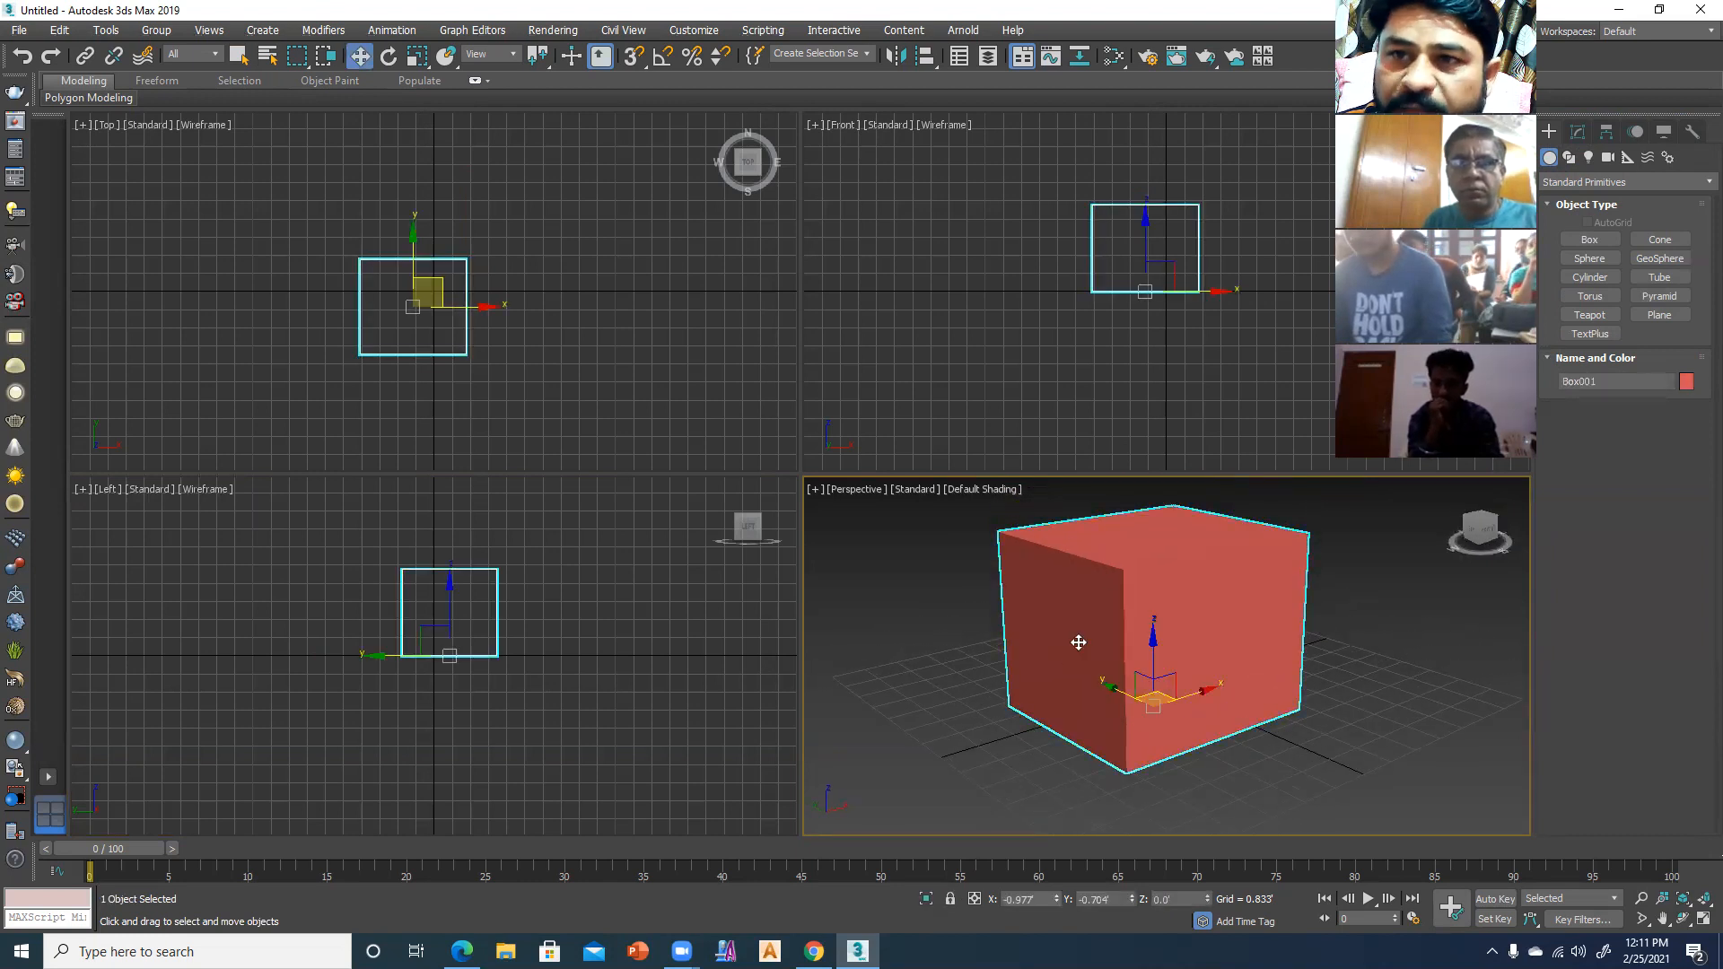
click(1578, 136)
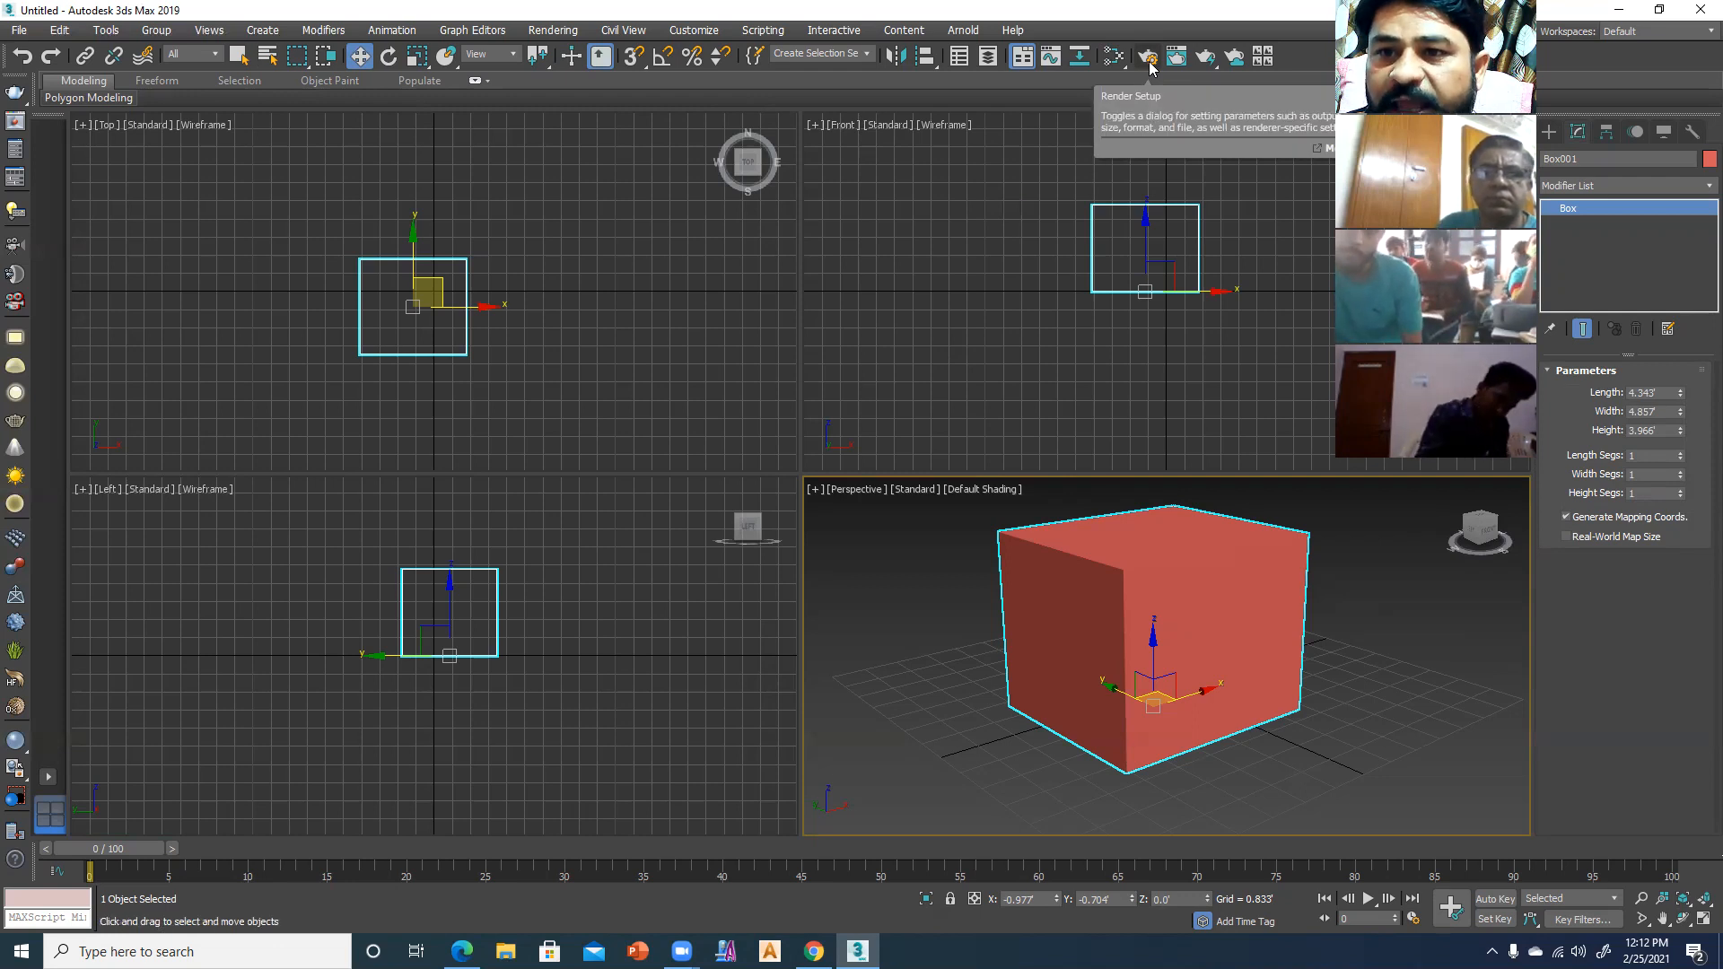
- Open the render setup and keep Production Rendering Mode as the target
click(1100, 176)
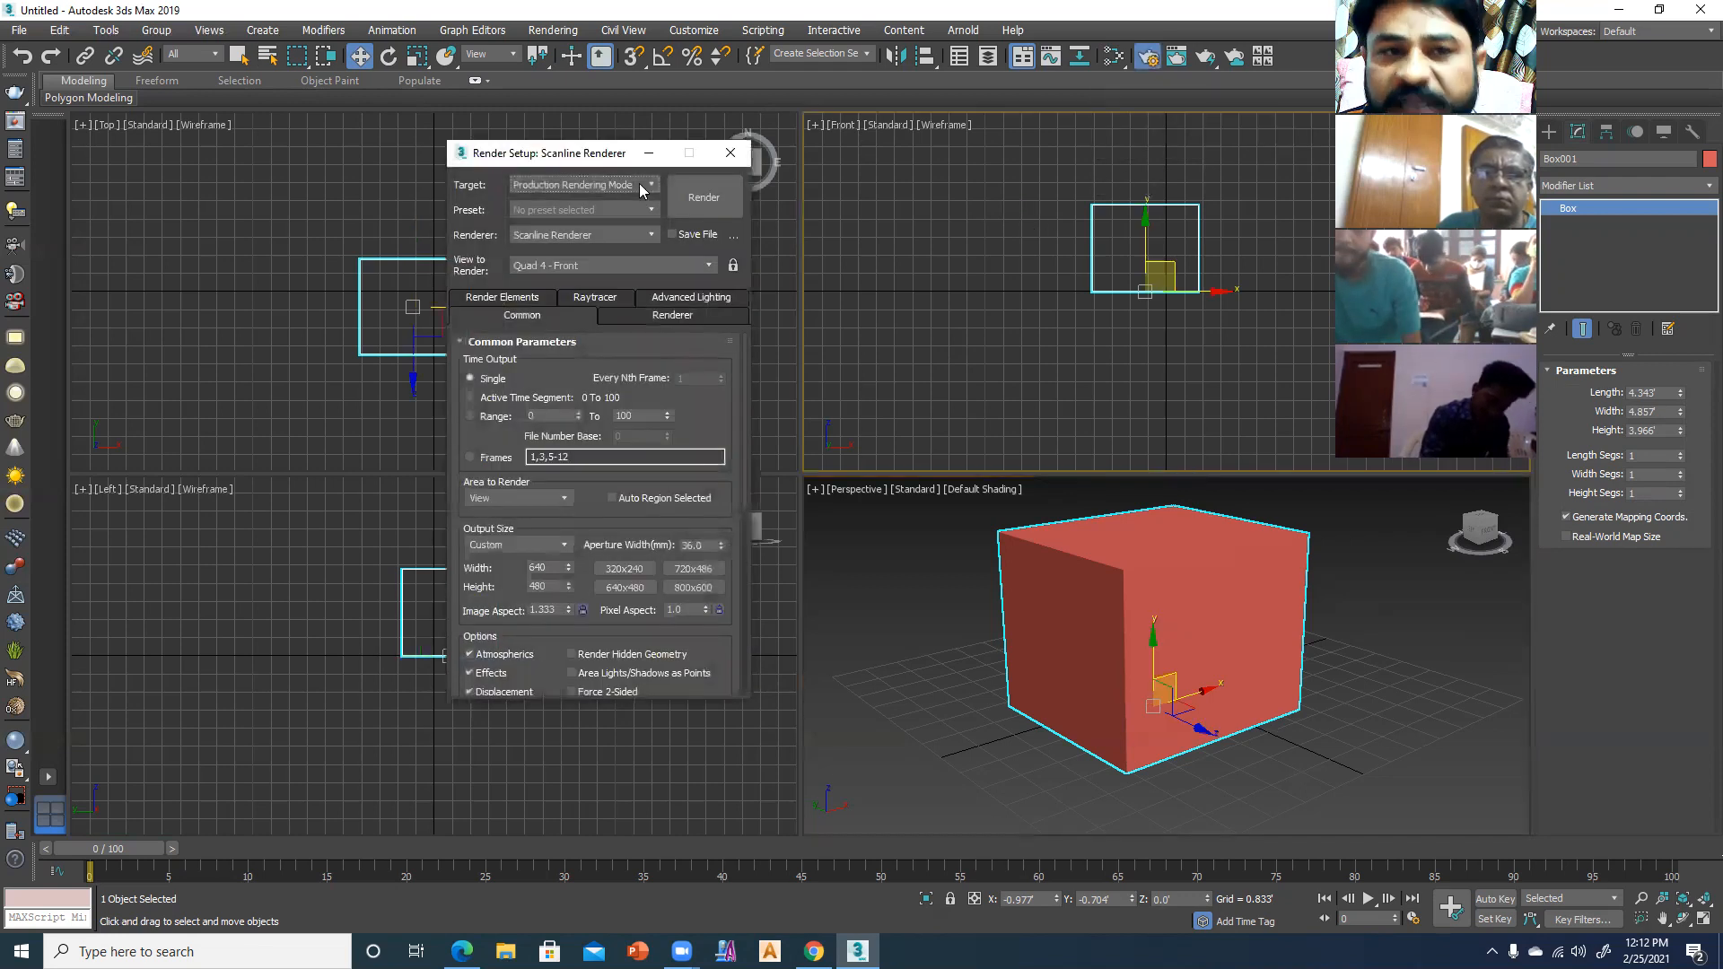
drag(601, 157, 784, 161)
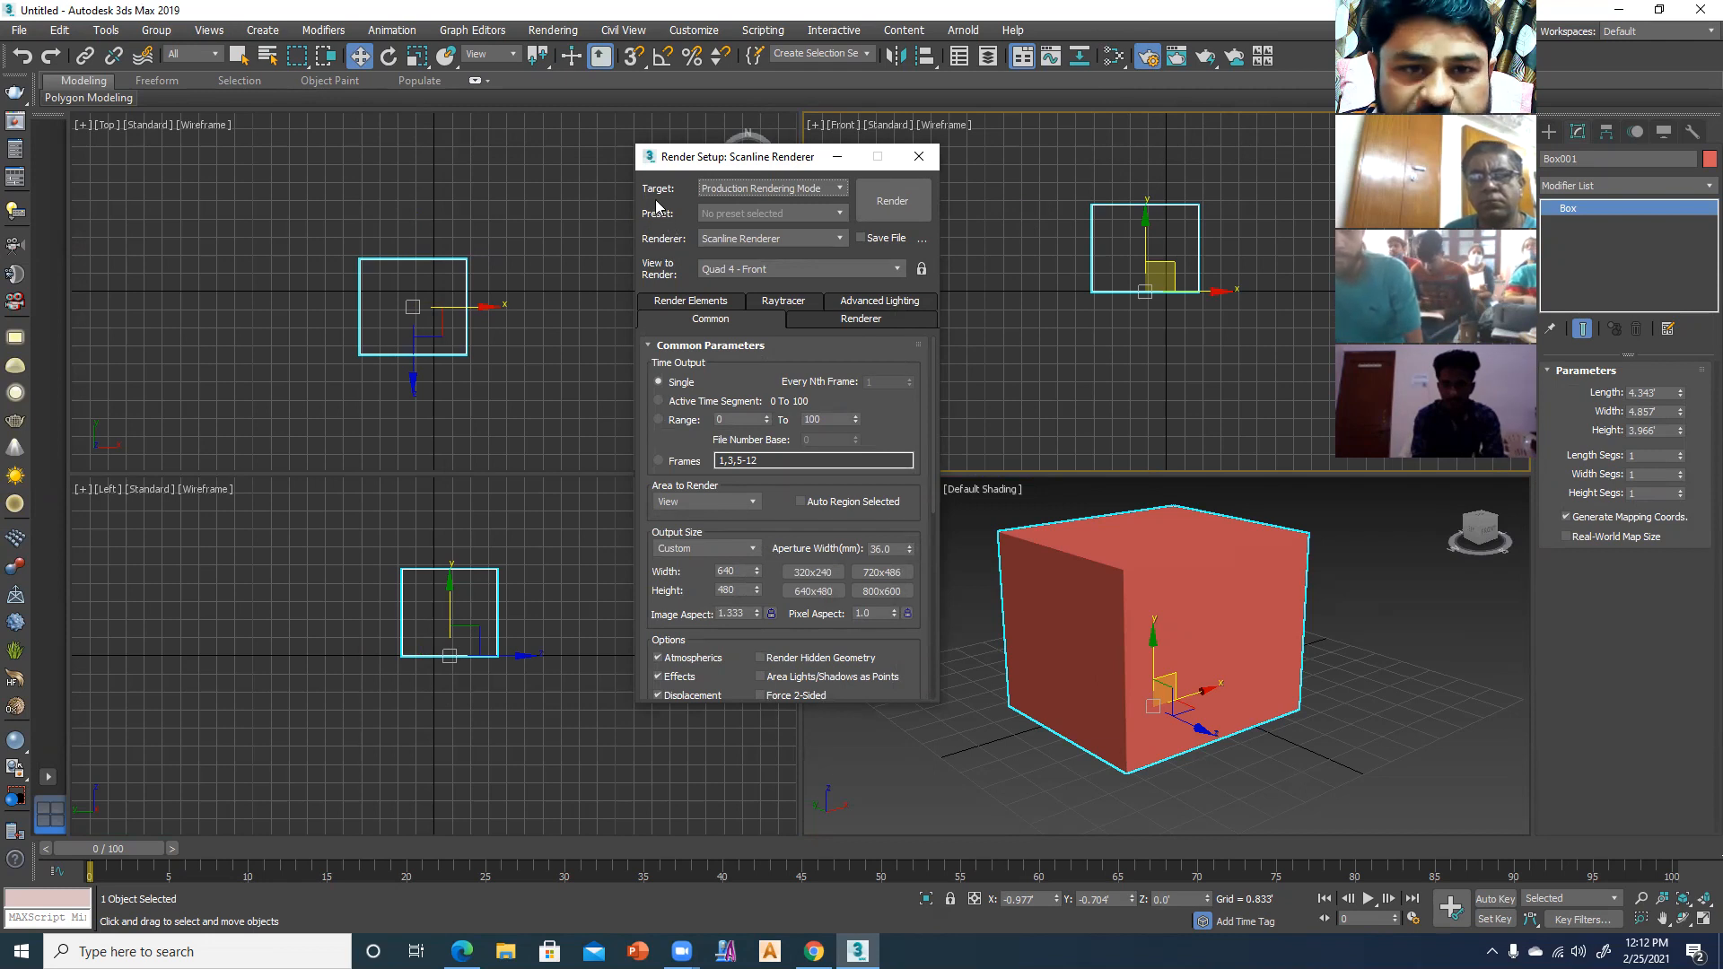
click(720, 194)
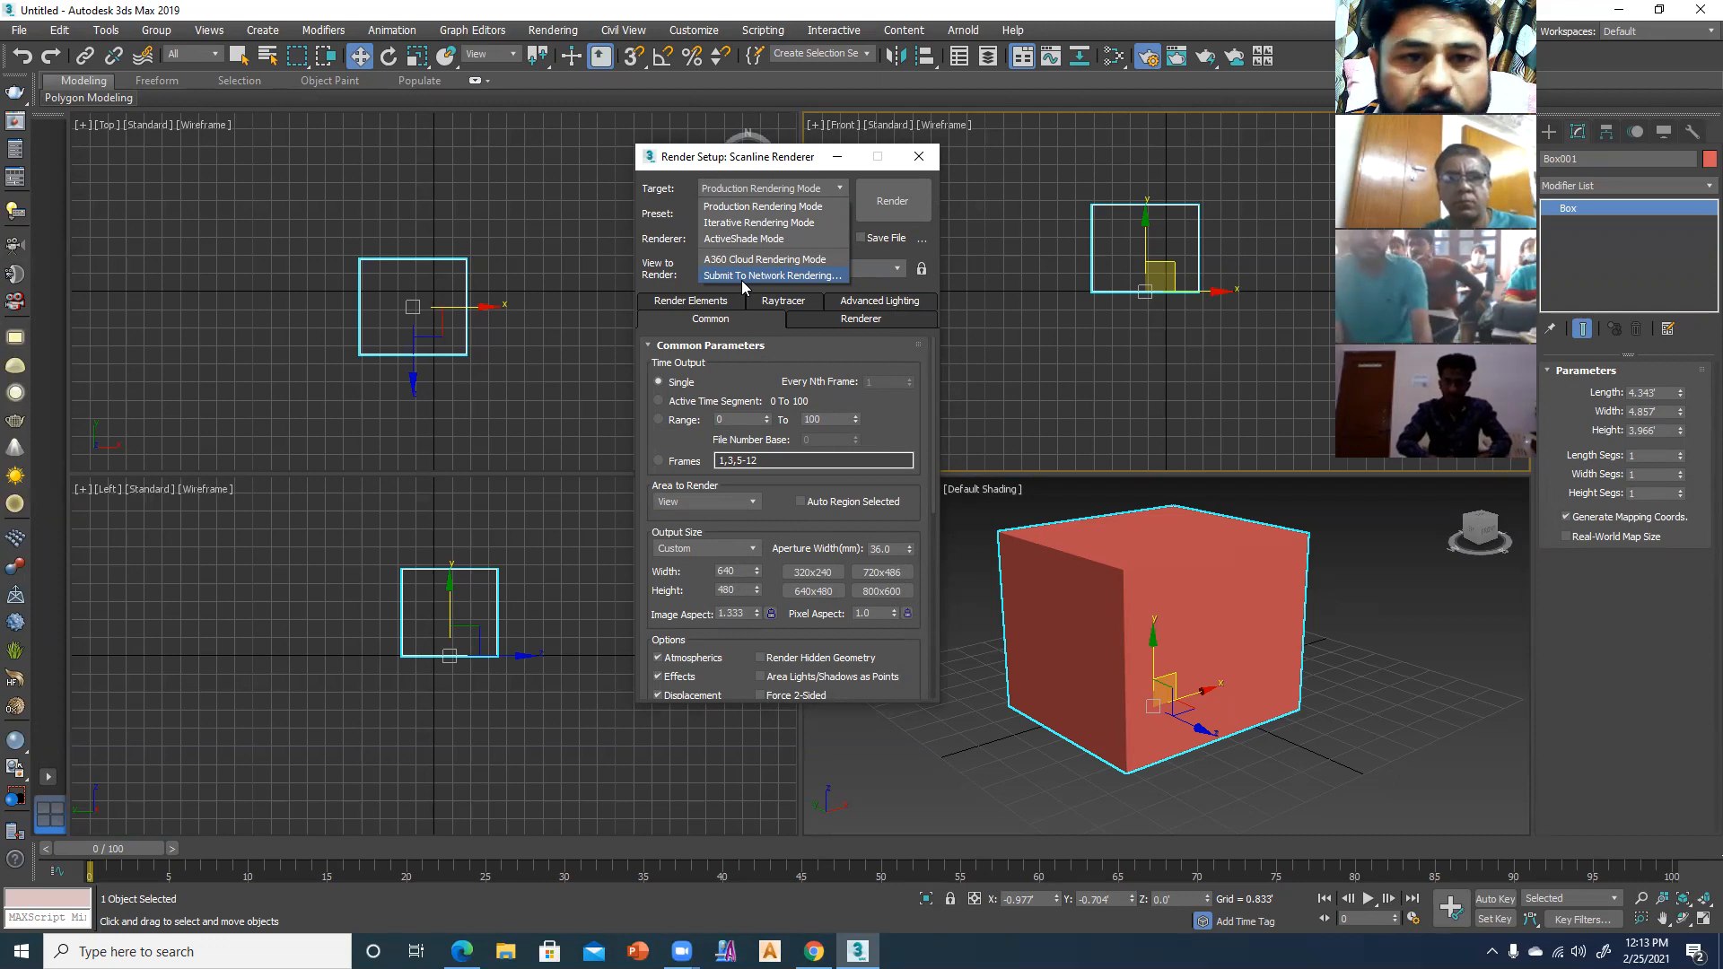
click(728, 209)
drag(798, 158, 838, 158)
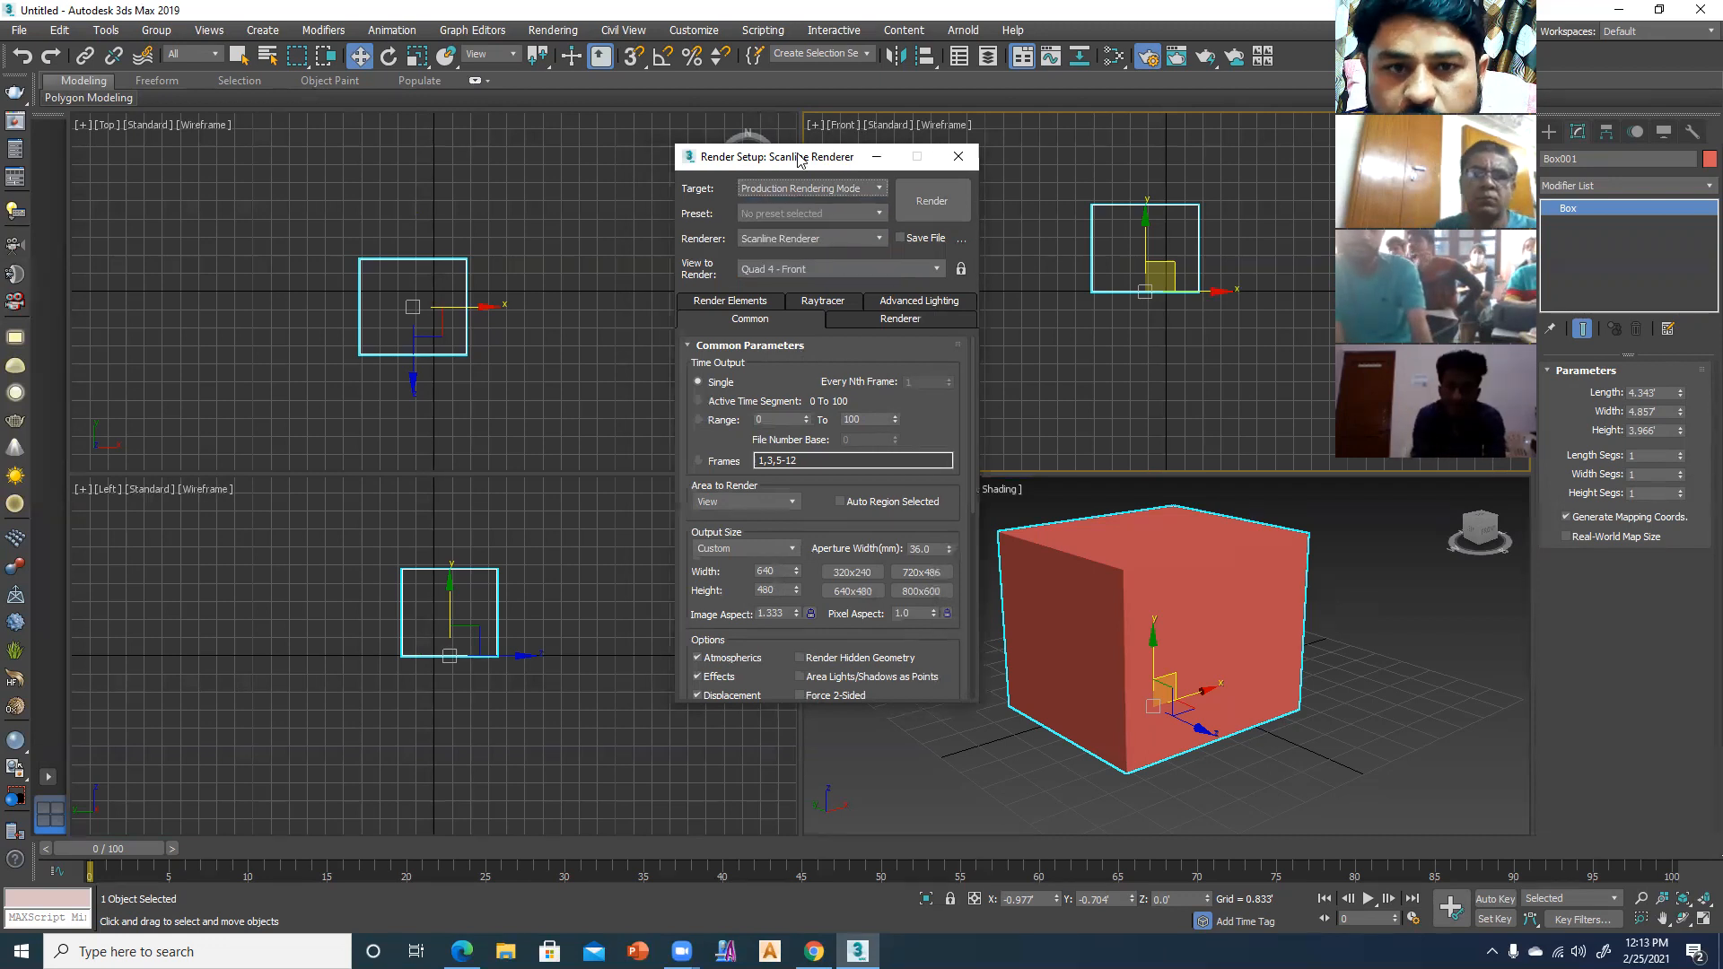
click(818, 216)
click(818, 213)
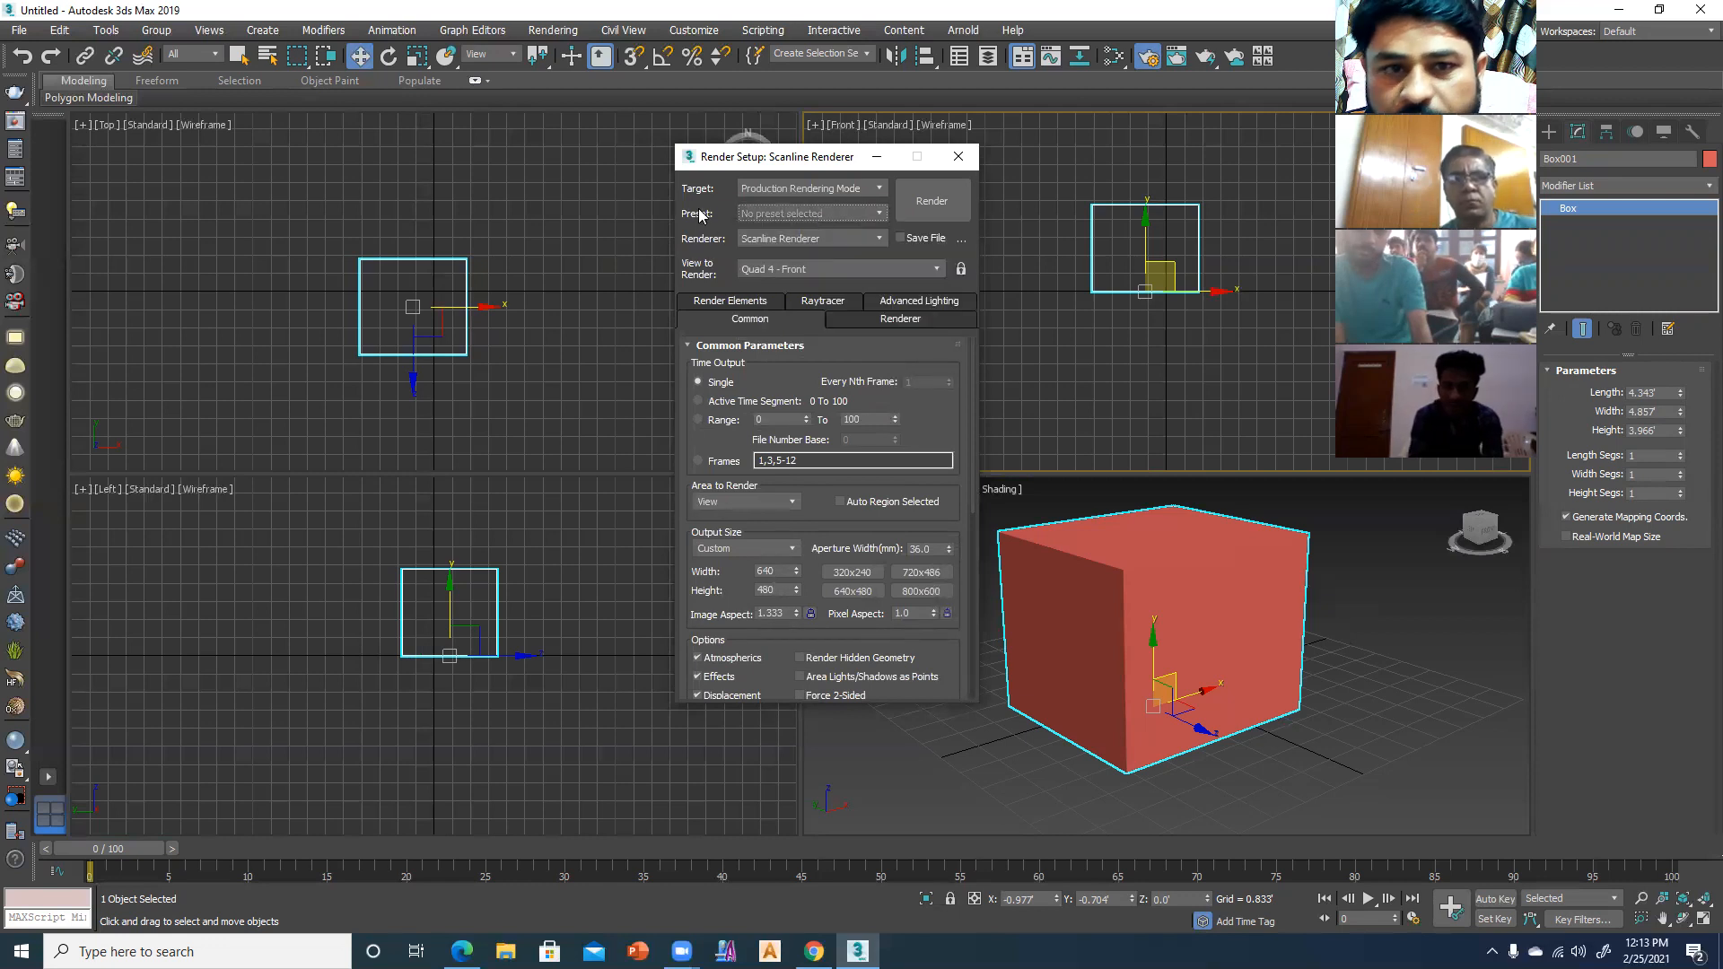
- Try V-Ray Next, update 1.1 as the renderer and switch back to Scanline Renderer
click(799, 241)
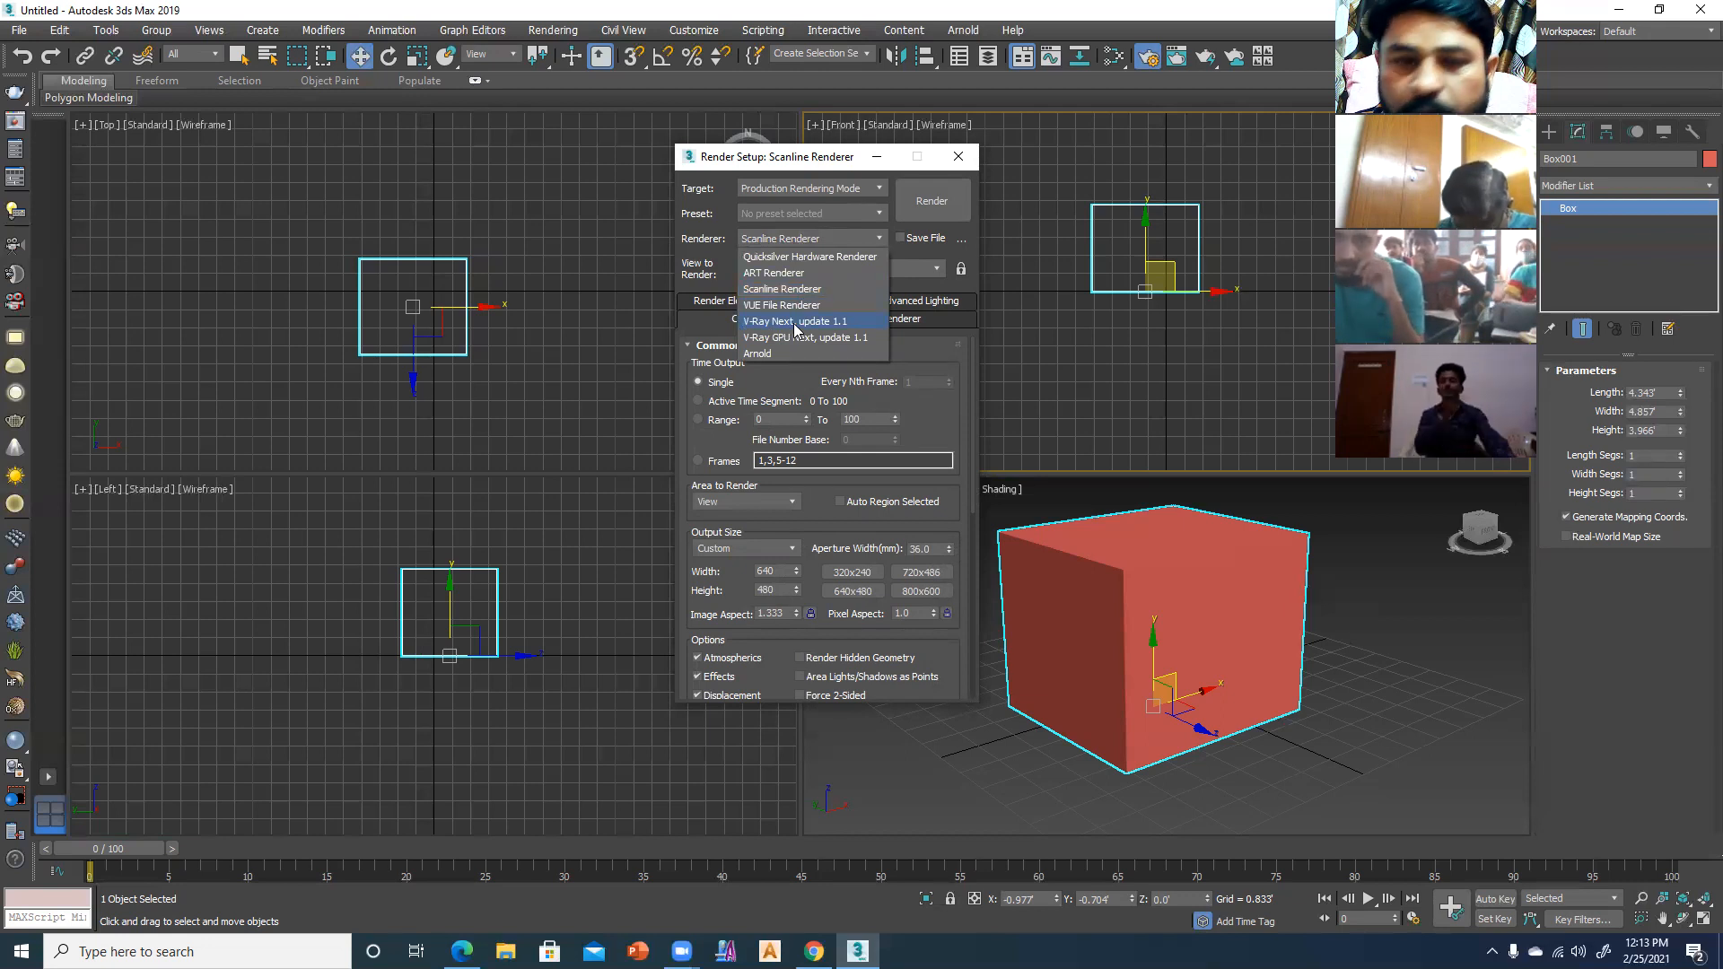
click(793, 243)
click(793, 243)
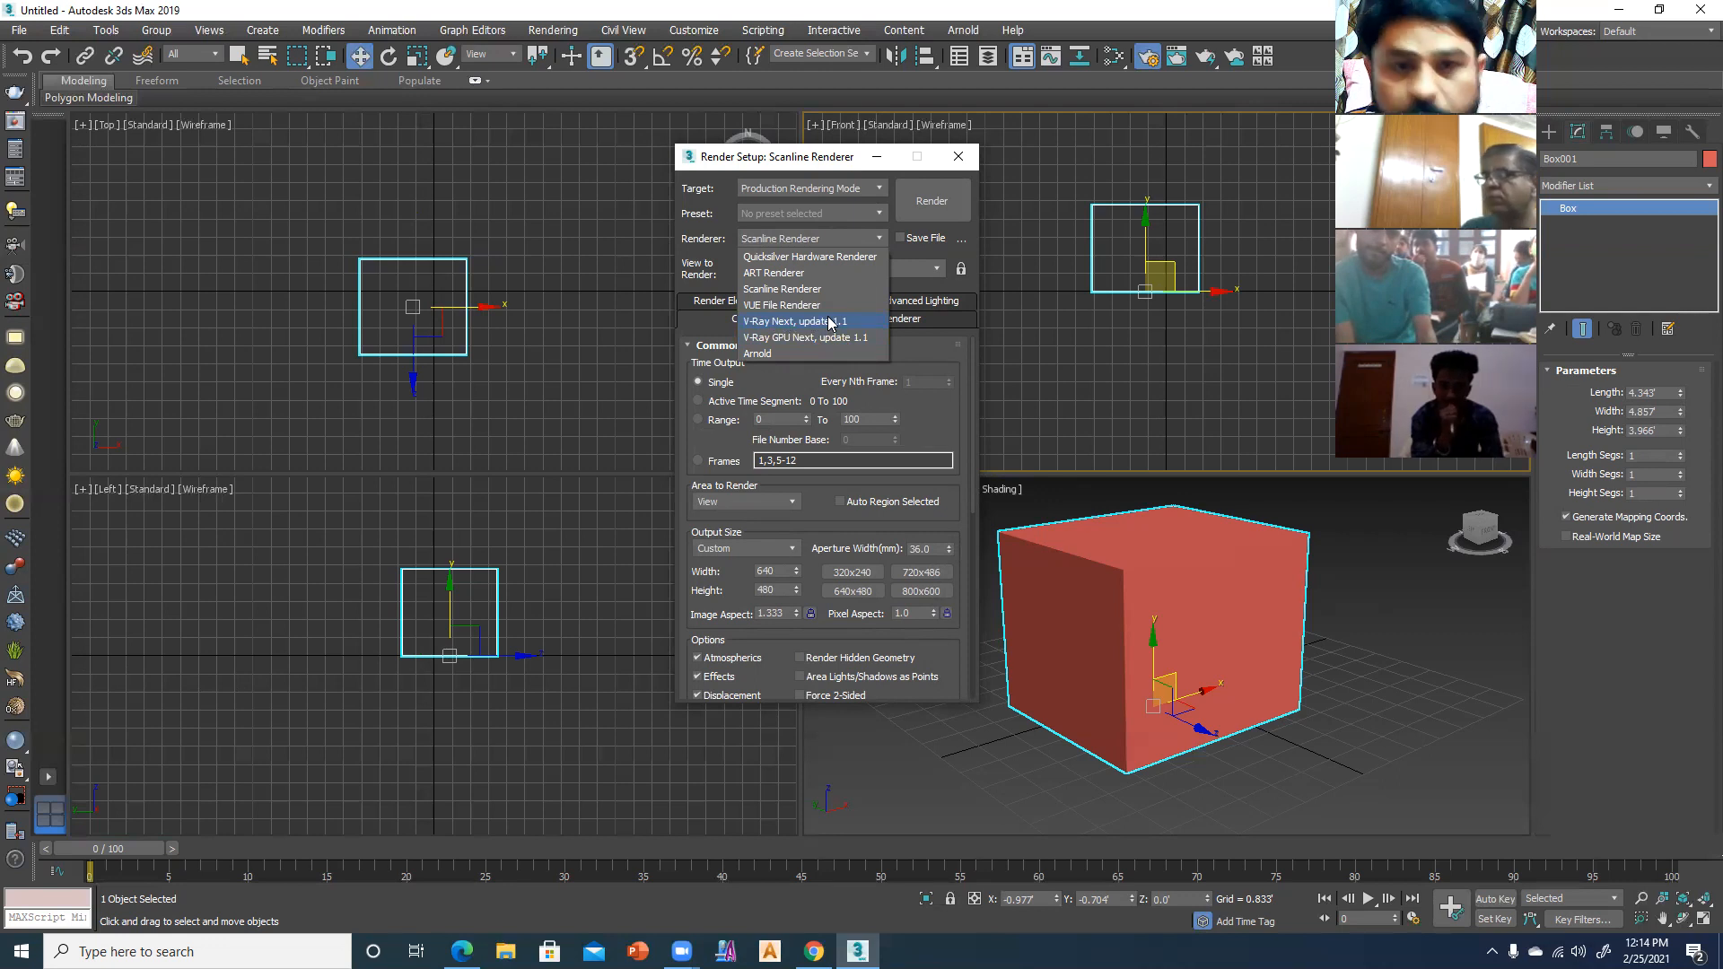
click(815, 328)
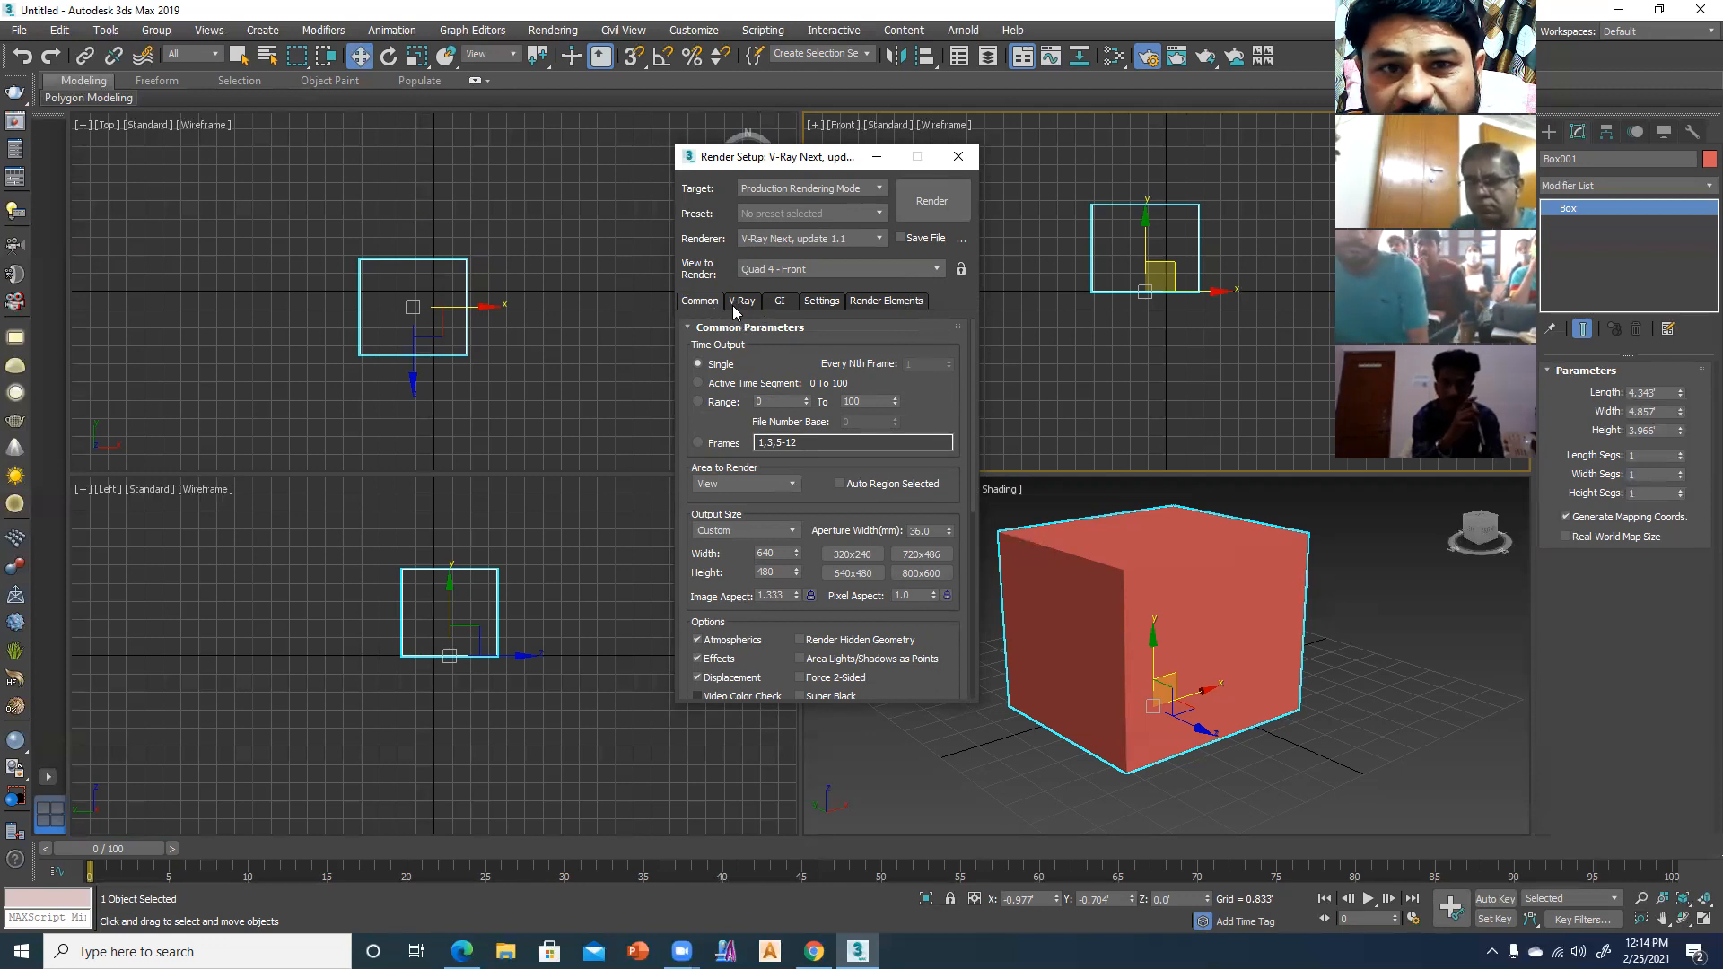
click(783, 239)
click(781, 289)
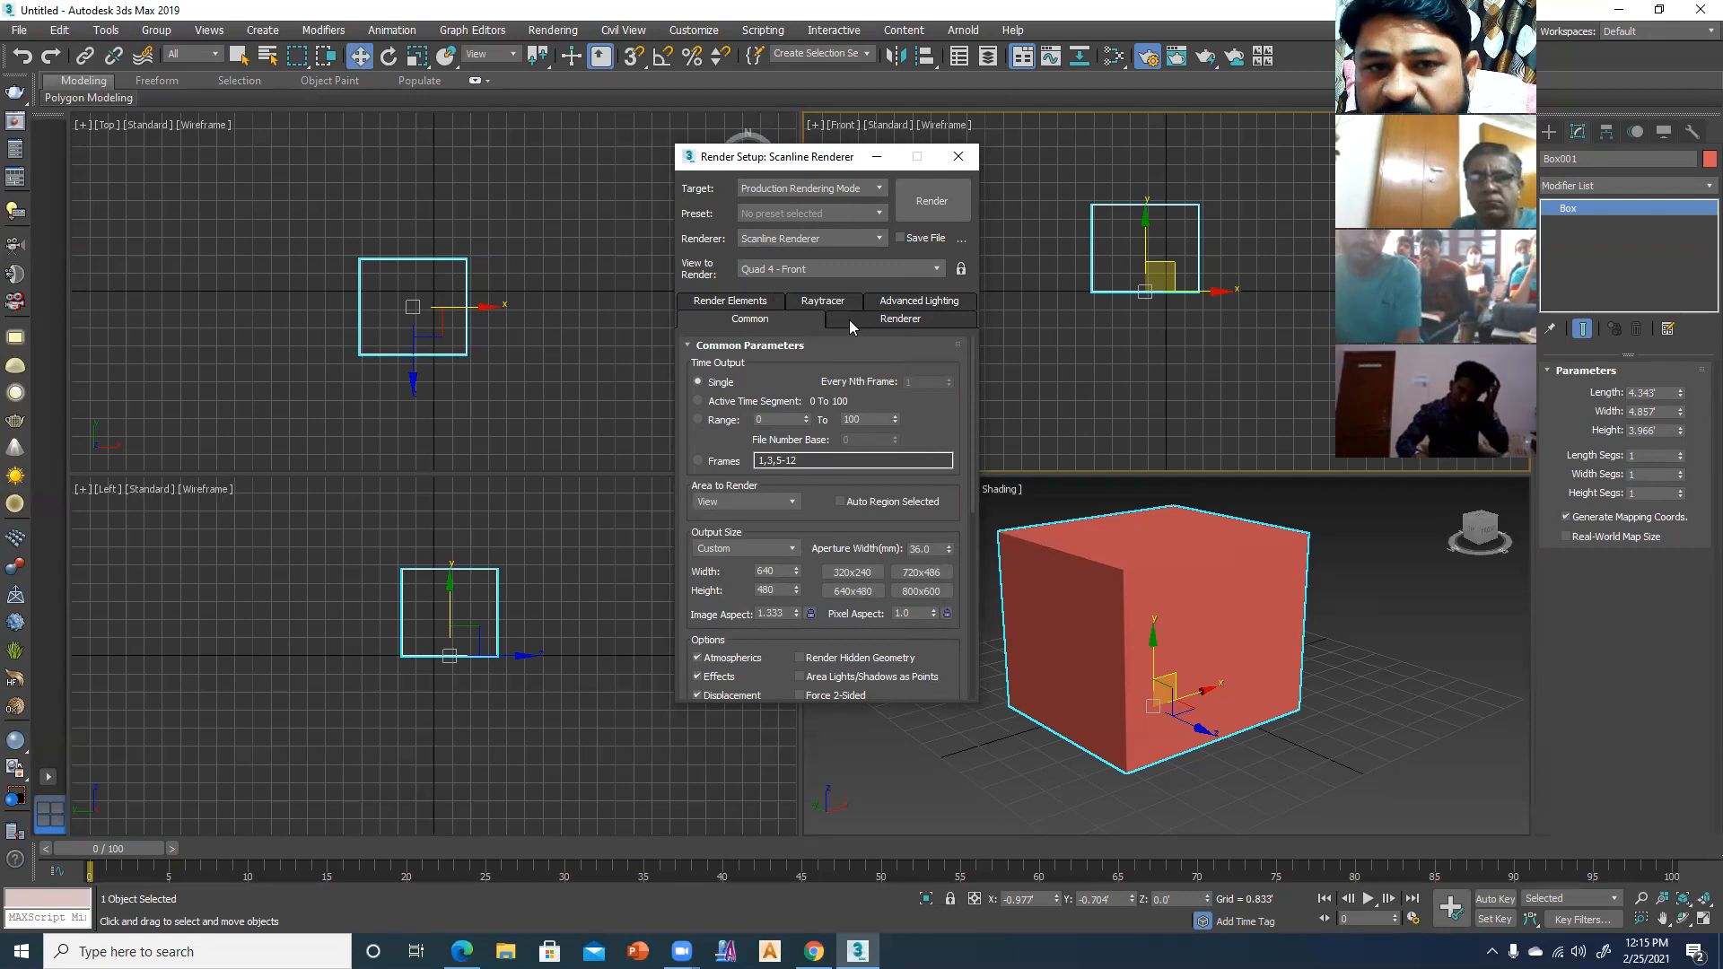
- Set the renderer to V-Ray Next, update 1.1 and the time output to Single
click(816, 237)
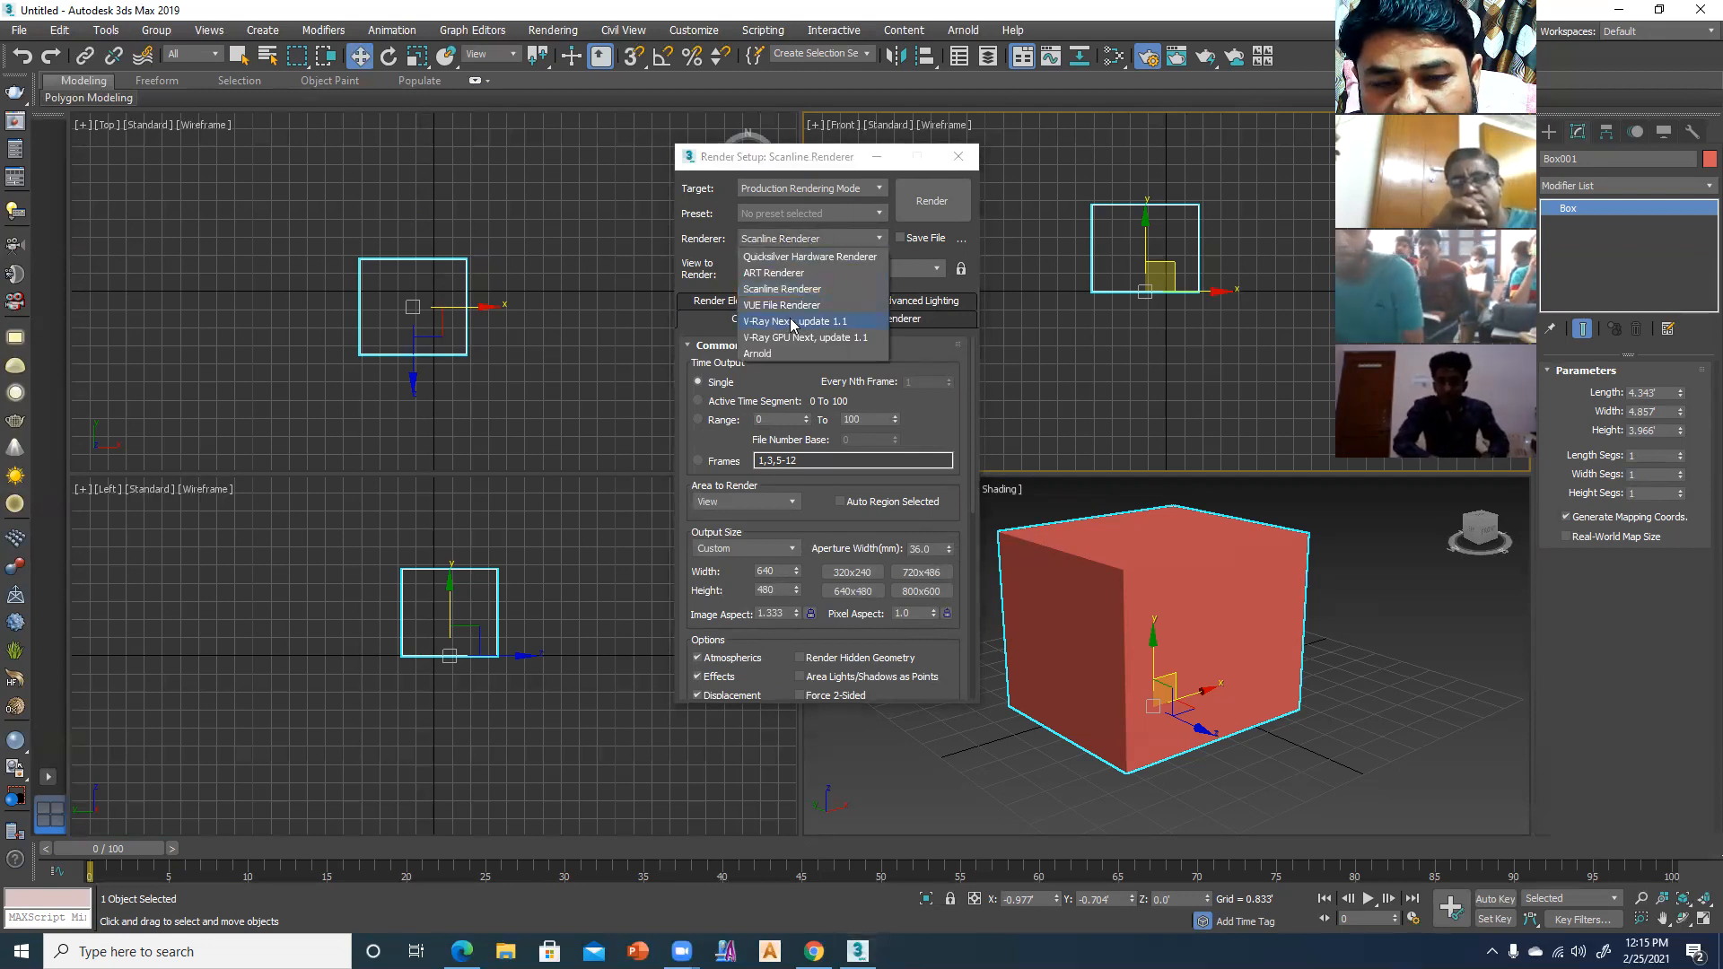
click(751, 322)
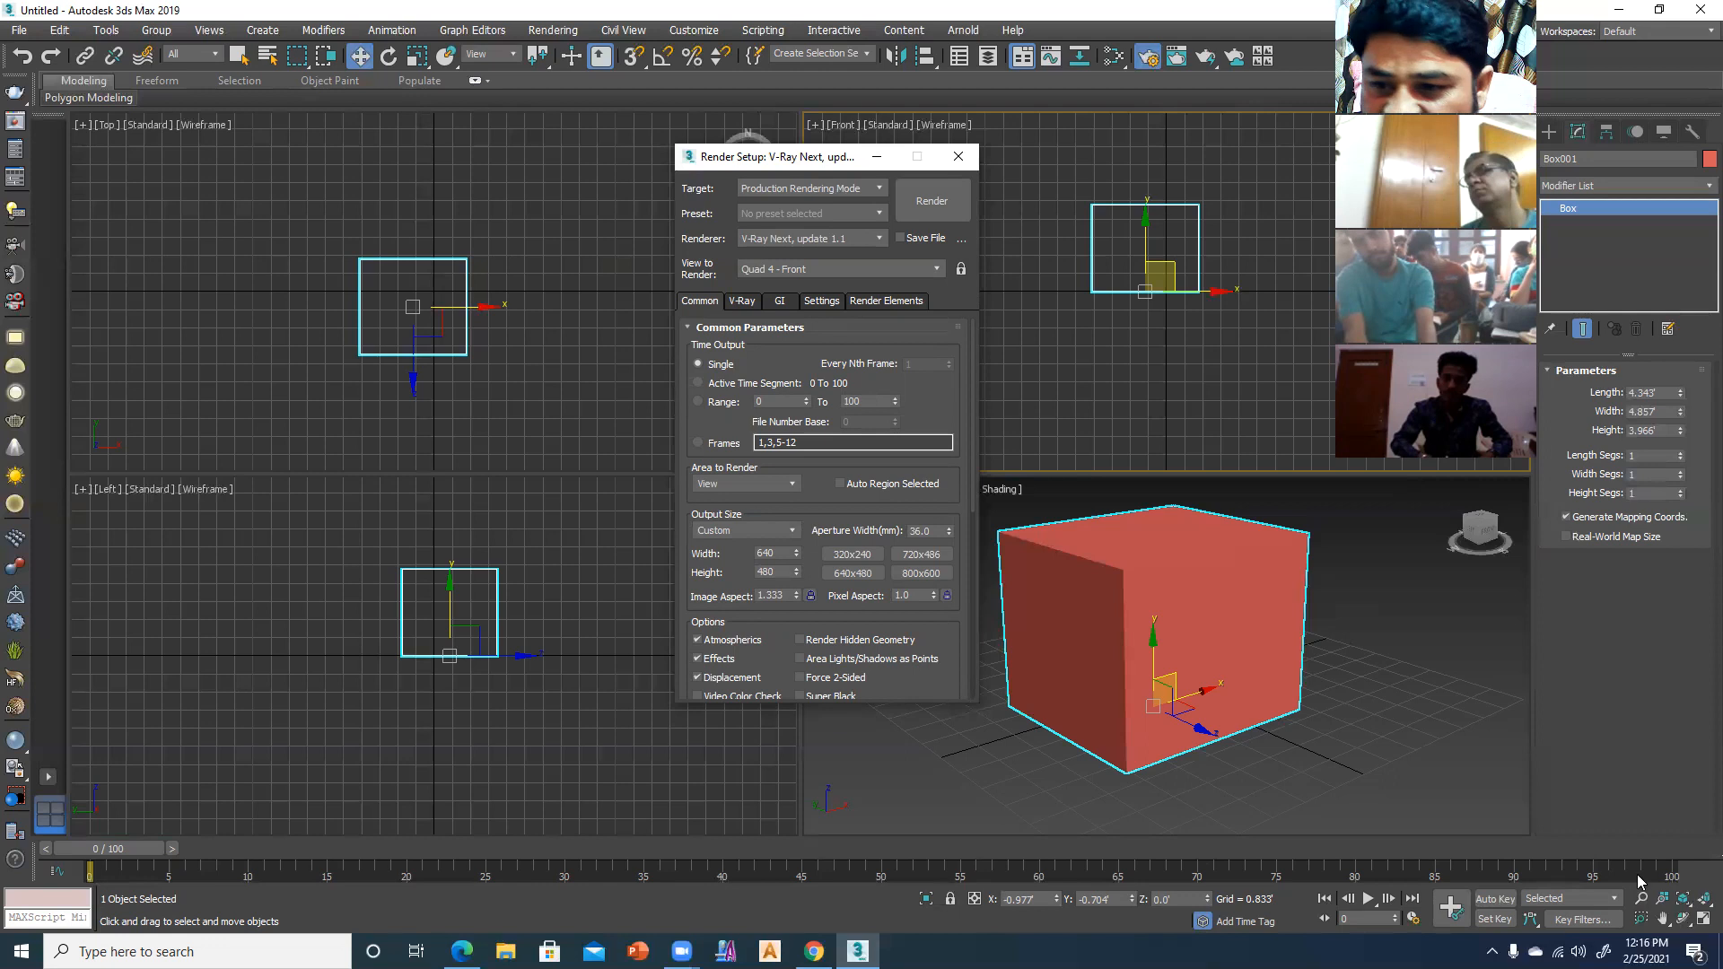
click(734, 386)
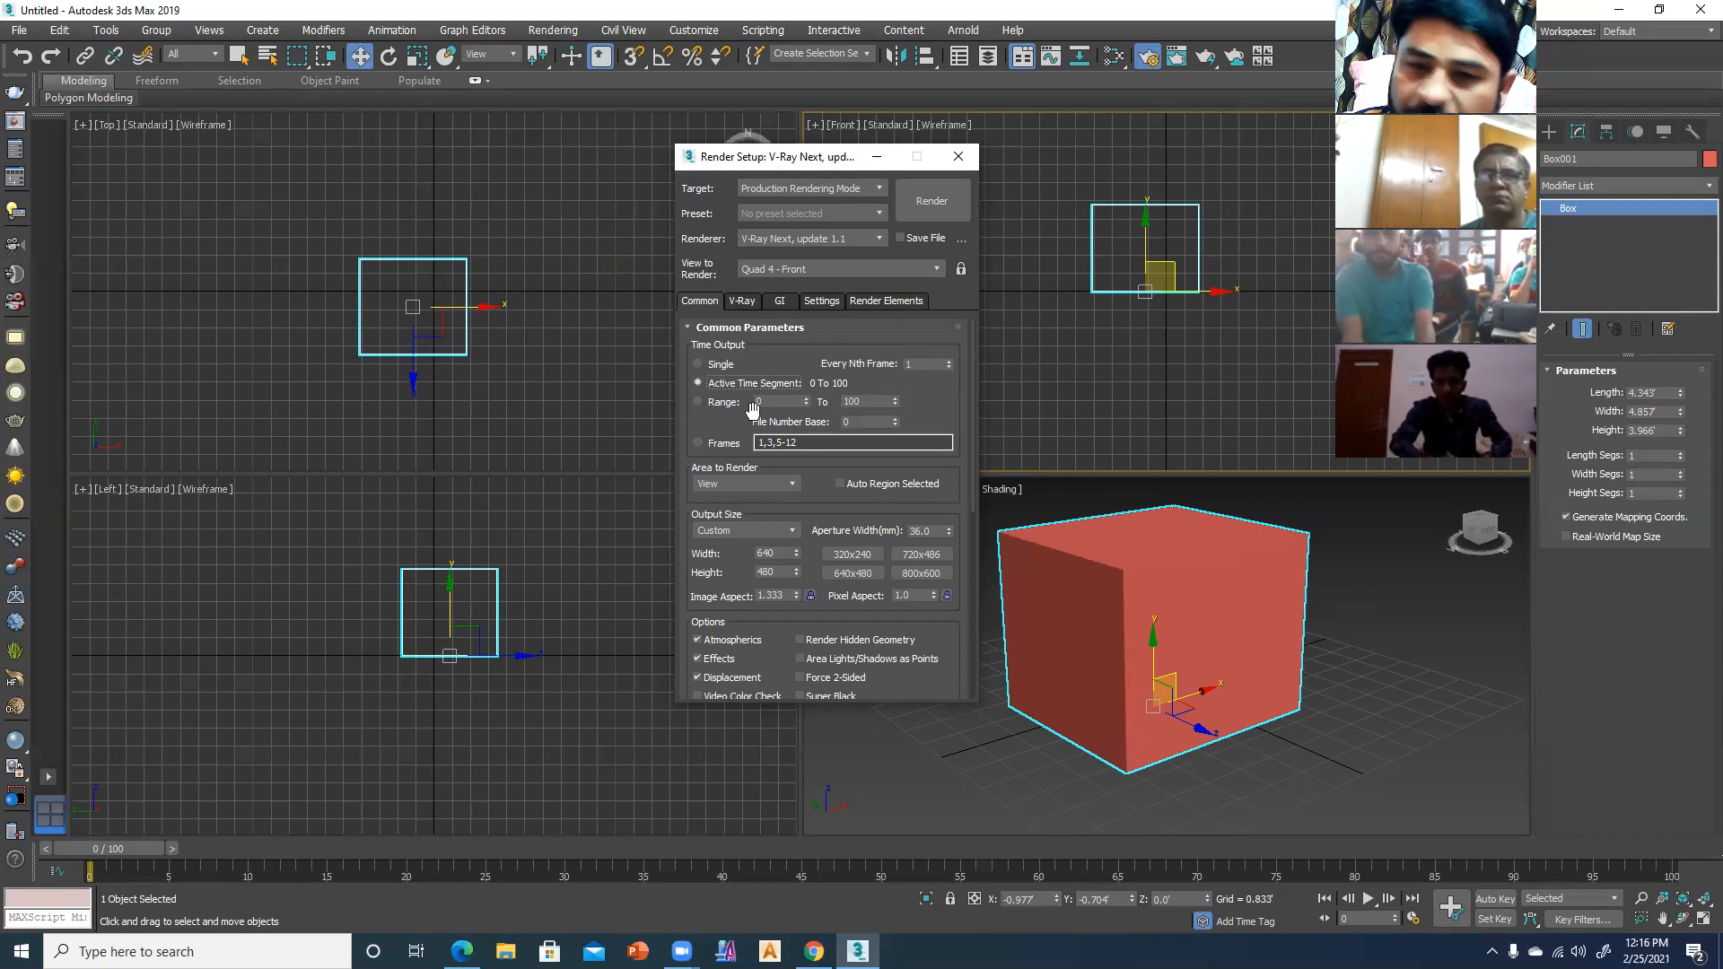
click(724, 363)
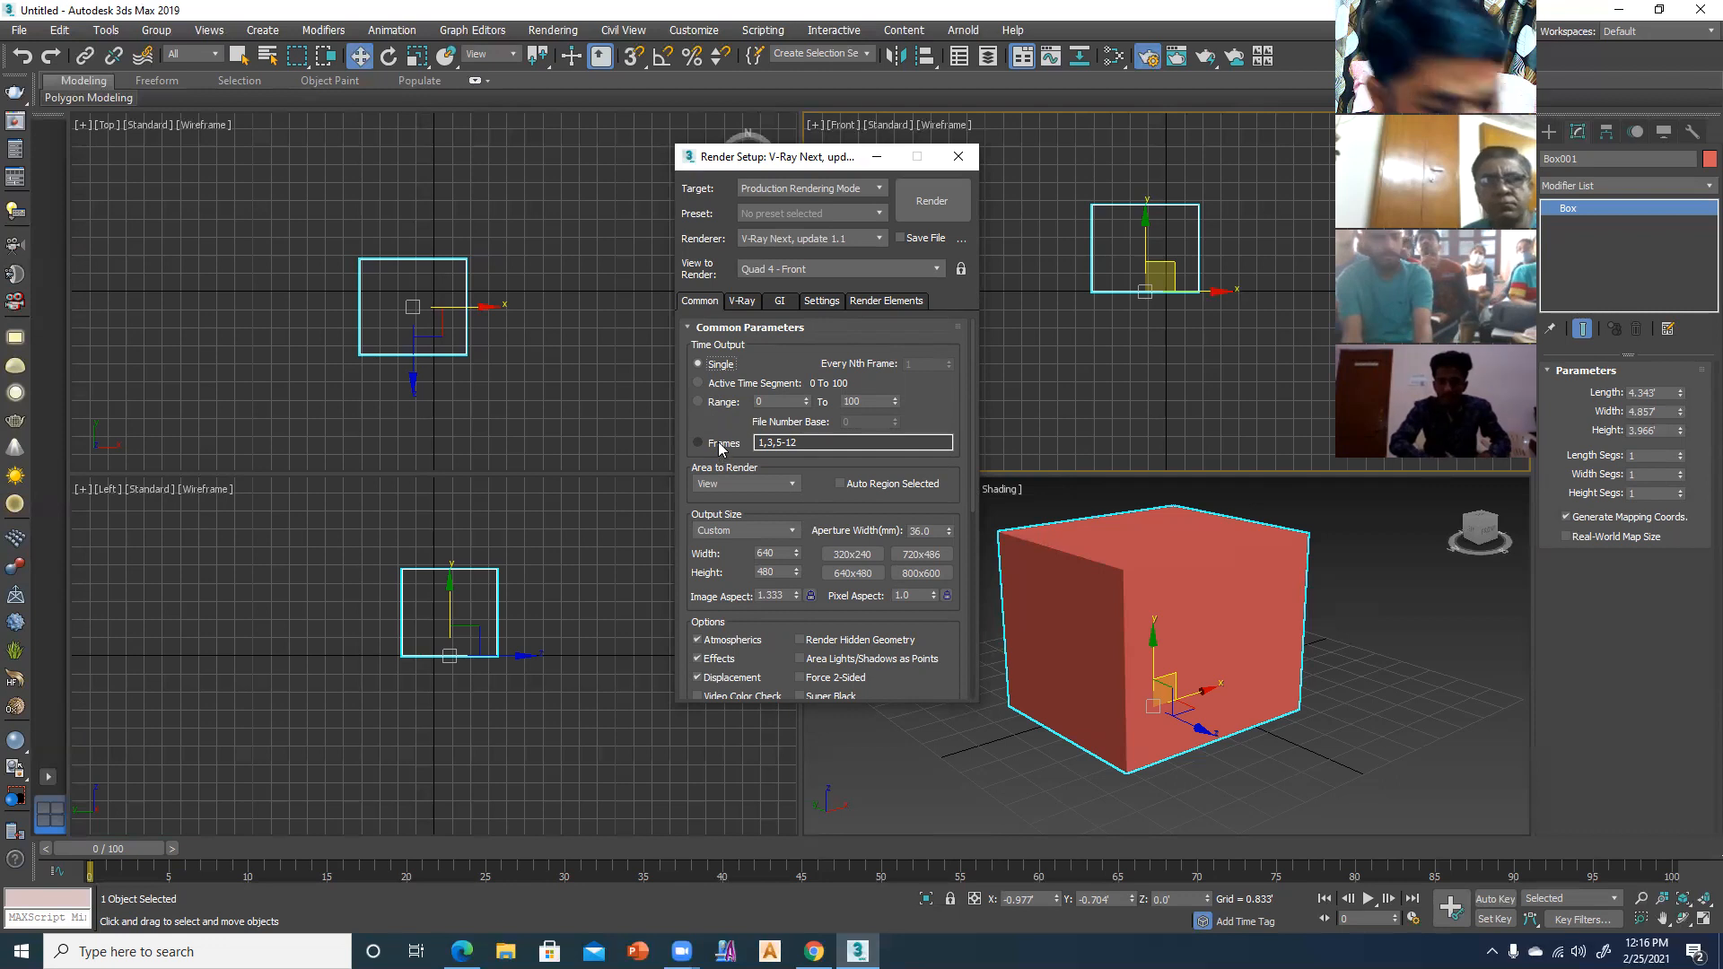
click(885, 443)
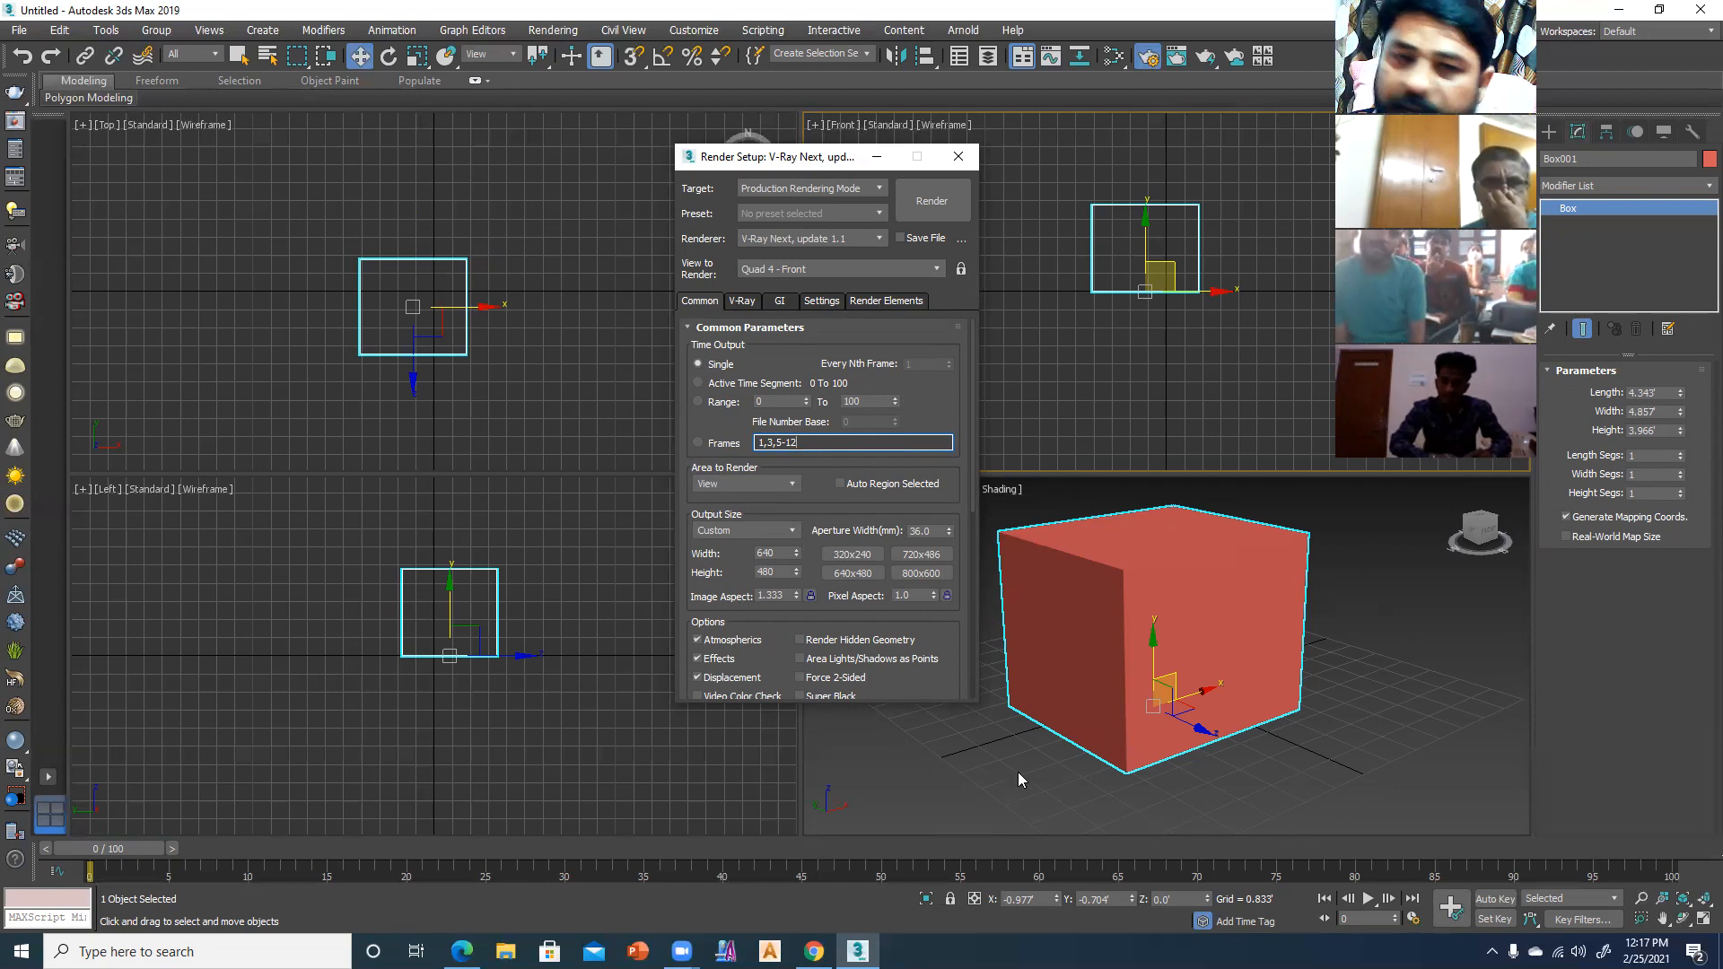
- Set the area to render to Selected and make the Perspective view of the box the view to render
click(767, 483)
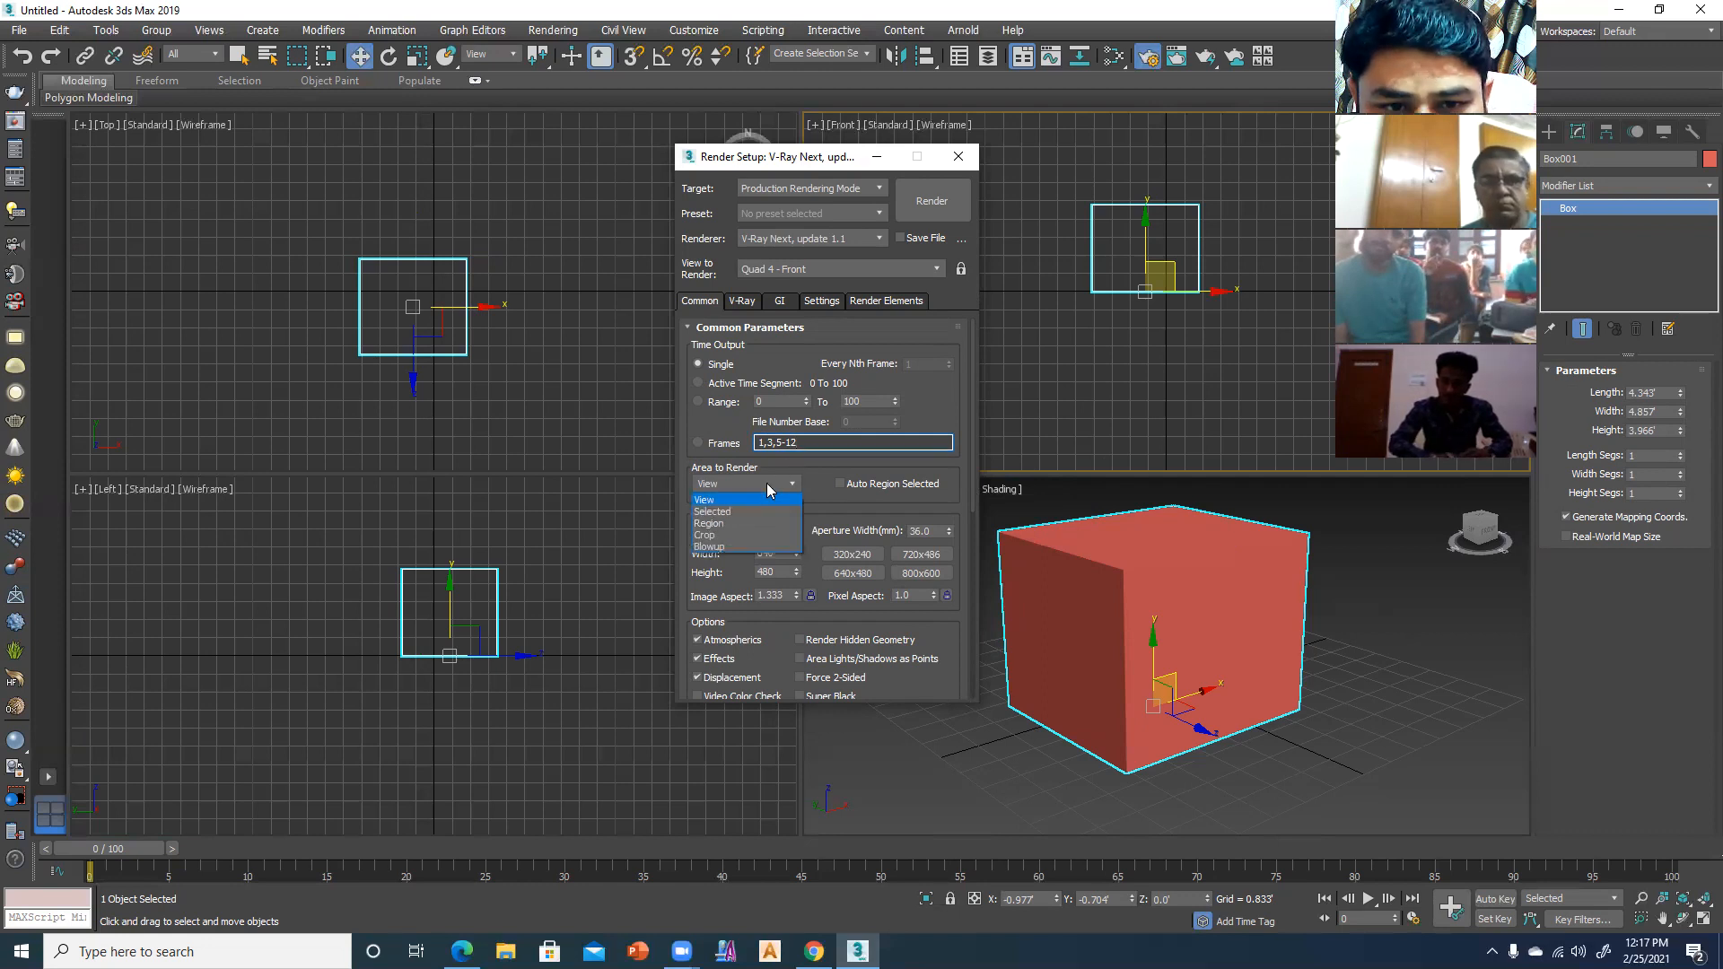
click(718, 517)
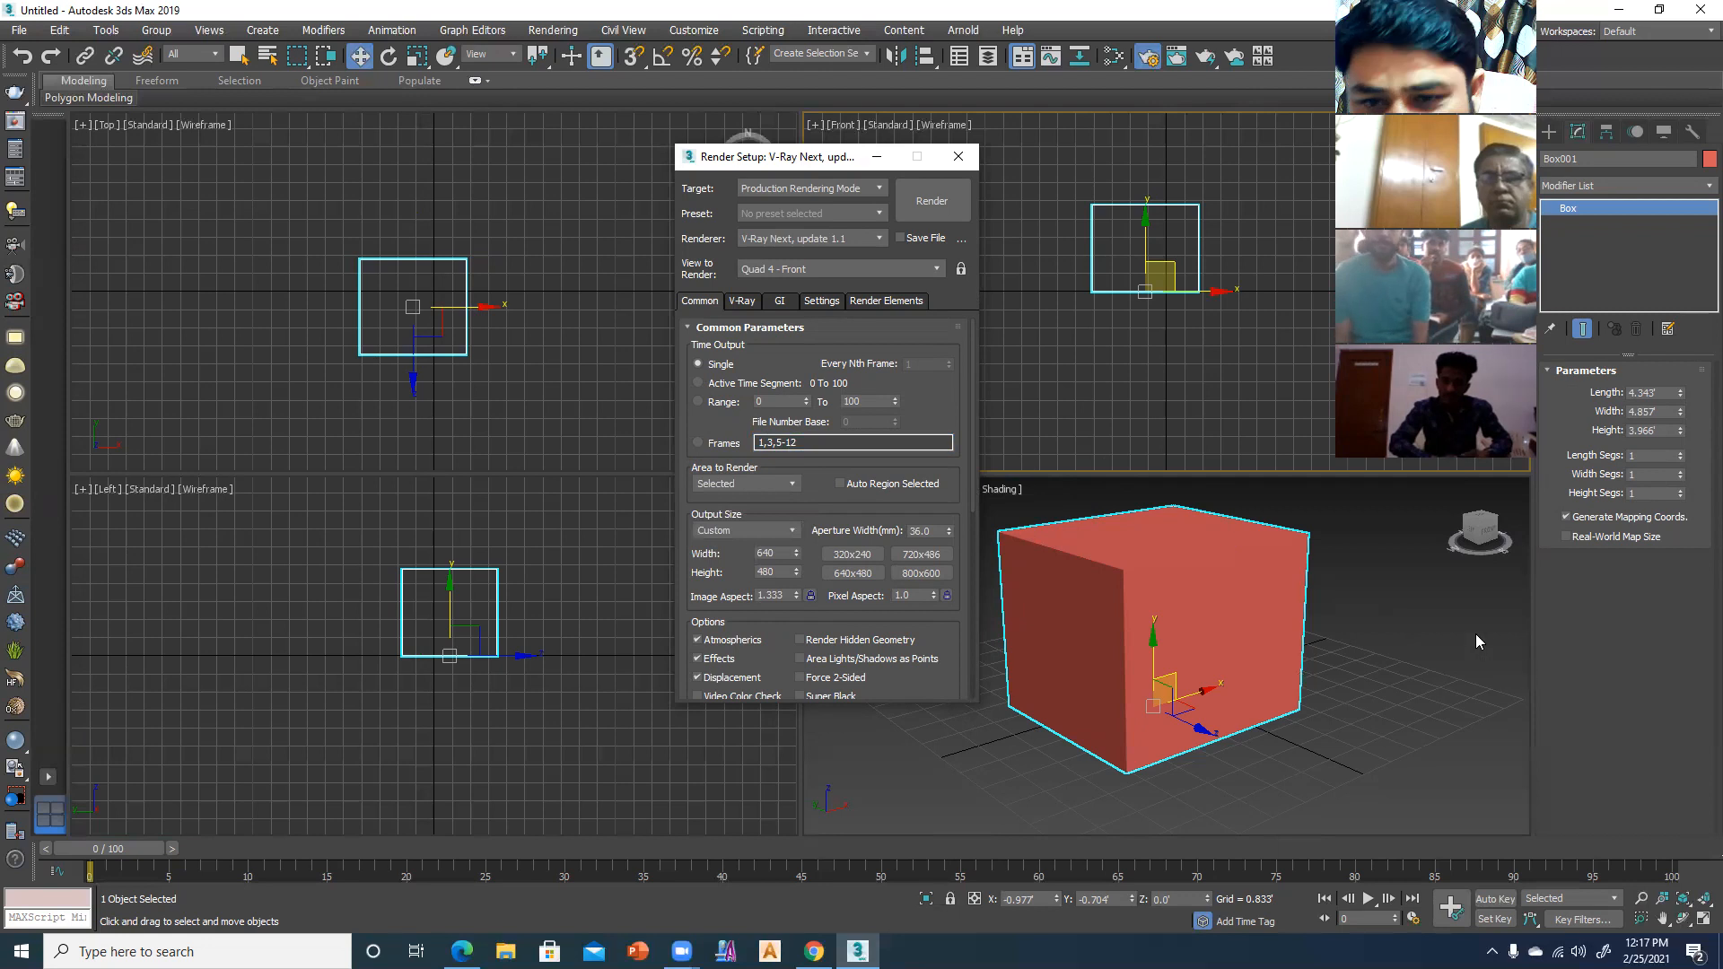
click(1327, 675)
click(1180, 645)
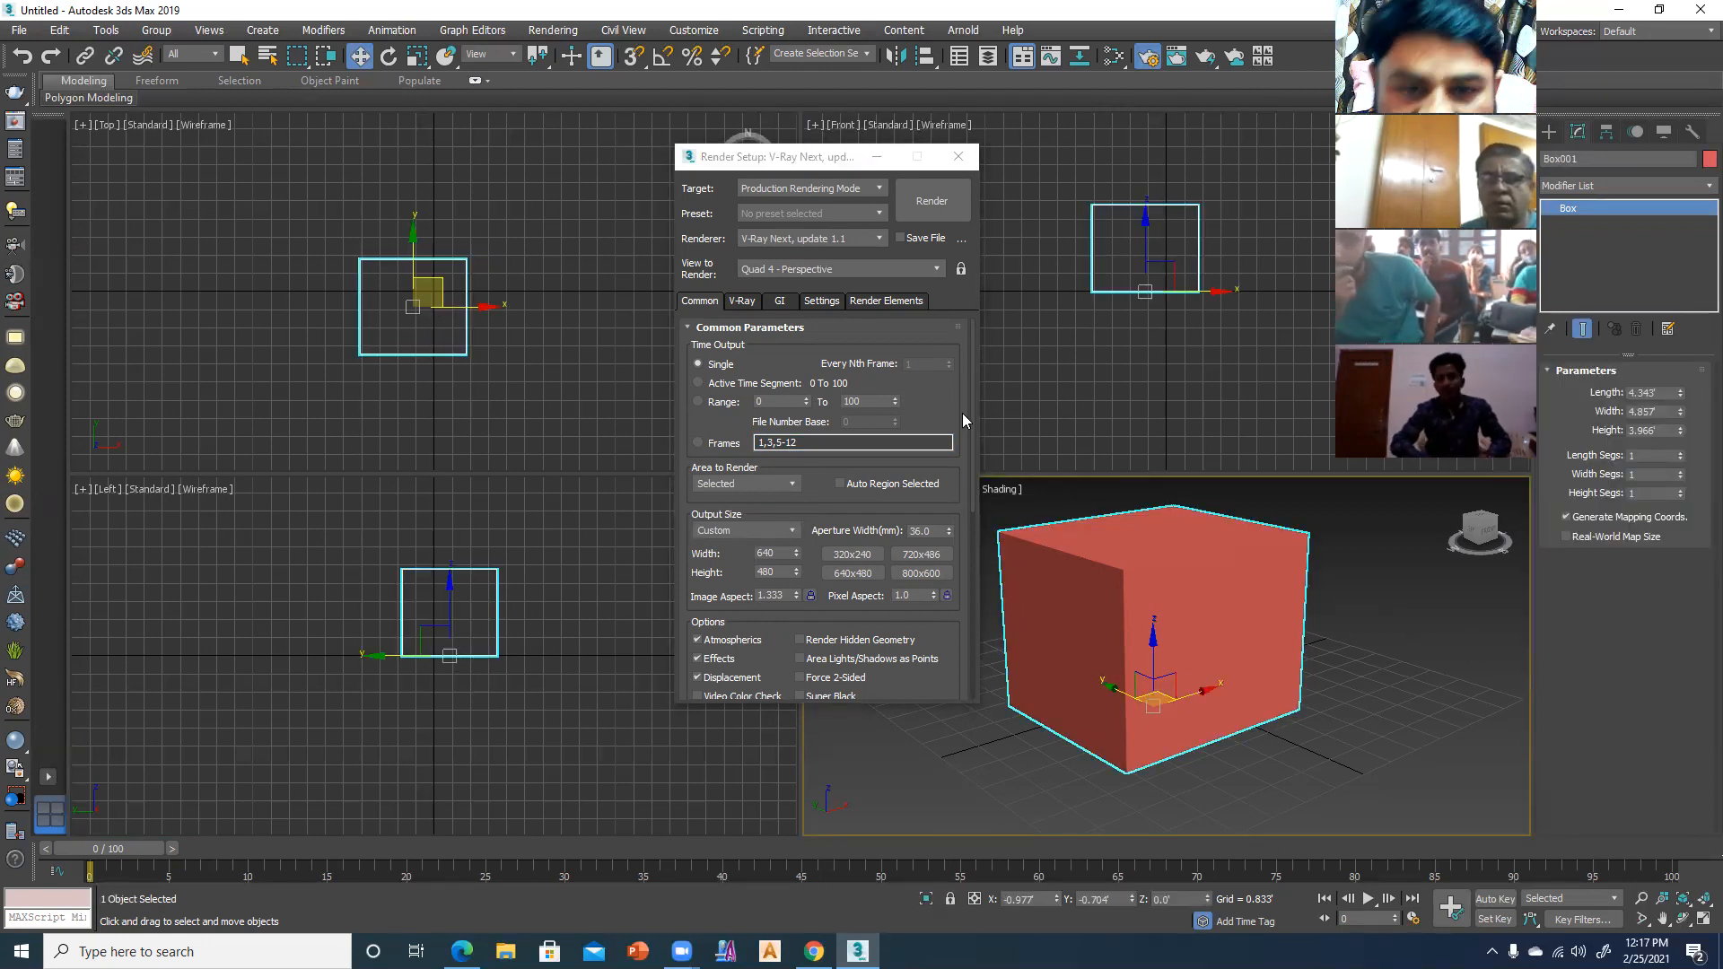
- Set the area to render to Region, shrink the region rectangle and position it over the box
click(756, 488)
click(756, 486)
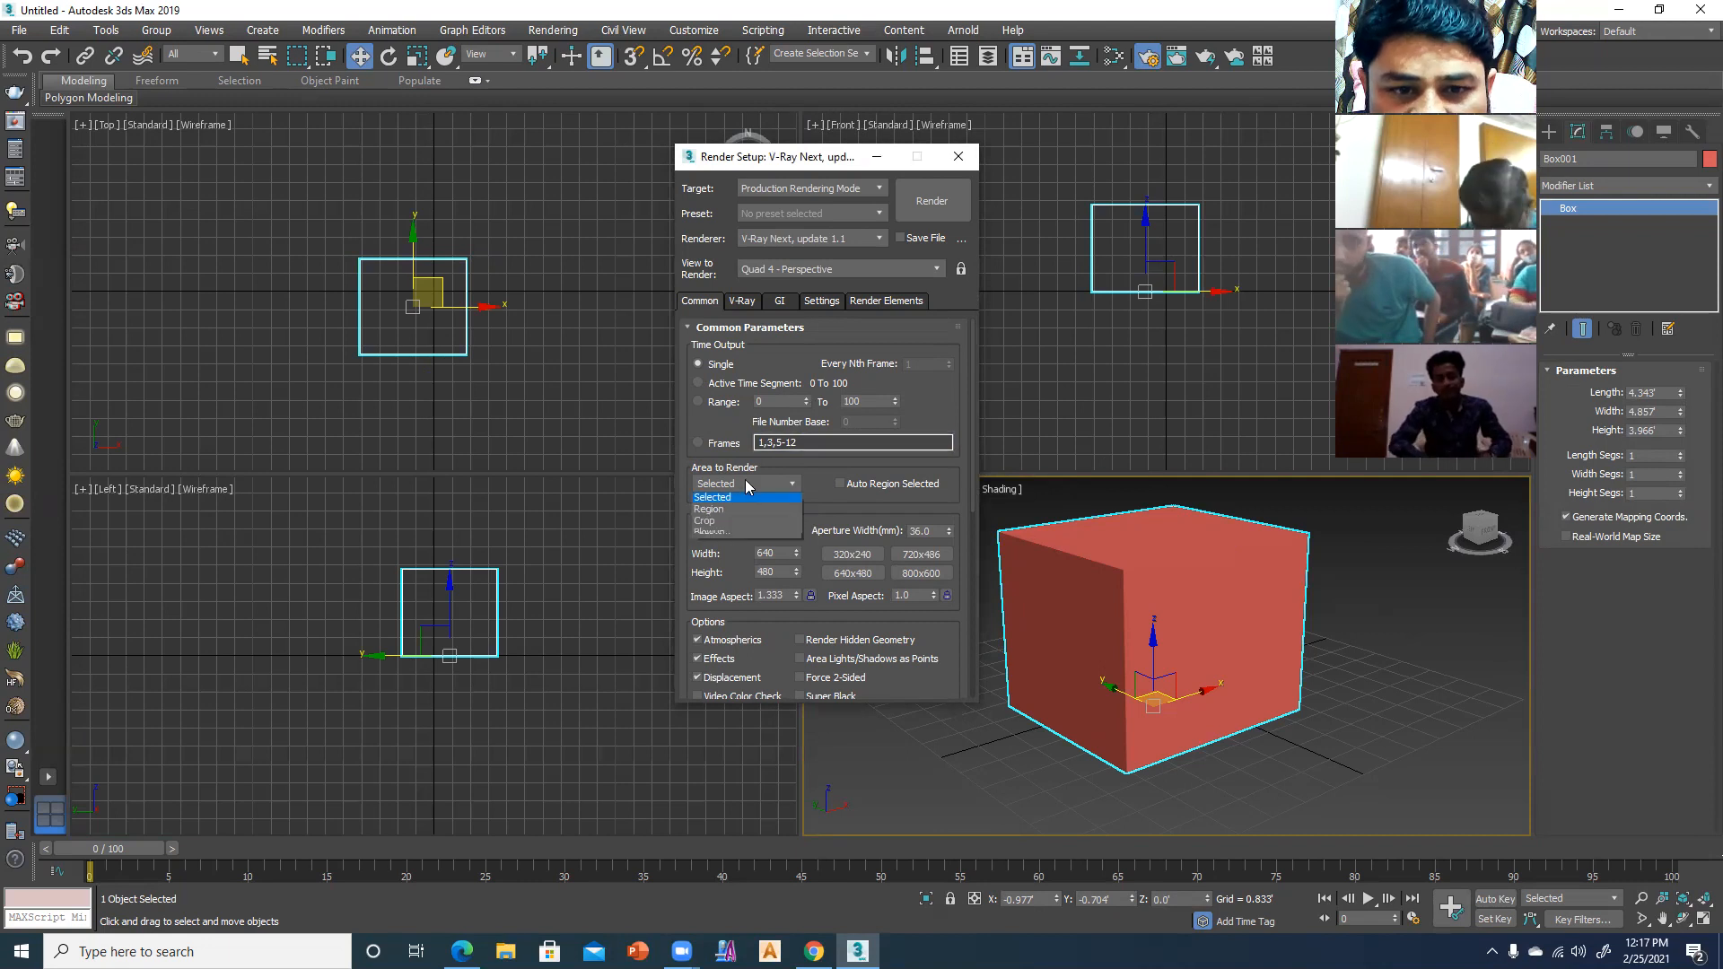
click(719, 530)
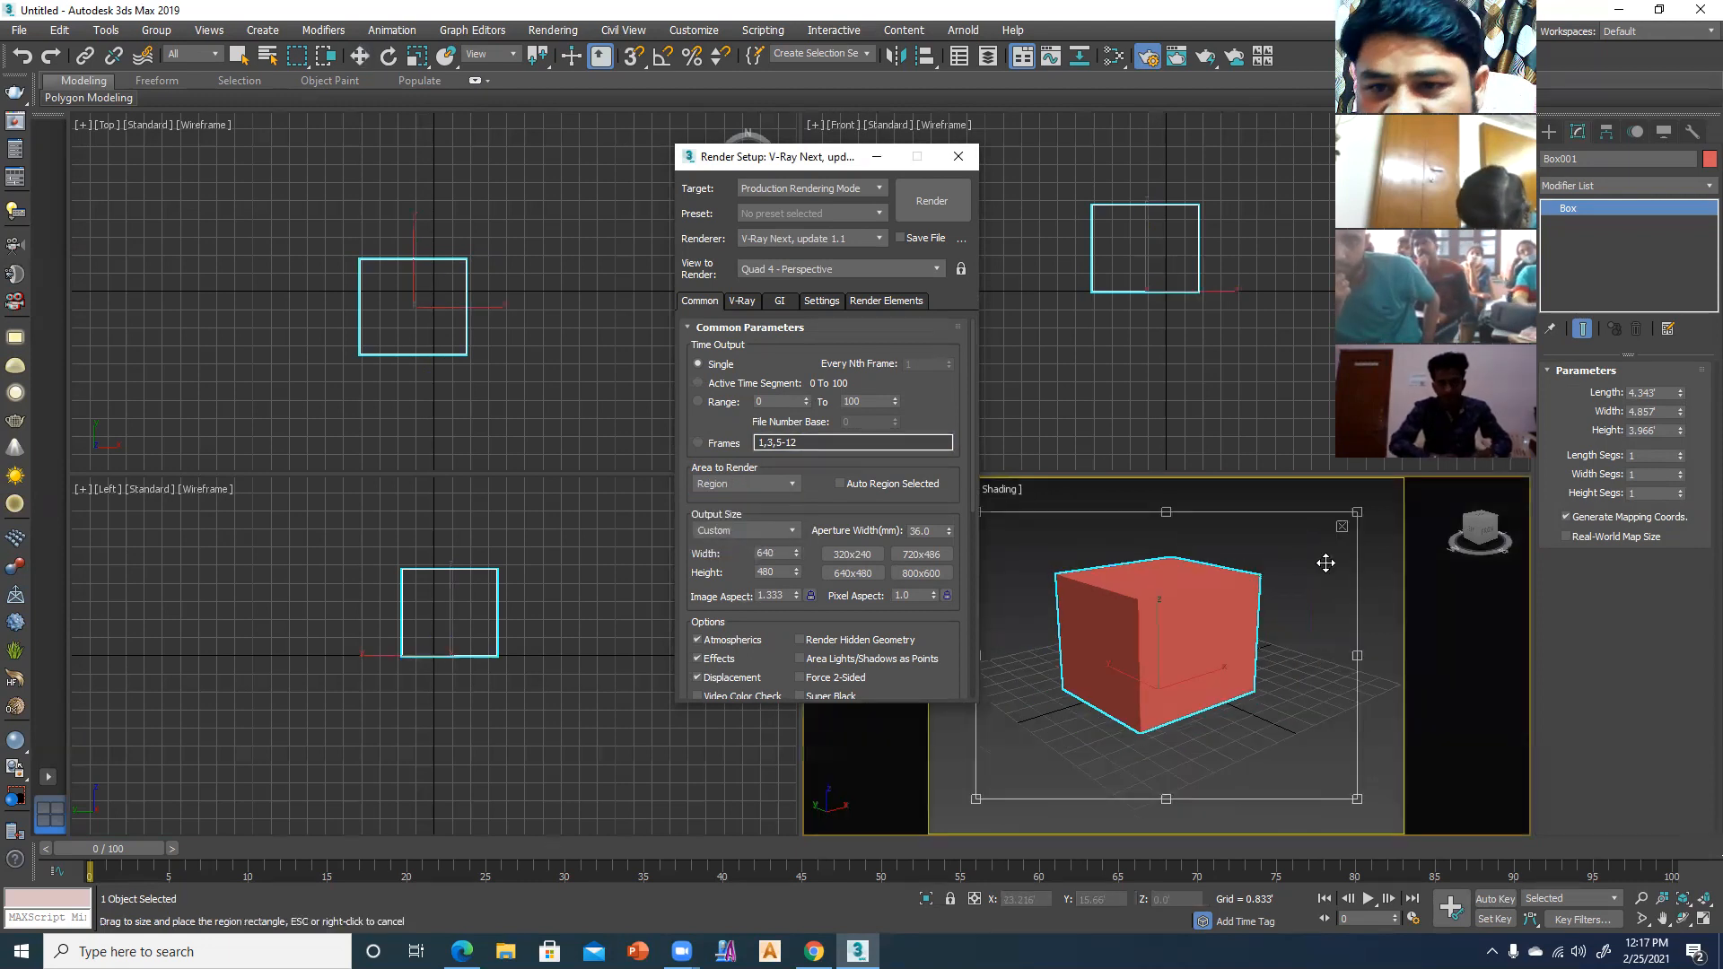
drag(1340, 528, 1127, 589)
drag(1068, 682, 1080, 652)
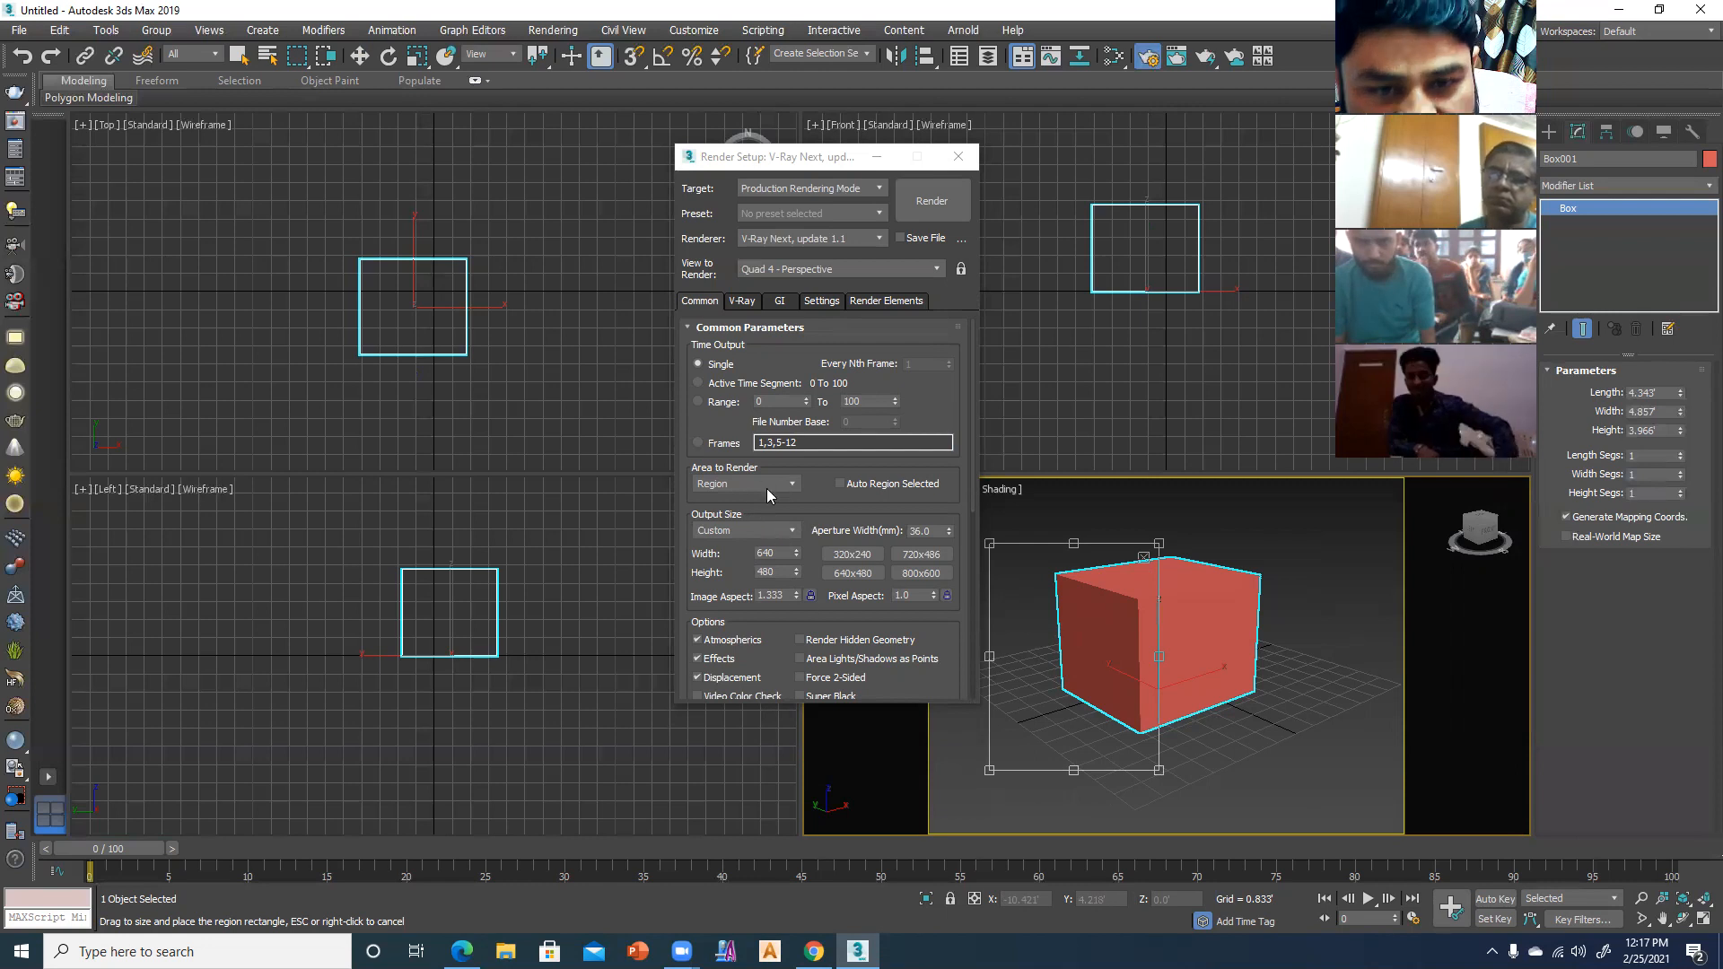
drag(1091, 680, 1135, 690)
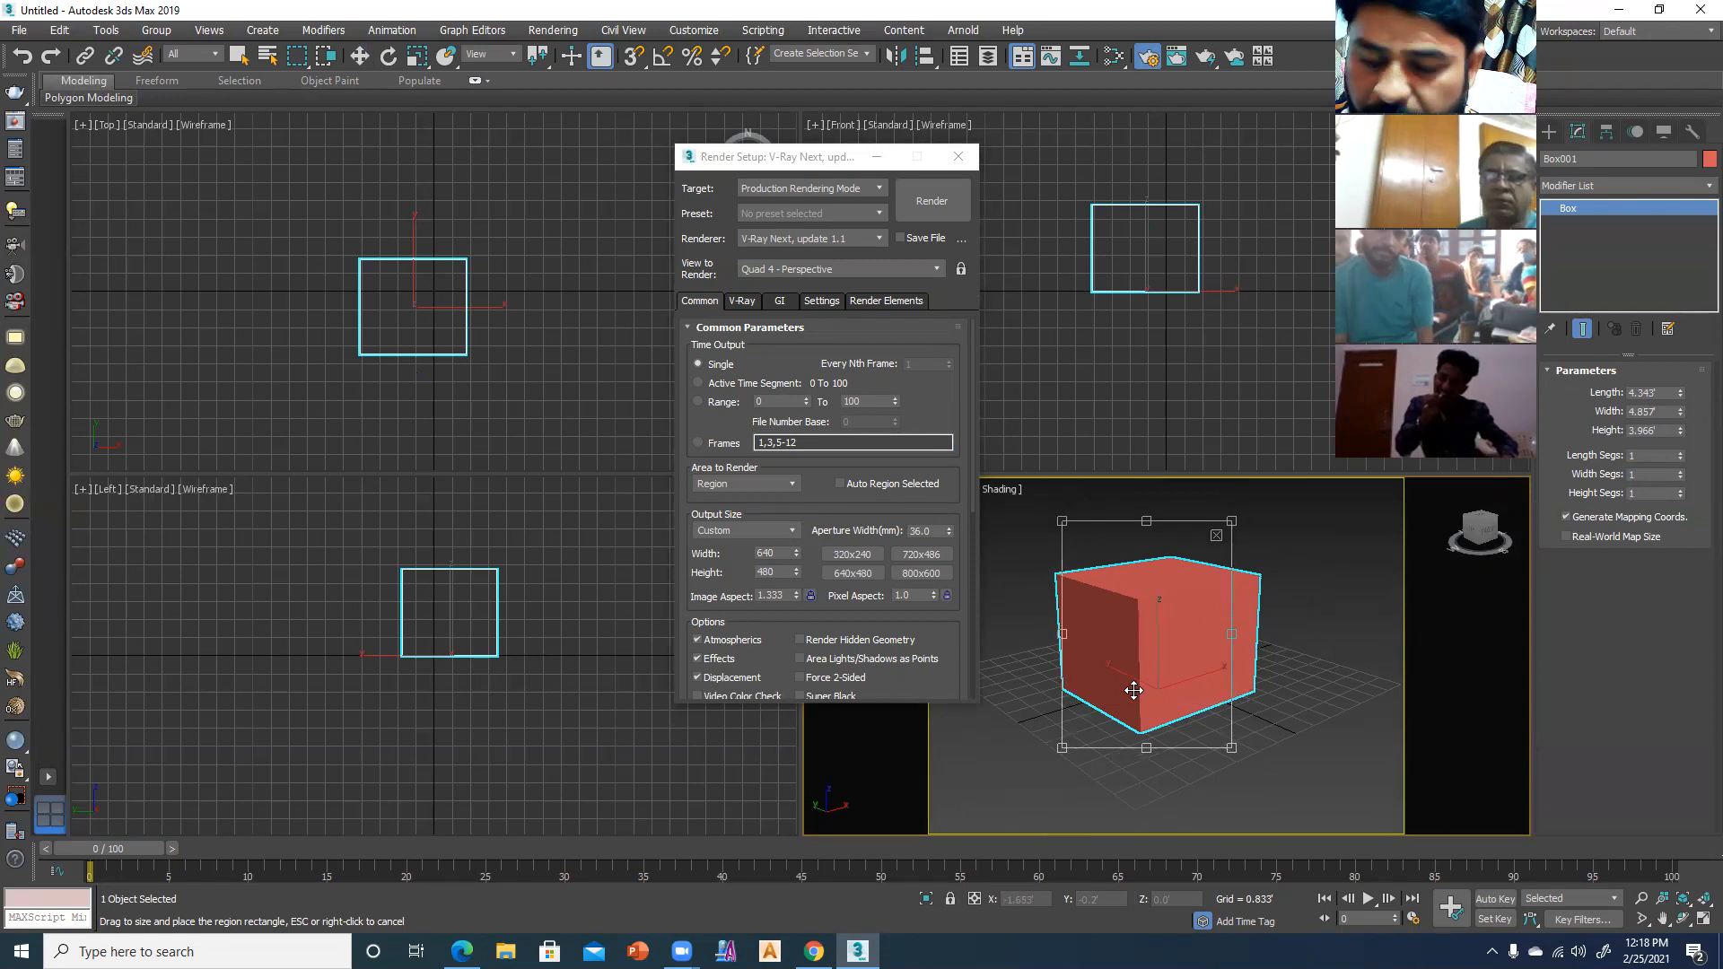
- Set the area to render to Crop and fit the crop rectangle around the box
click(723, 490)
click(717, 536)
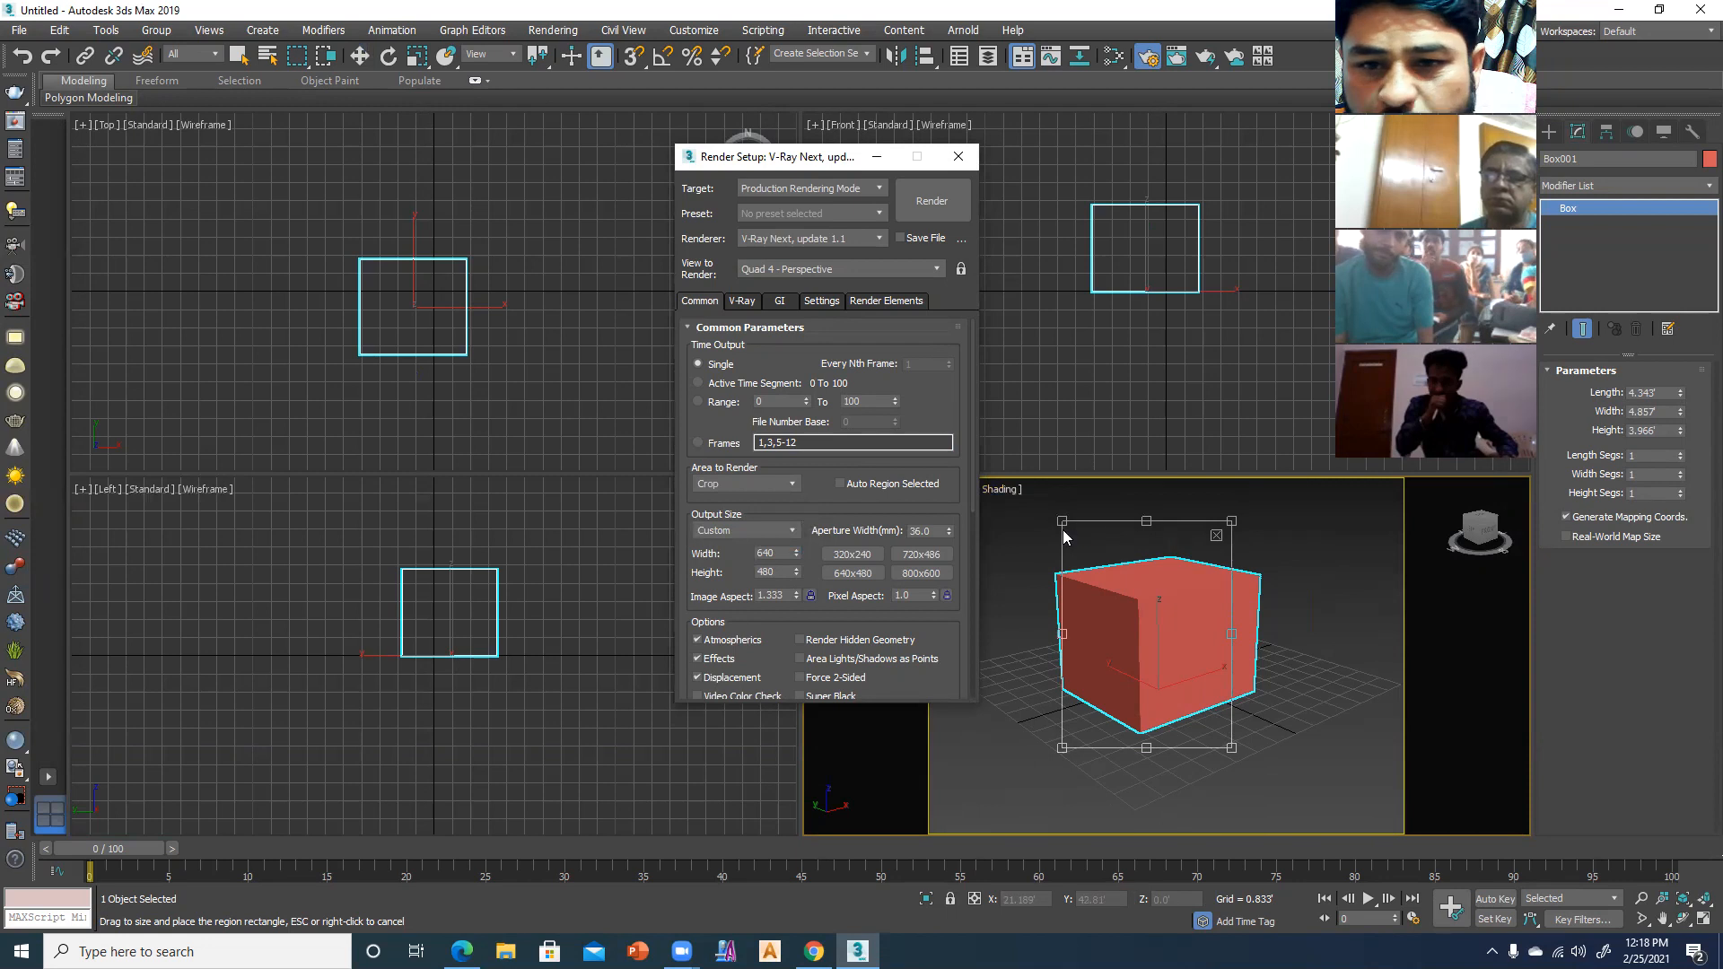
drag(1062, 522, 1069, 571)
mouse_move(1121, 635)
mouse_down()
mouse_move(1031, 616)
mouse_move(1100, 633)
mouse_up()
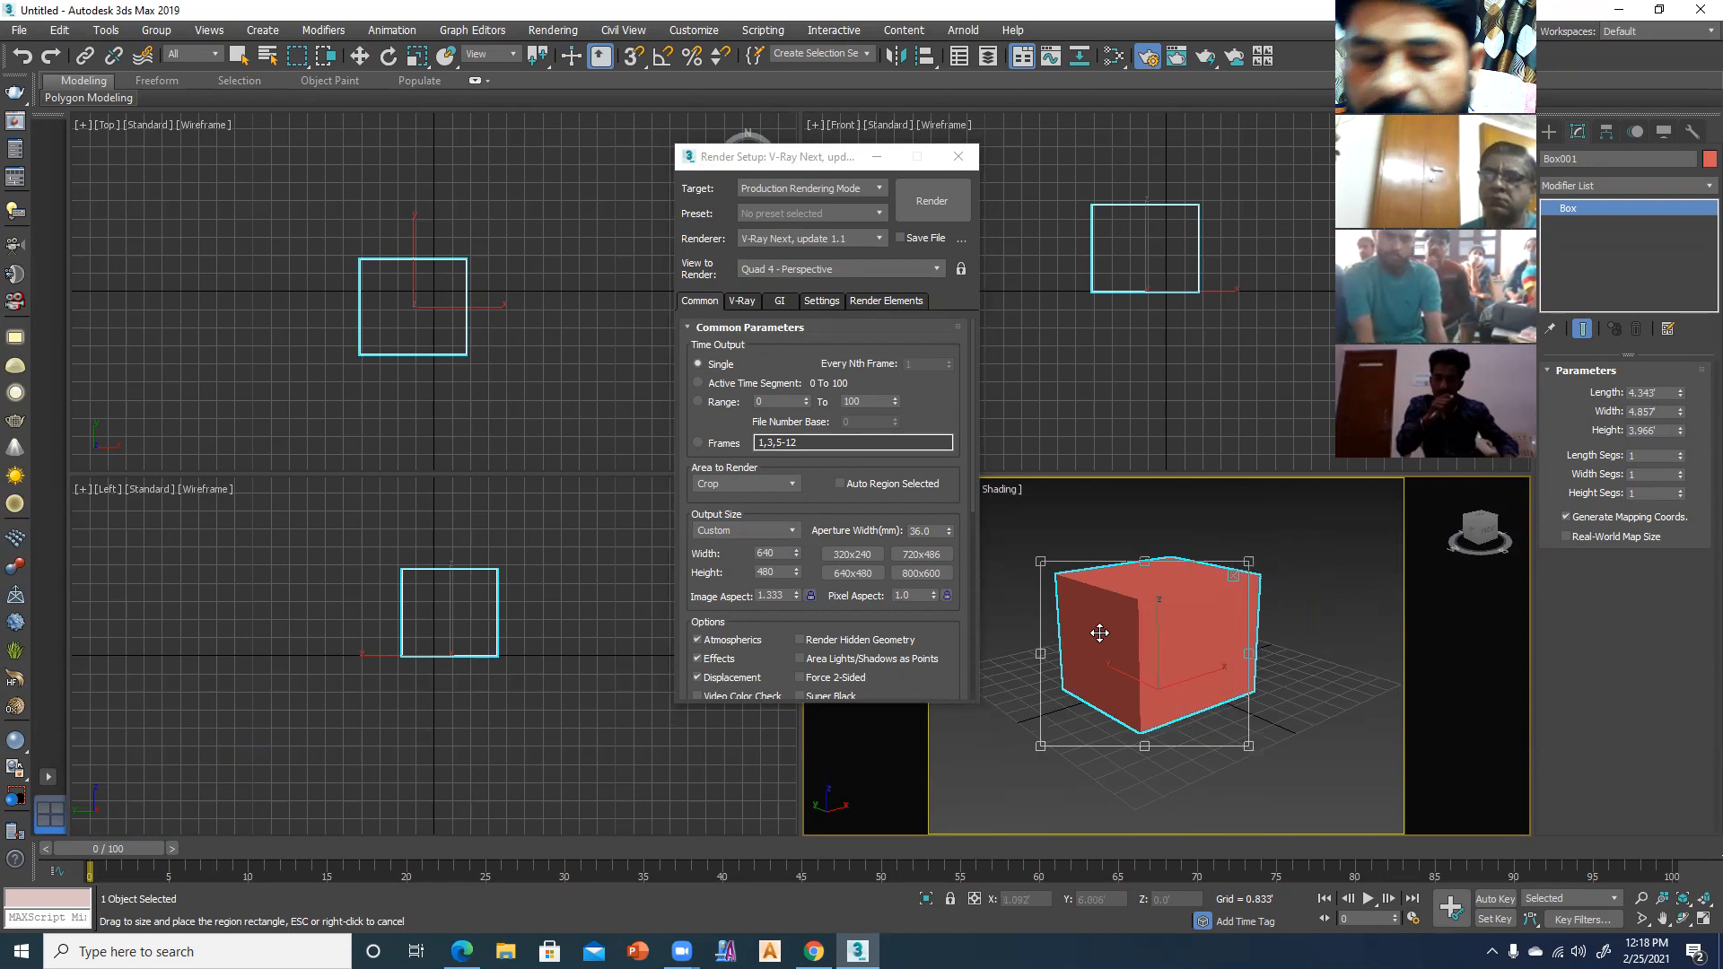
- Set the area to render to Blowup, move the blowup rectangle down and reduce its size
click(725, 486)
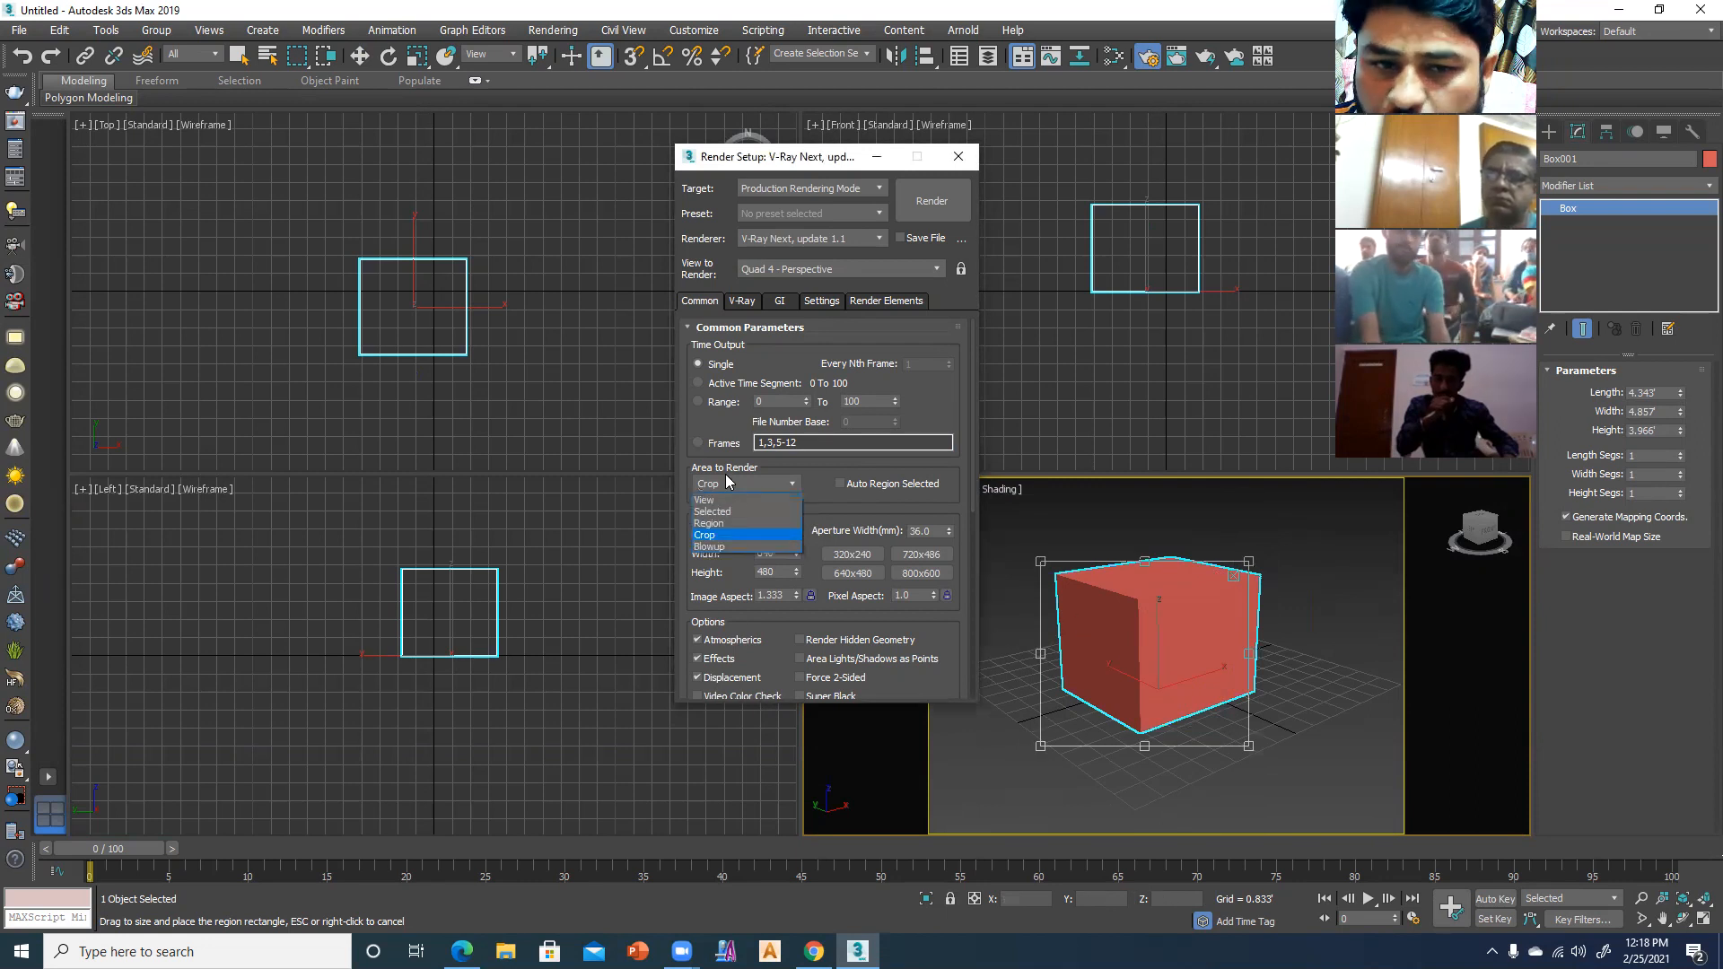
click(722, 549)
drag(1166, 613, 1182, 662)
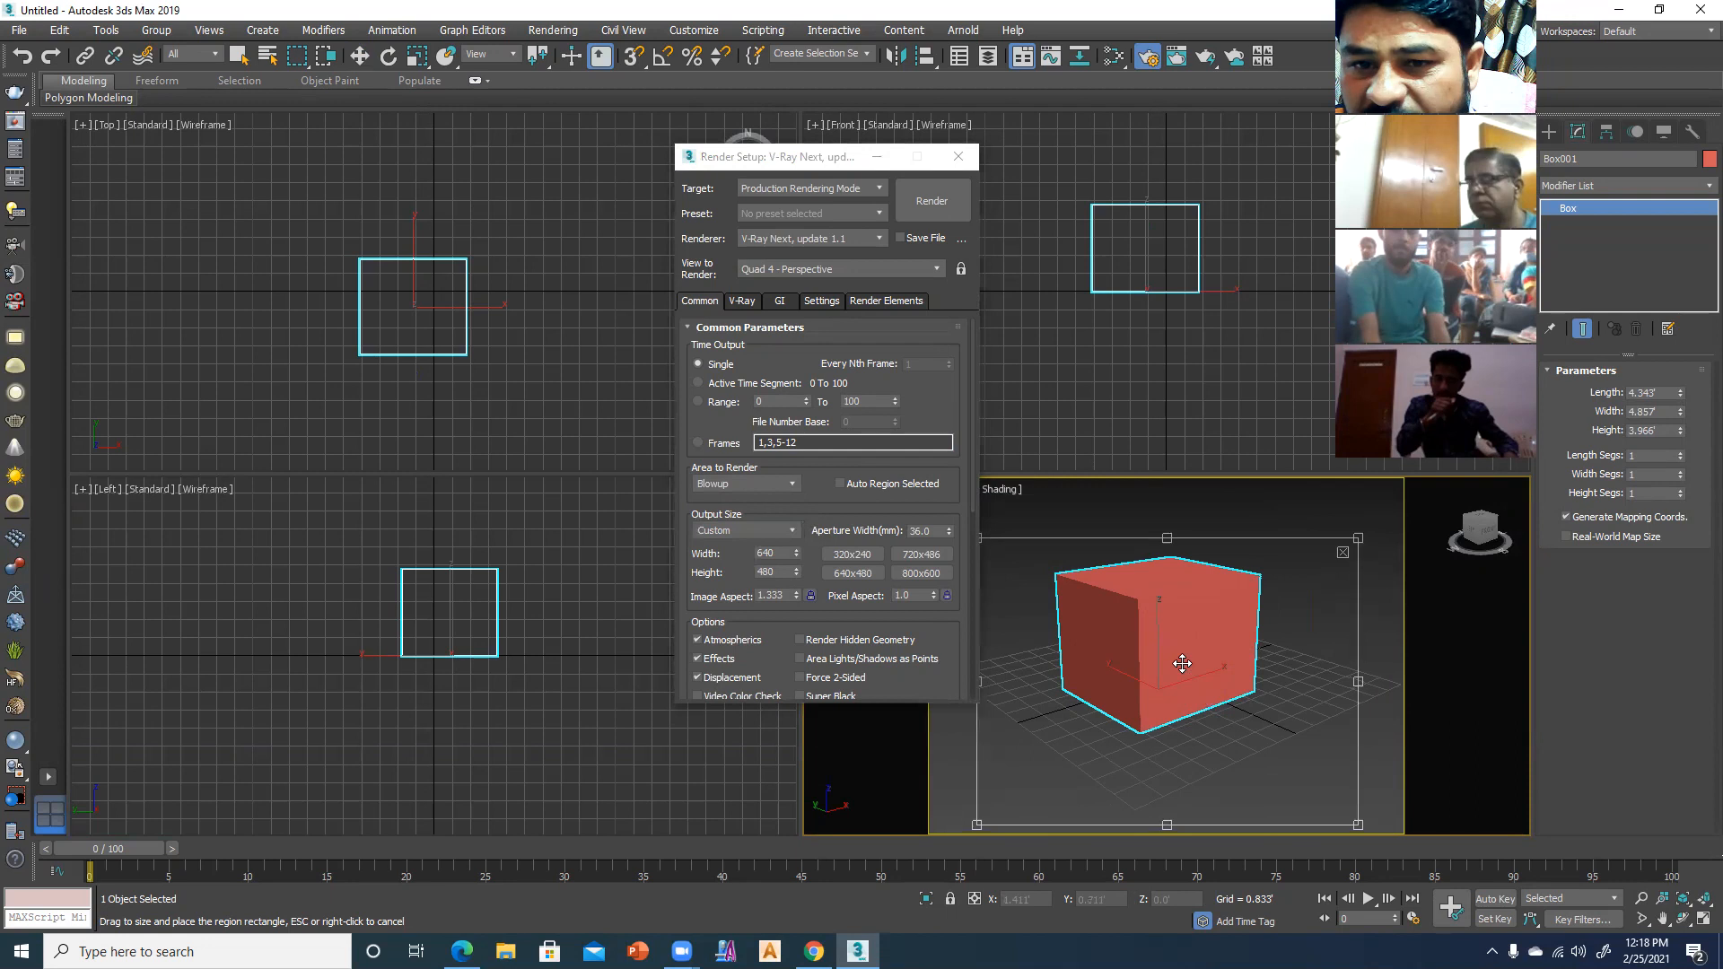
drag(1355, 537, 1268, 606)
- Switch the area to render to Region briefly, return it to View and activate the Move tool
click(728, 485)
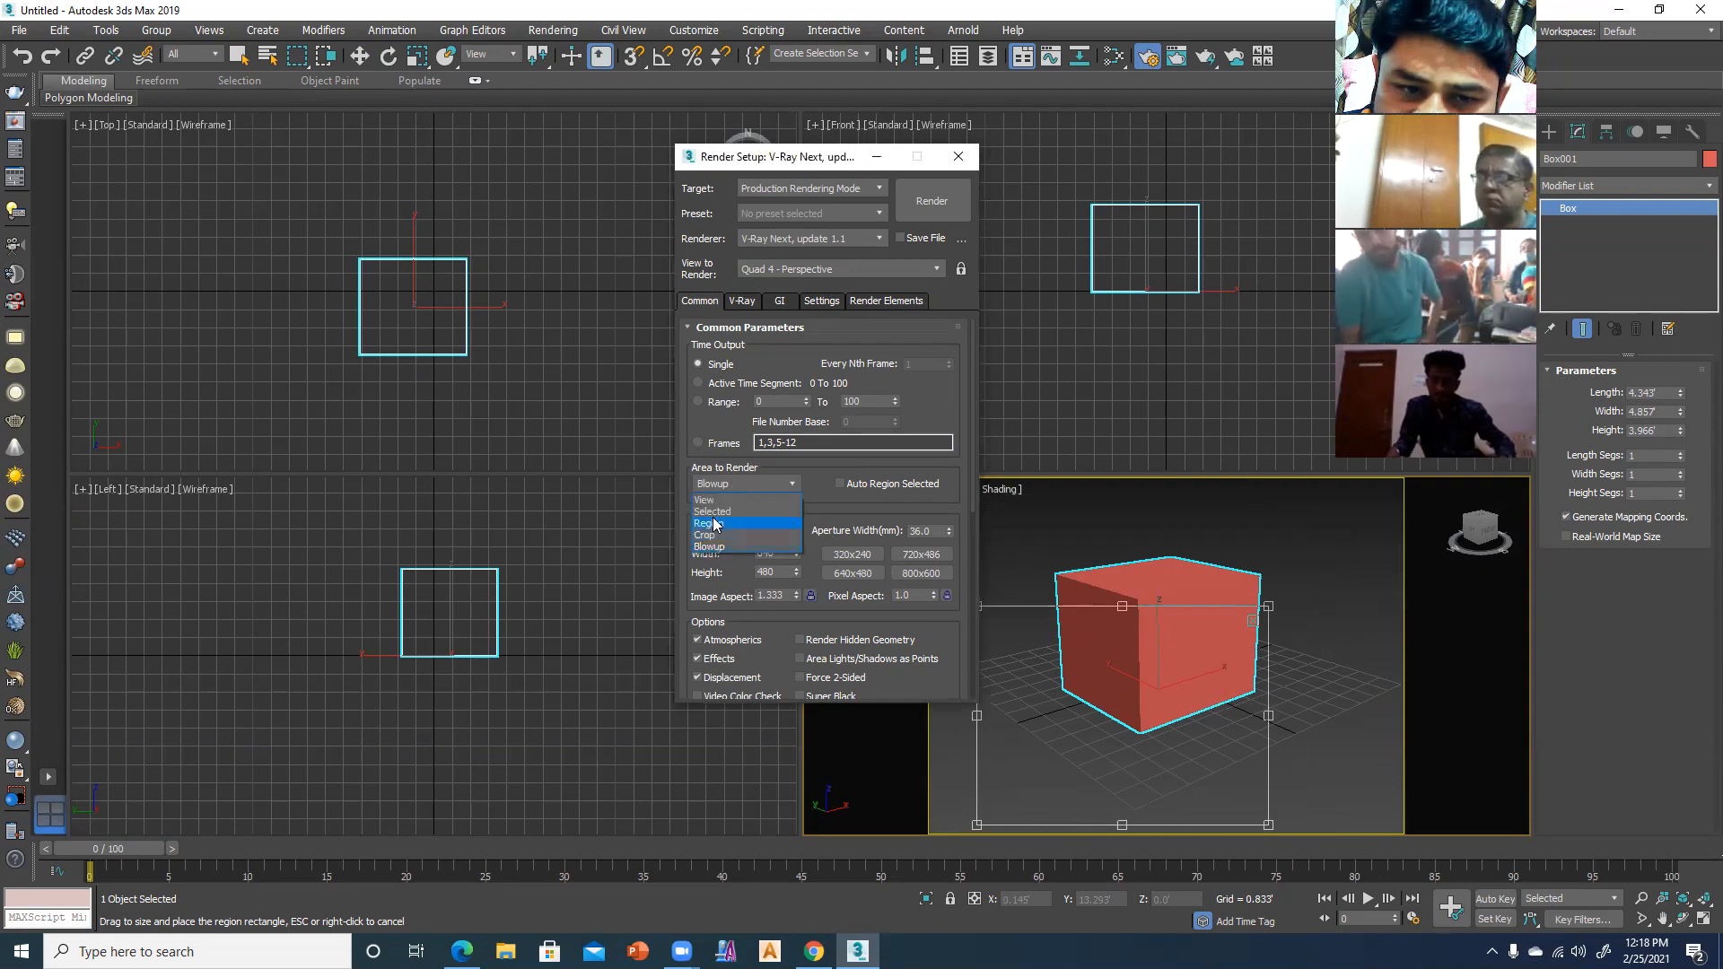
click(715, 524)
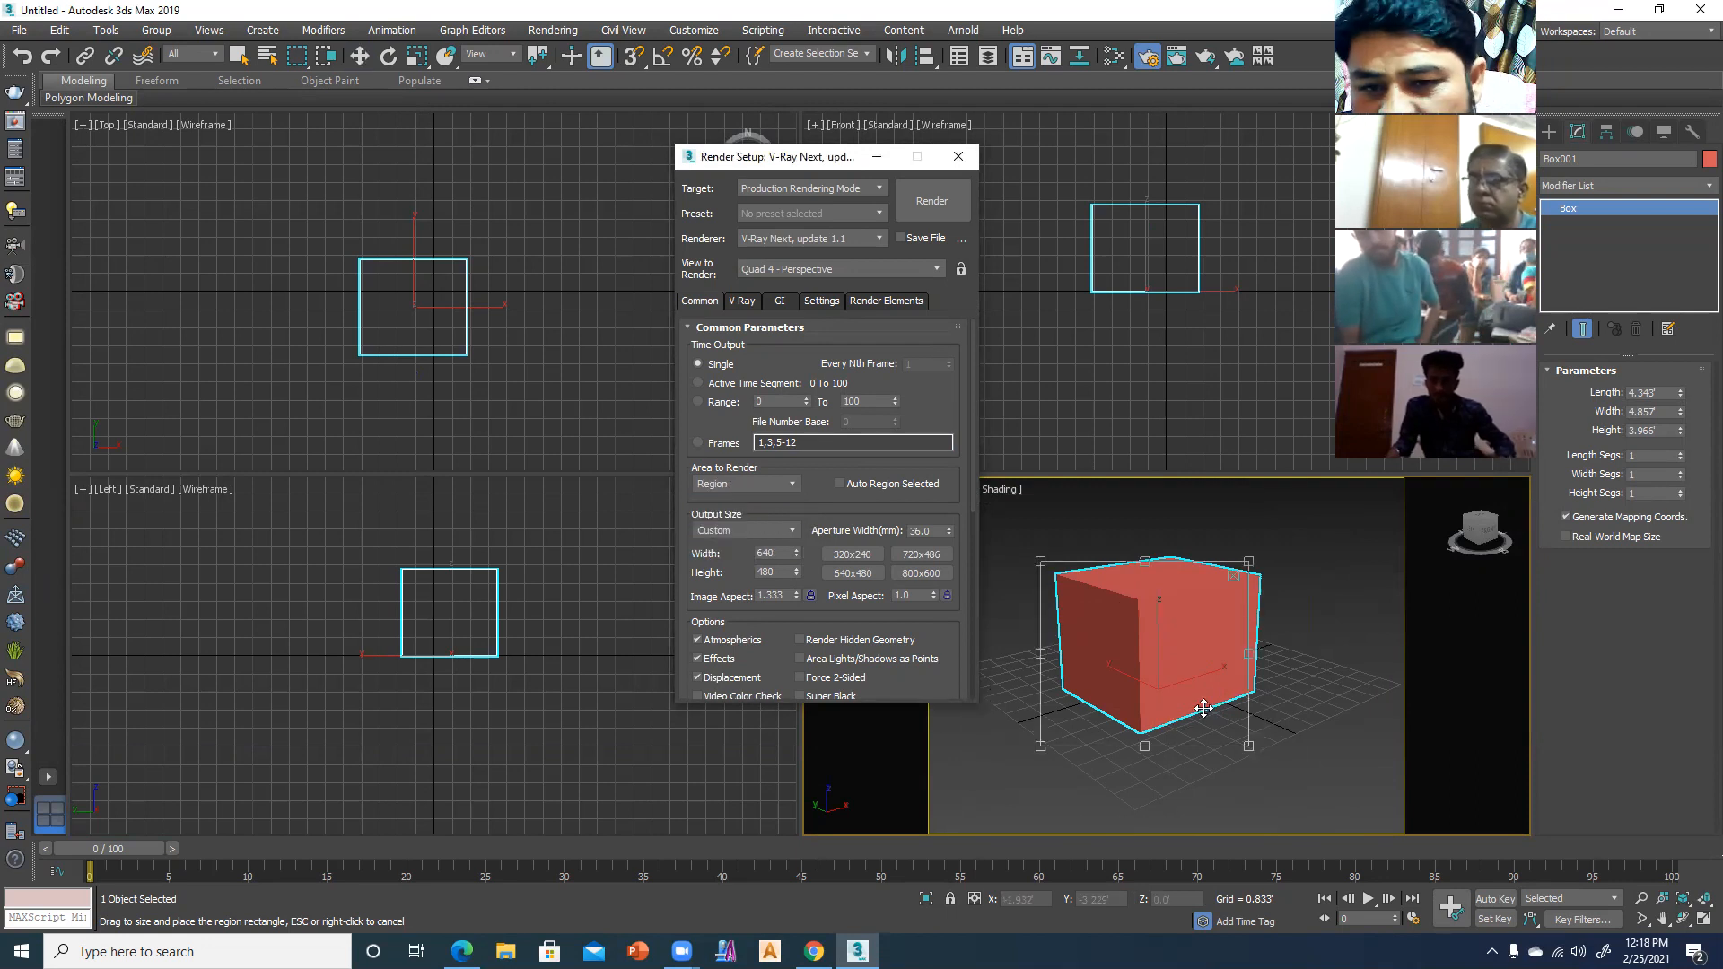
click(749, 487)
click(716, 506)
key(w)
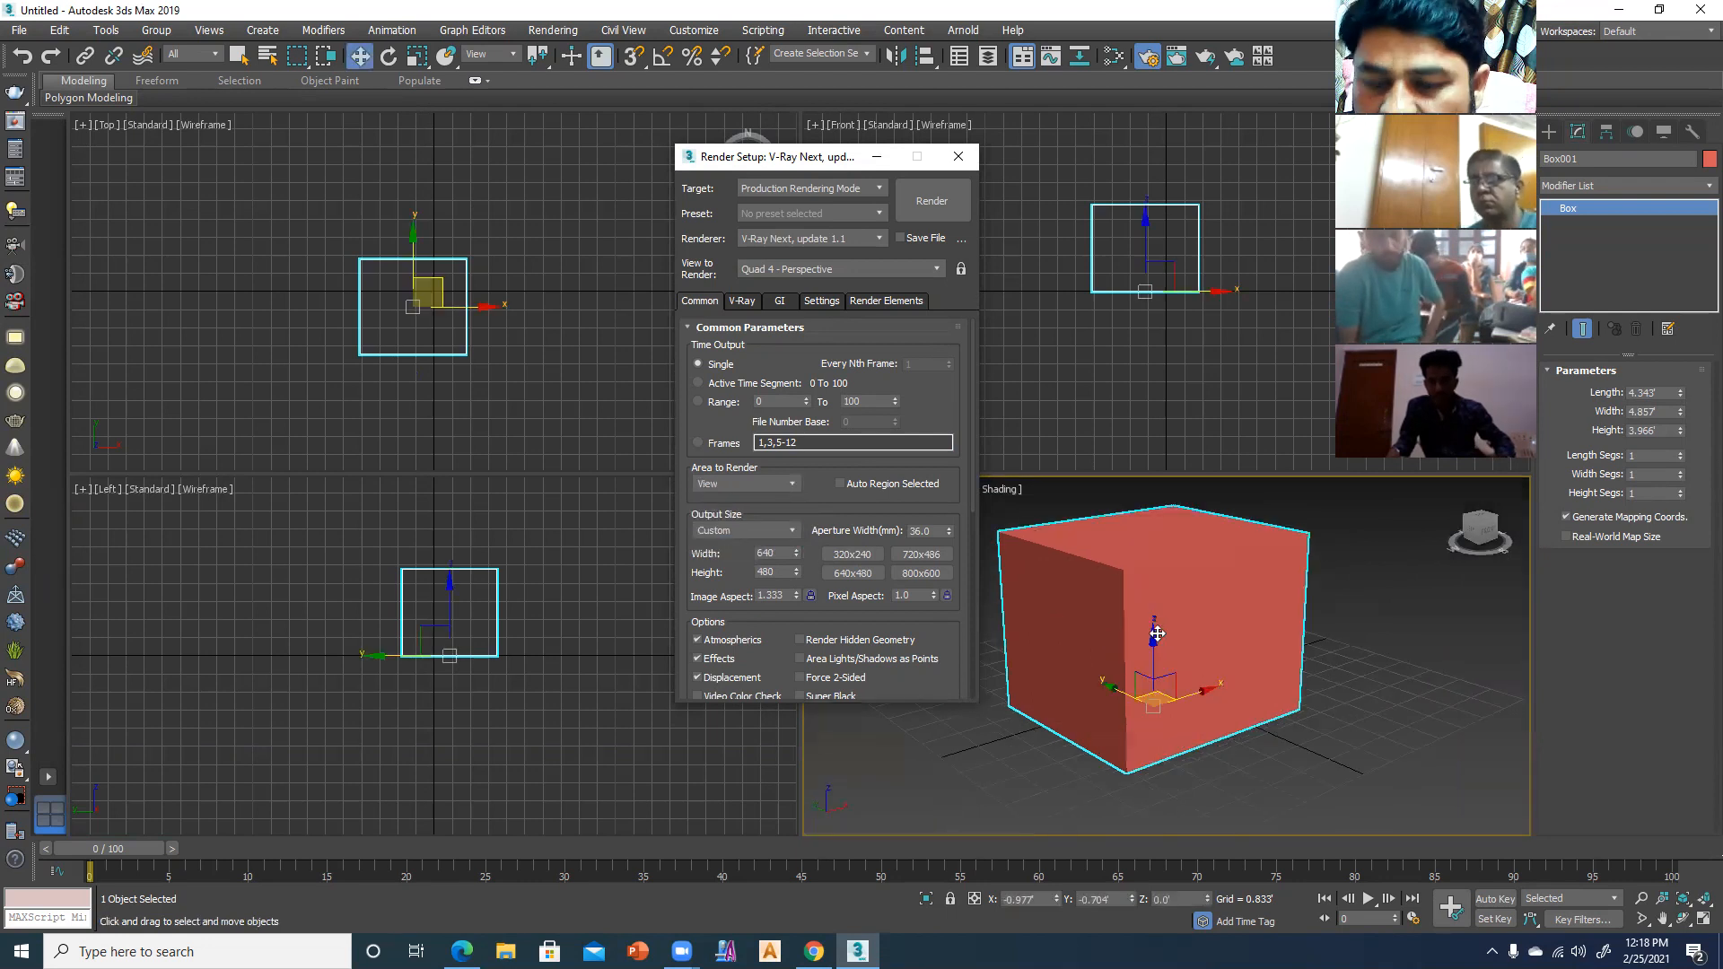
click(1063, 326)
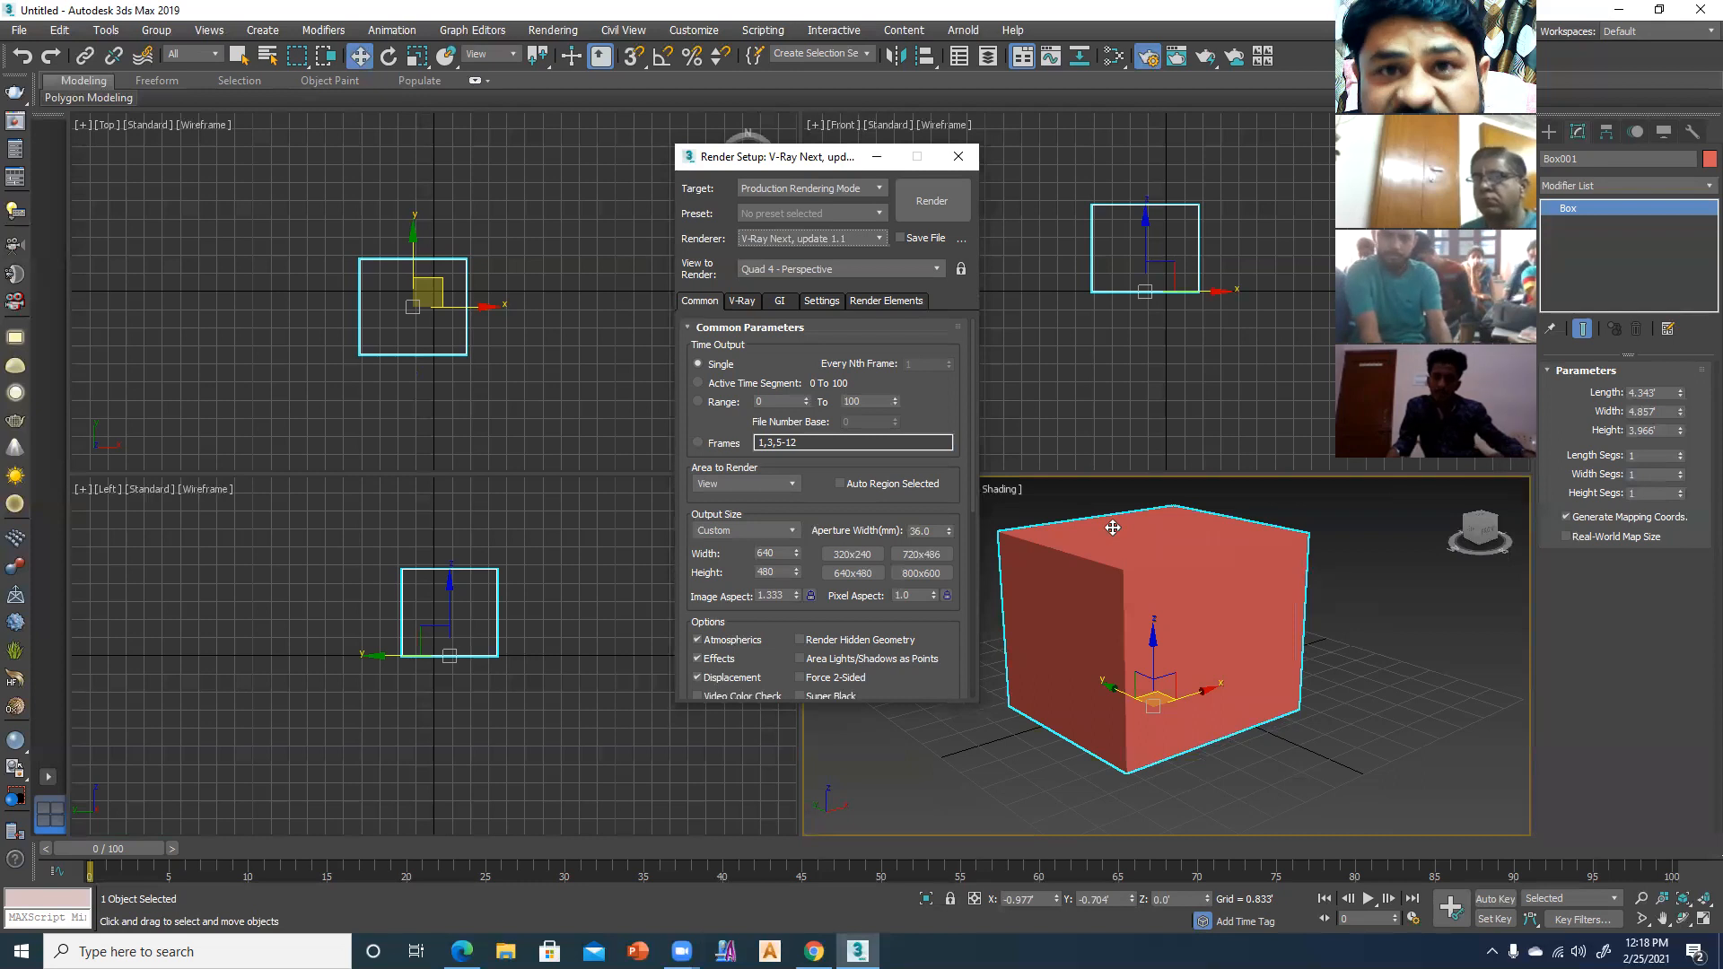
- Set the render output size to the HDTV (video) preset at 1920 x 1080
click(1312, 595)
click(1129, 604)
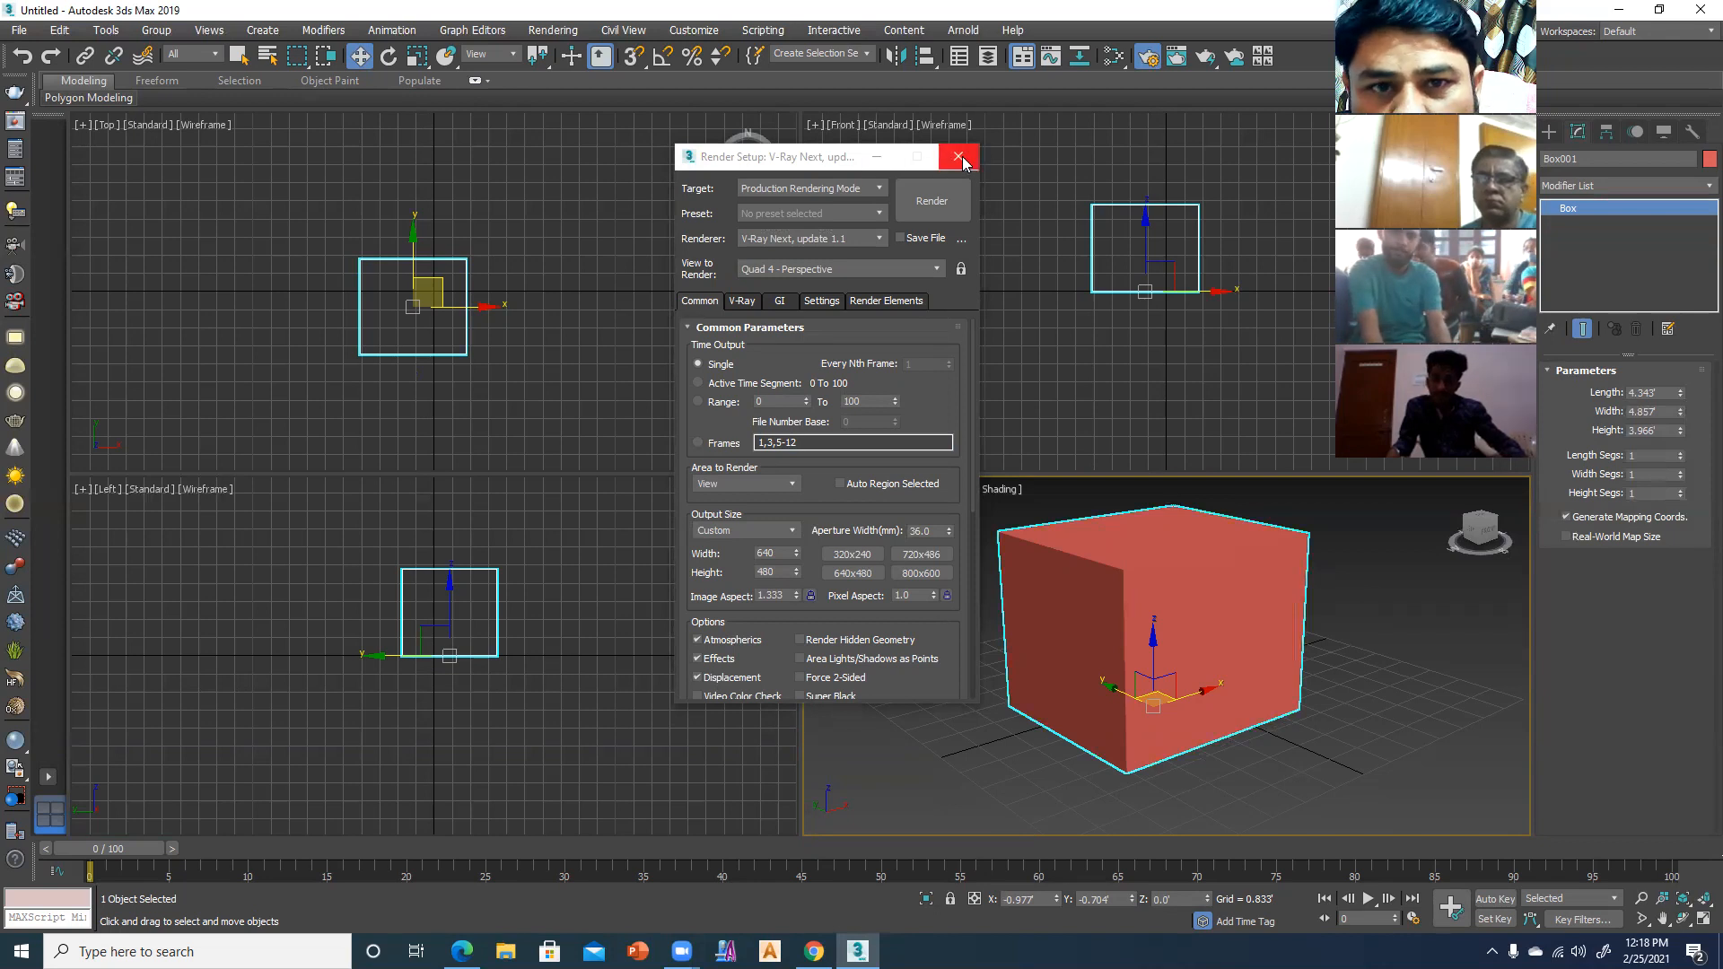
drag(720, 554, 699, 488)
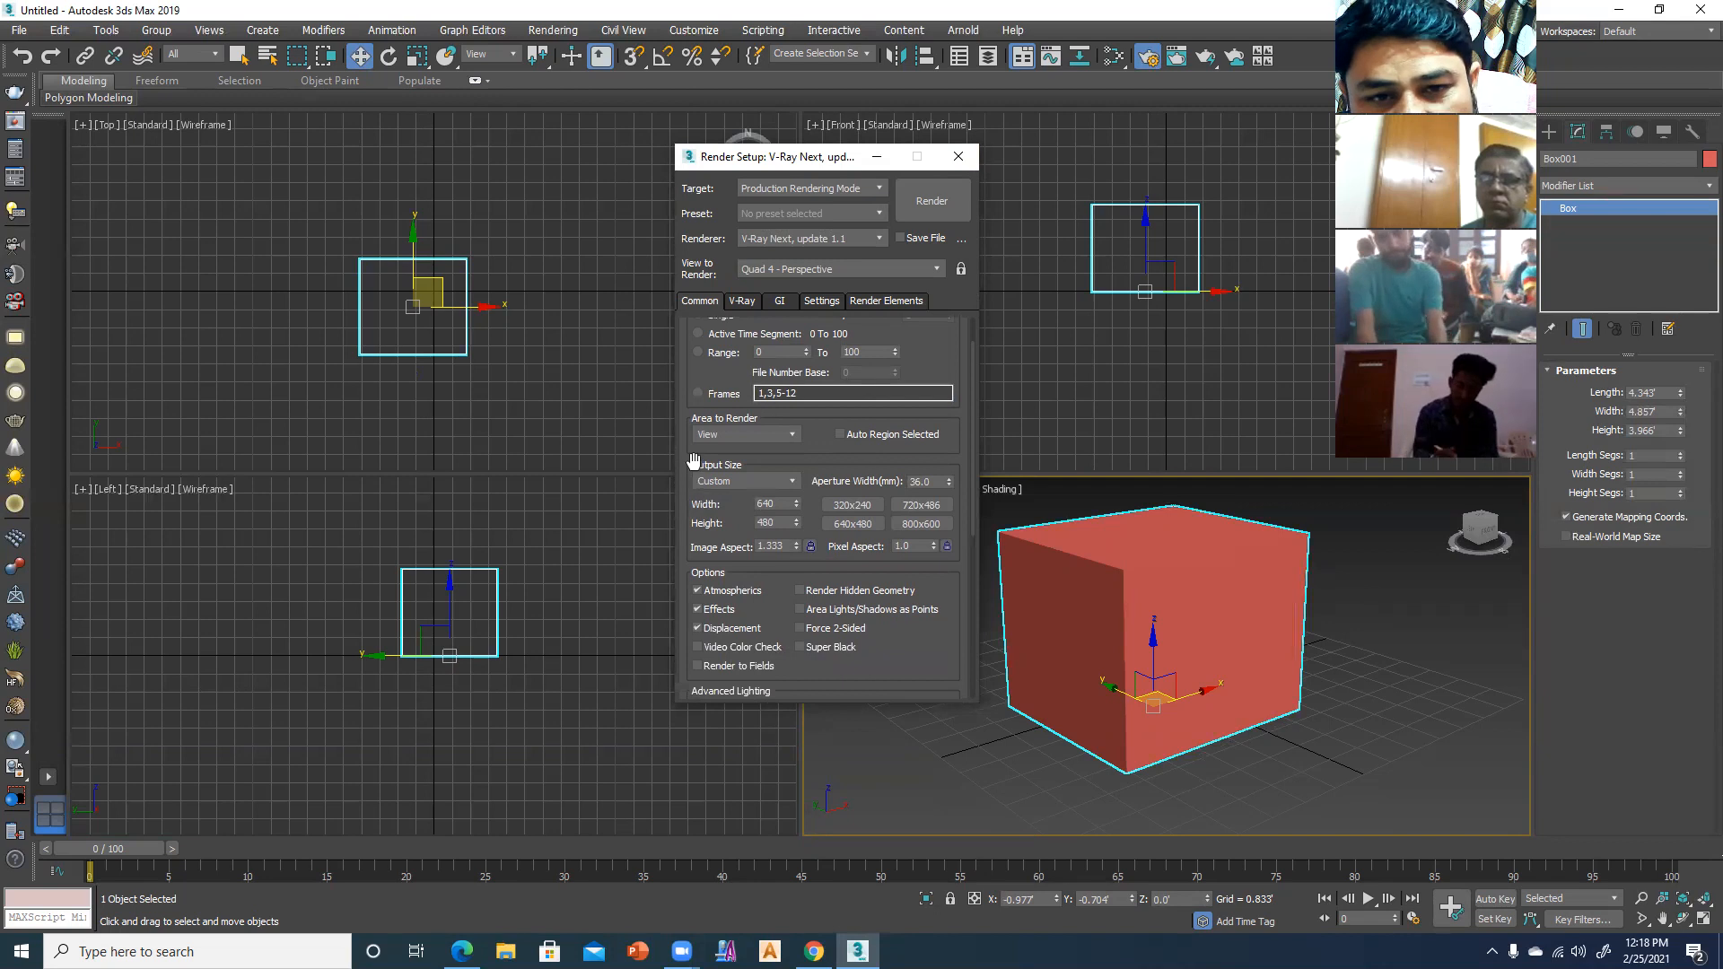
click(756, 481)
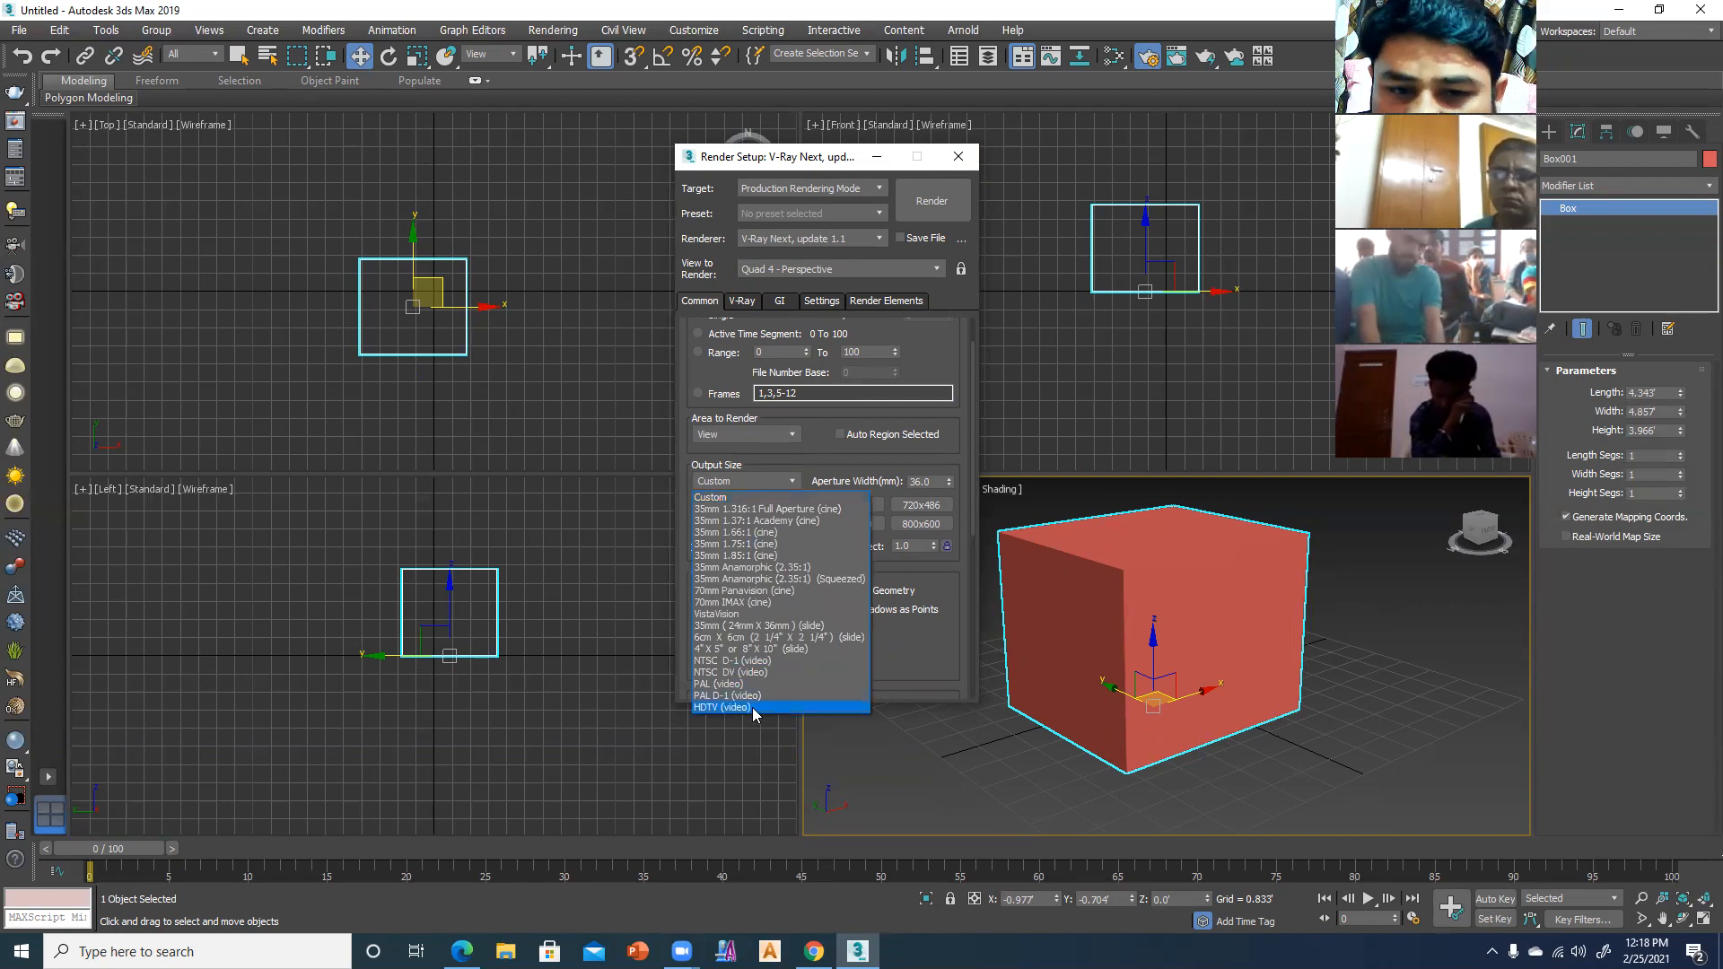
click(741, 708)
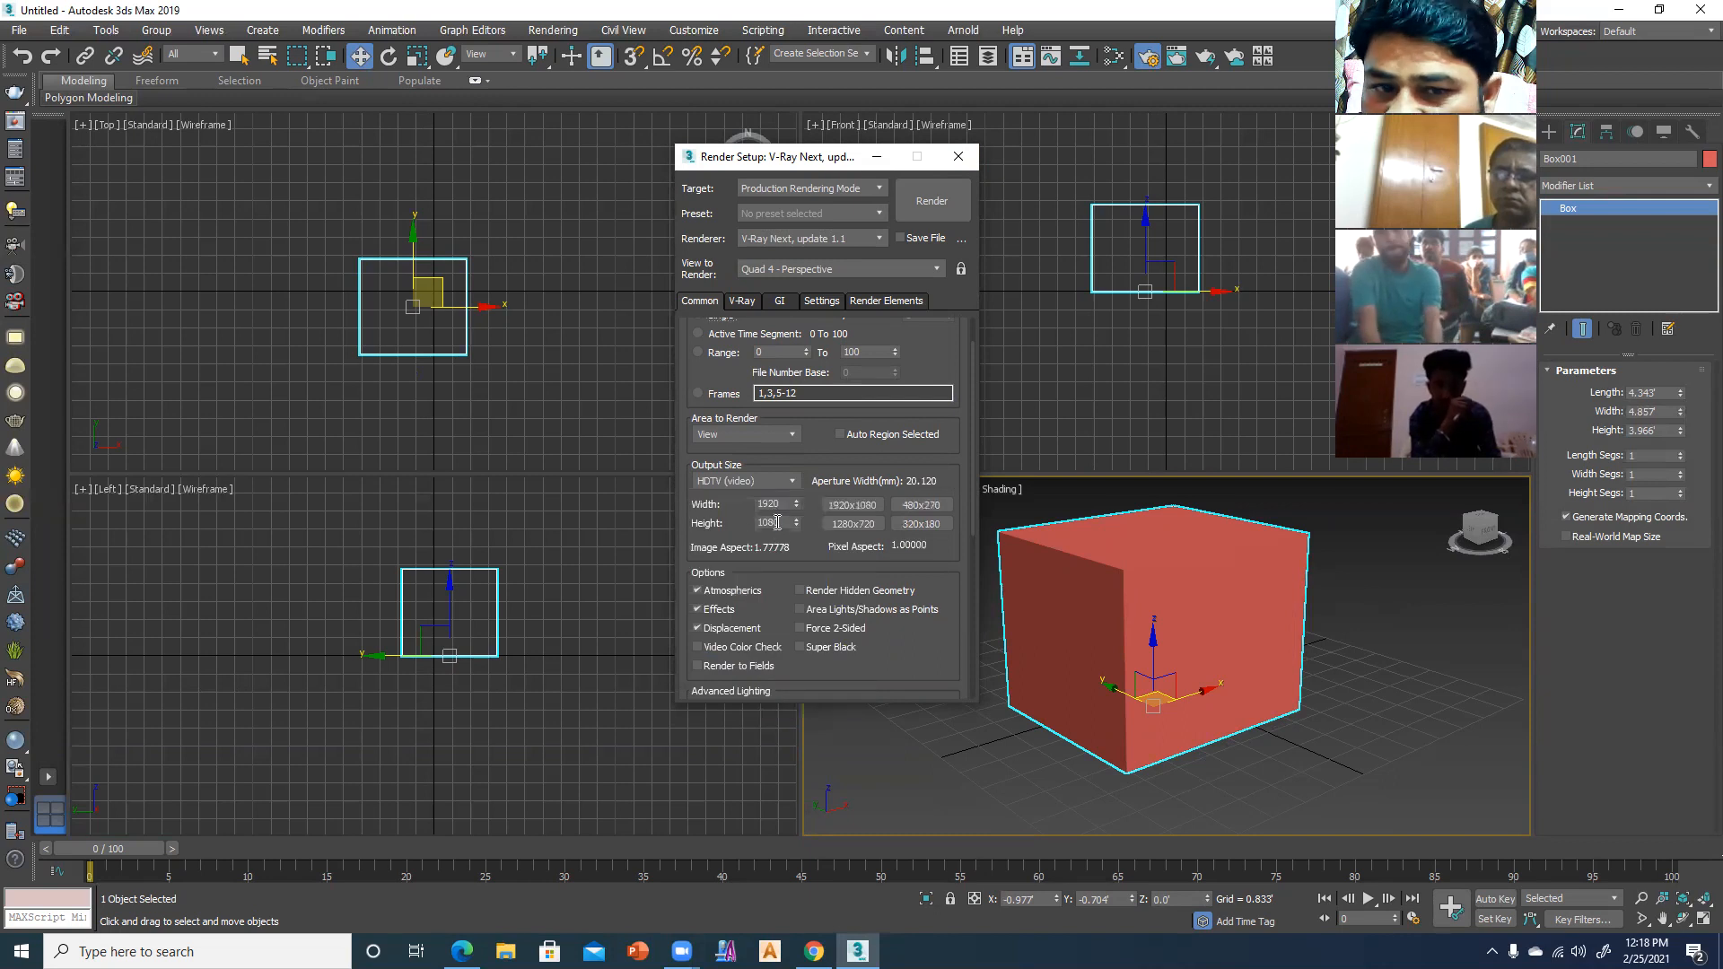
- Show safe frames in the Perspective viewport and move the Render Setup window clear of it
click(1277, 639)
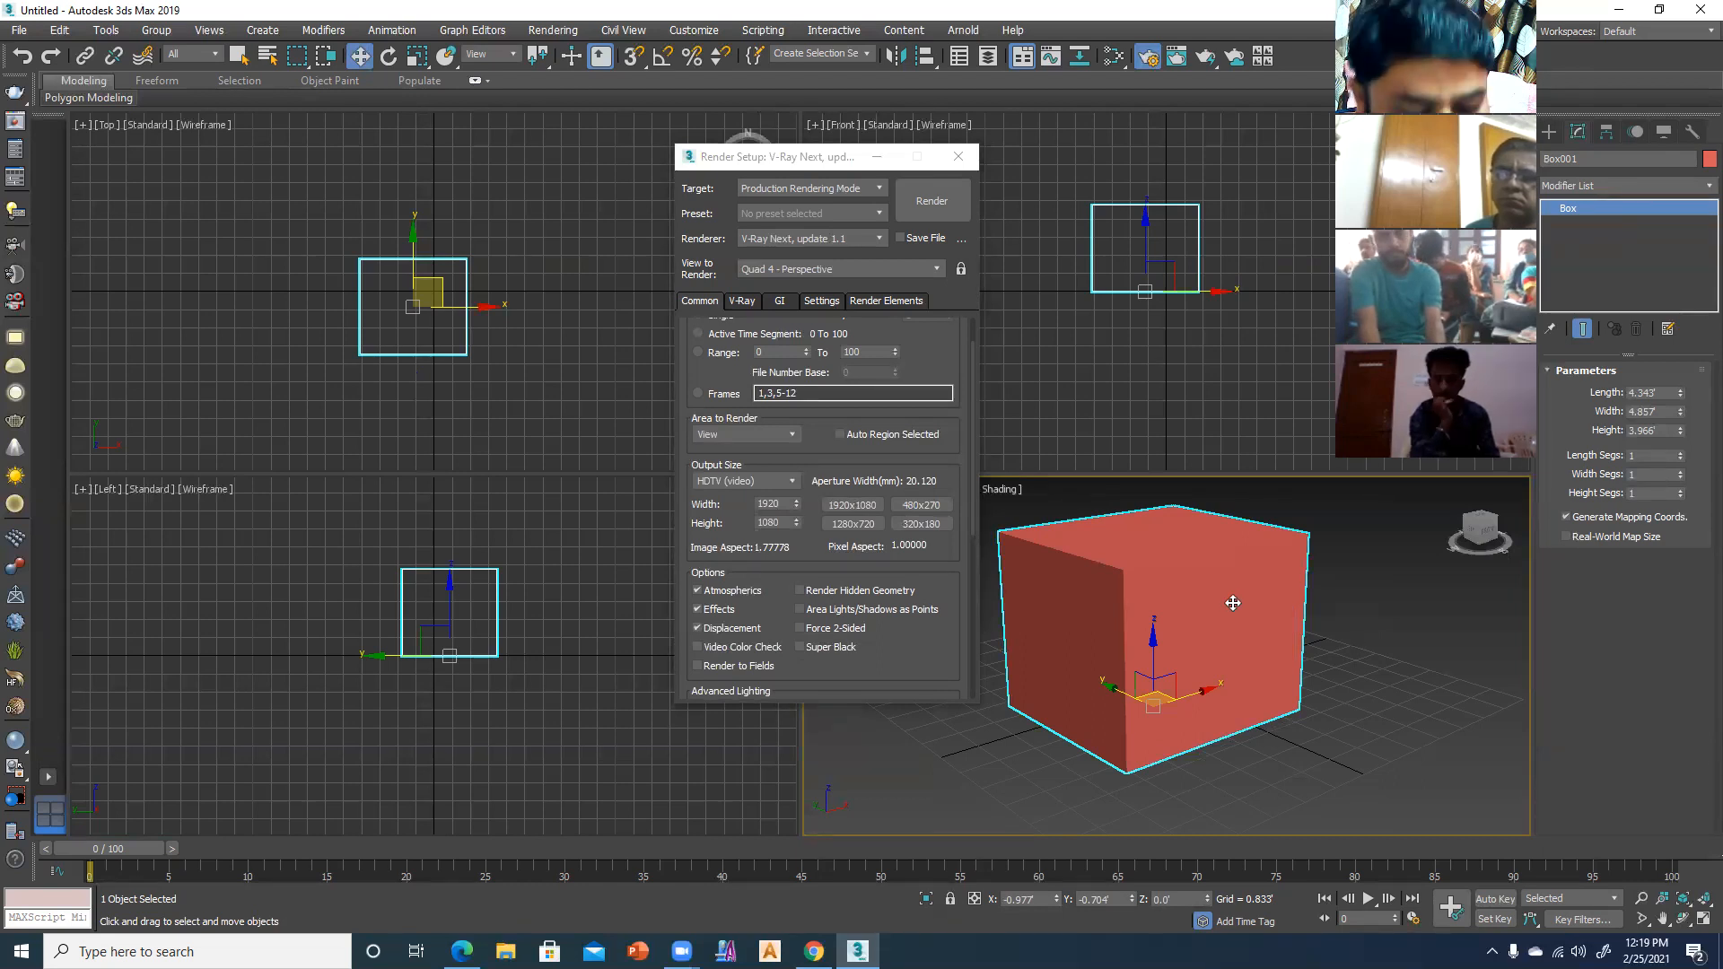
key(shift+f)
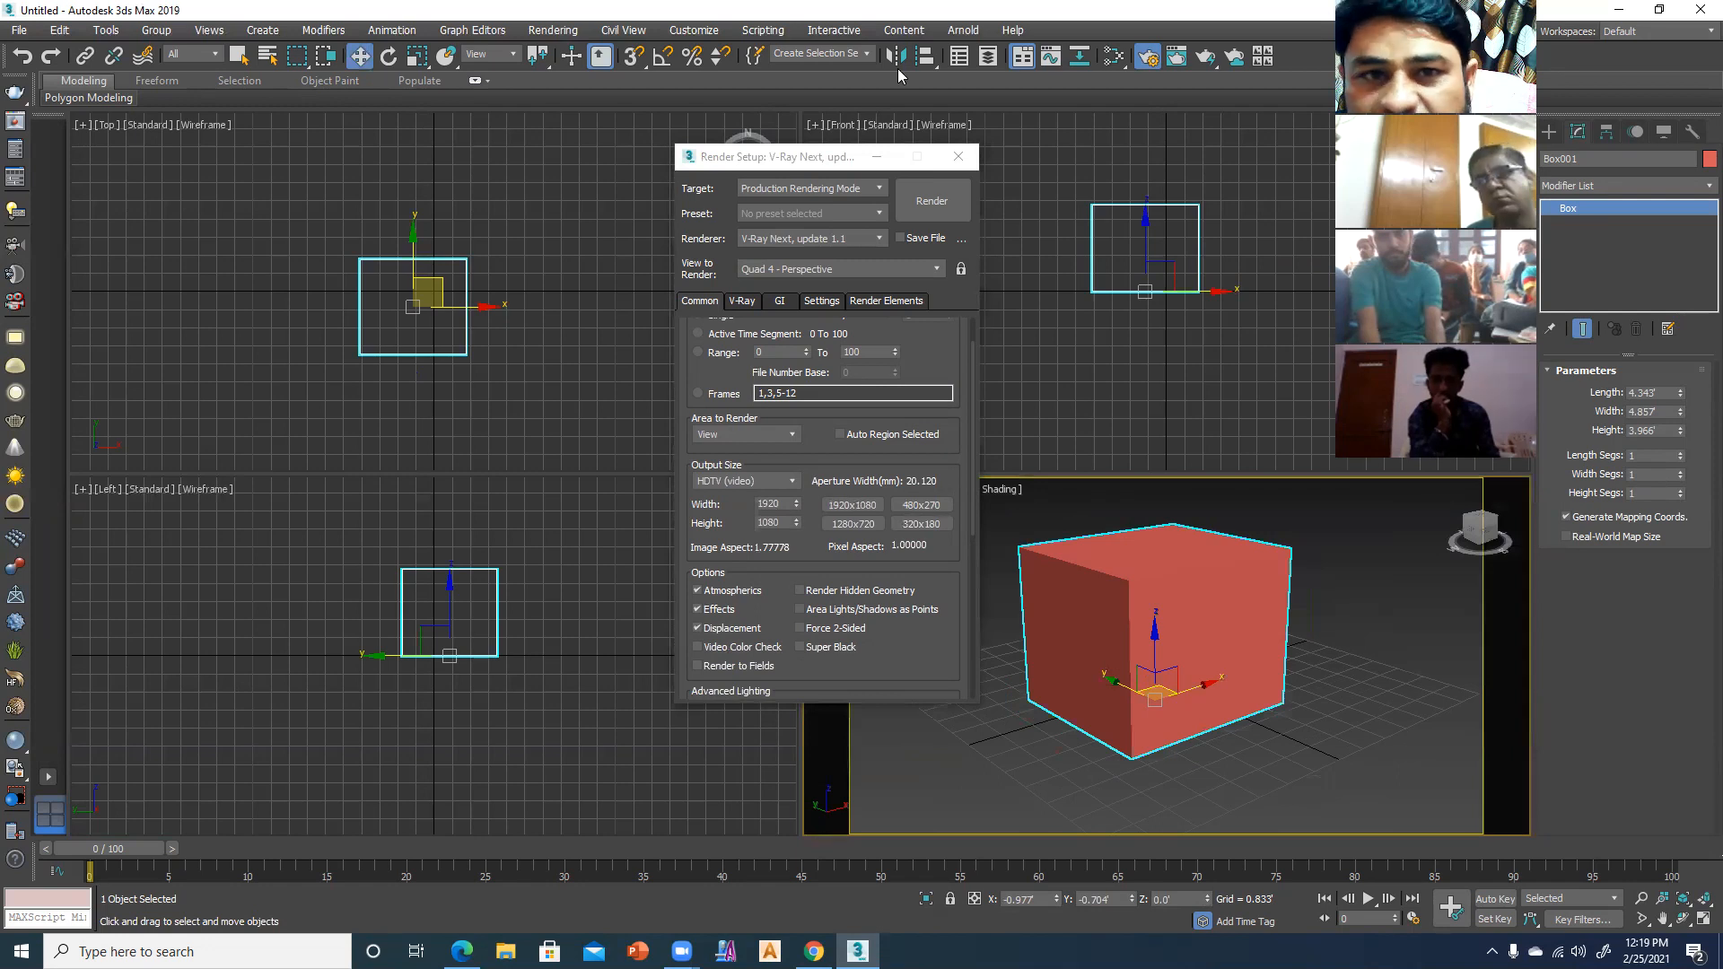
drag(830, 158, 467, 143)
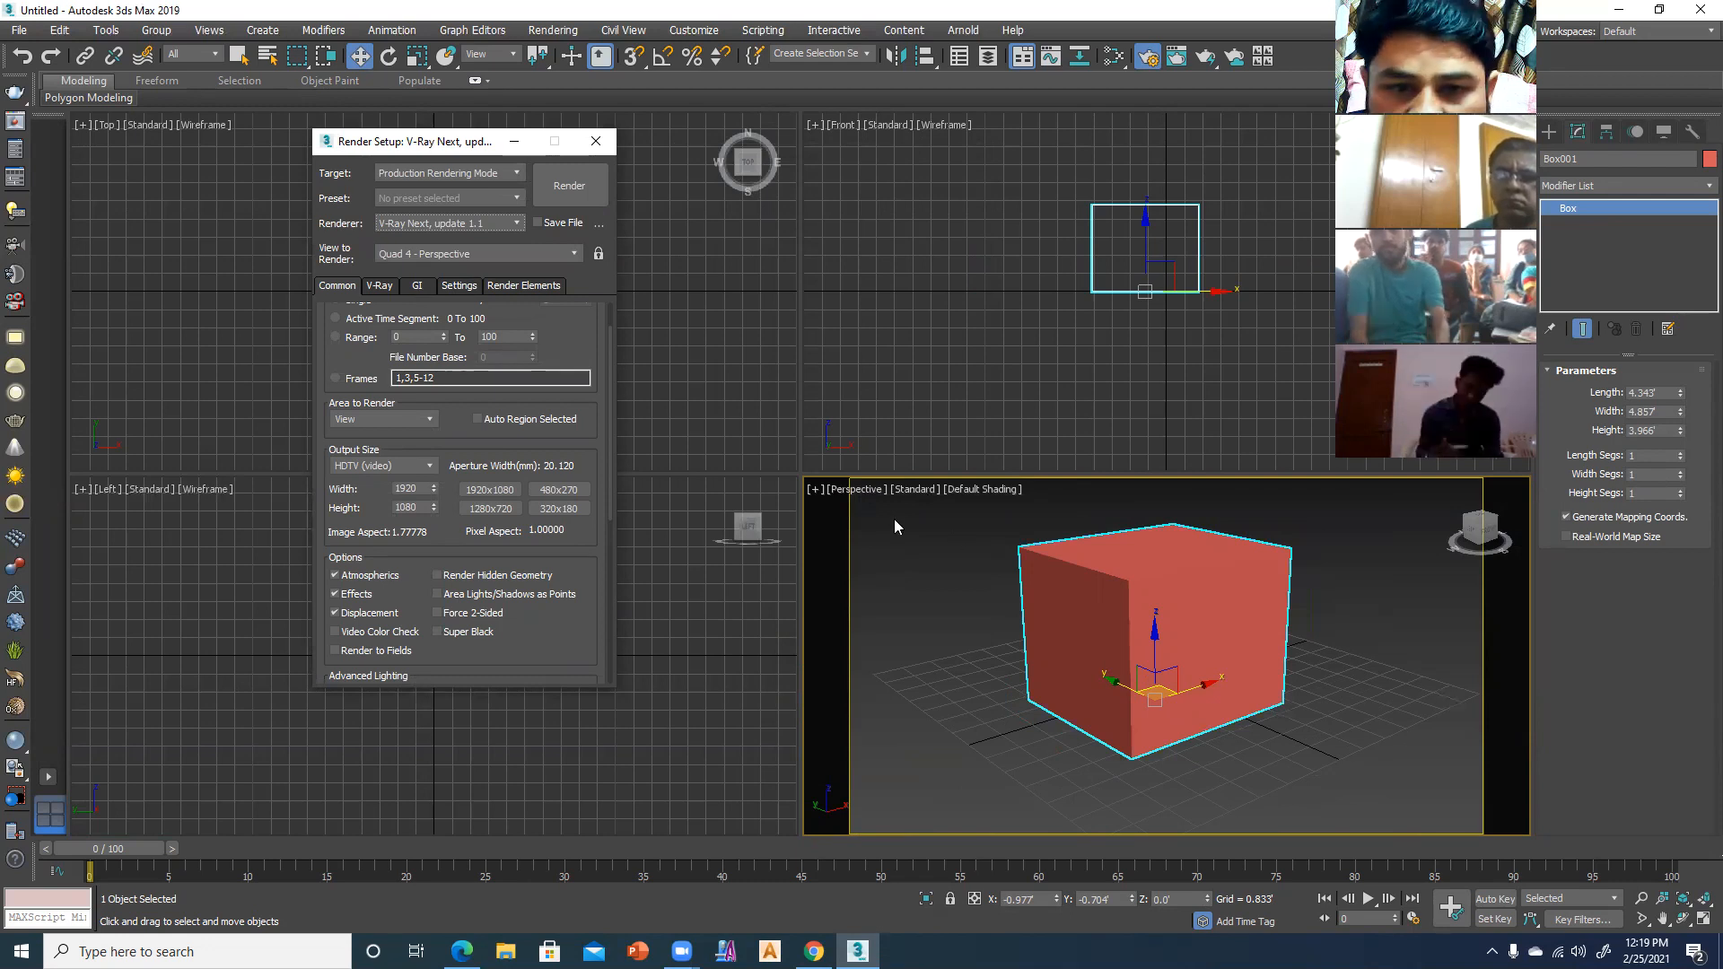
click(874, 489)
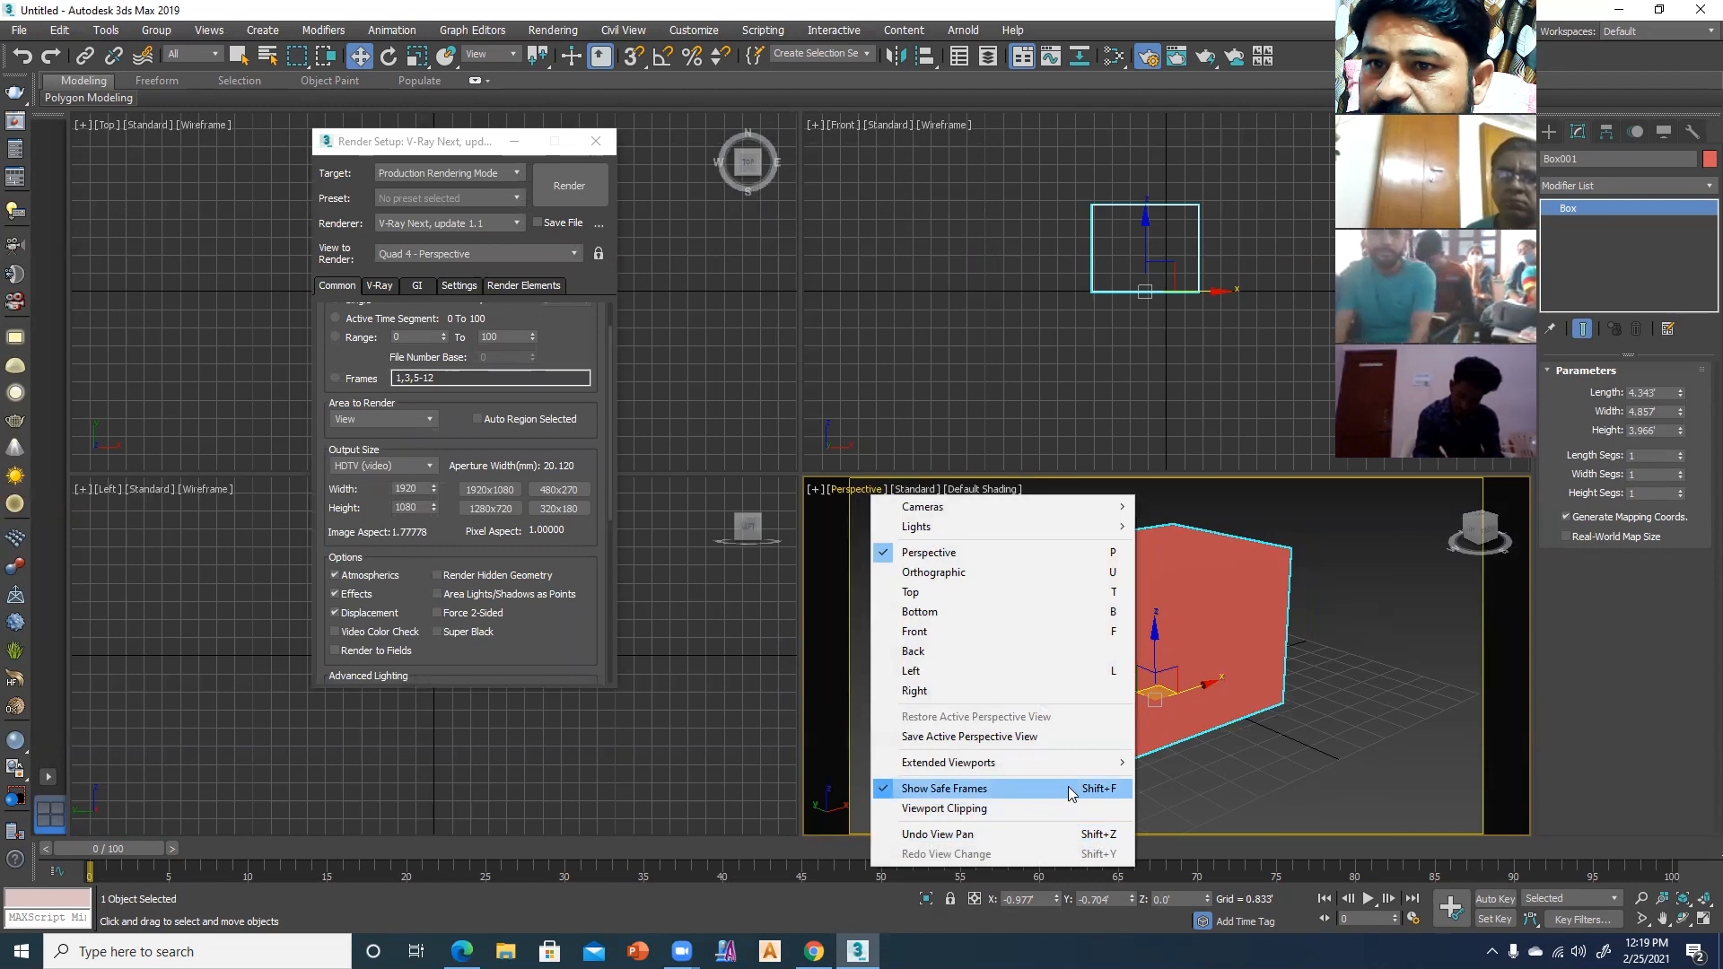
click(1413, 572)
click(1411, 566)
click(1123, 586)
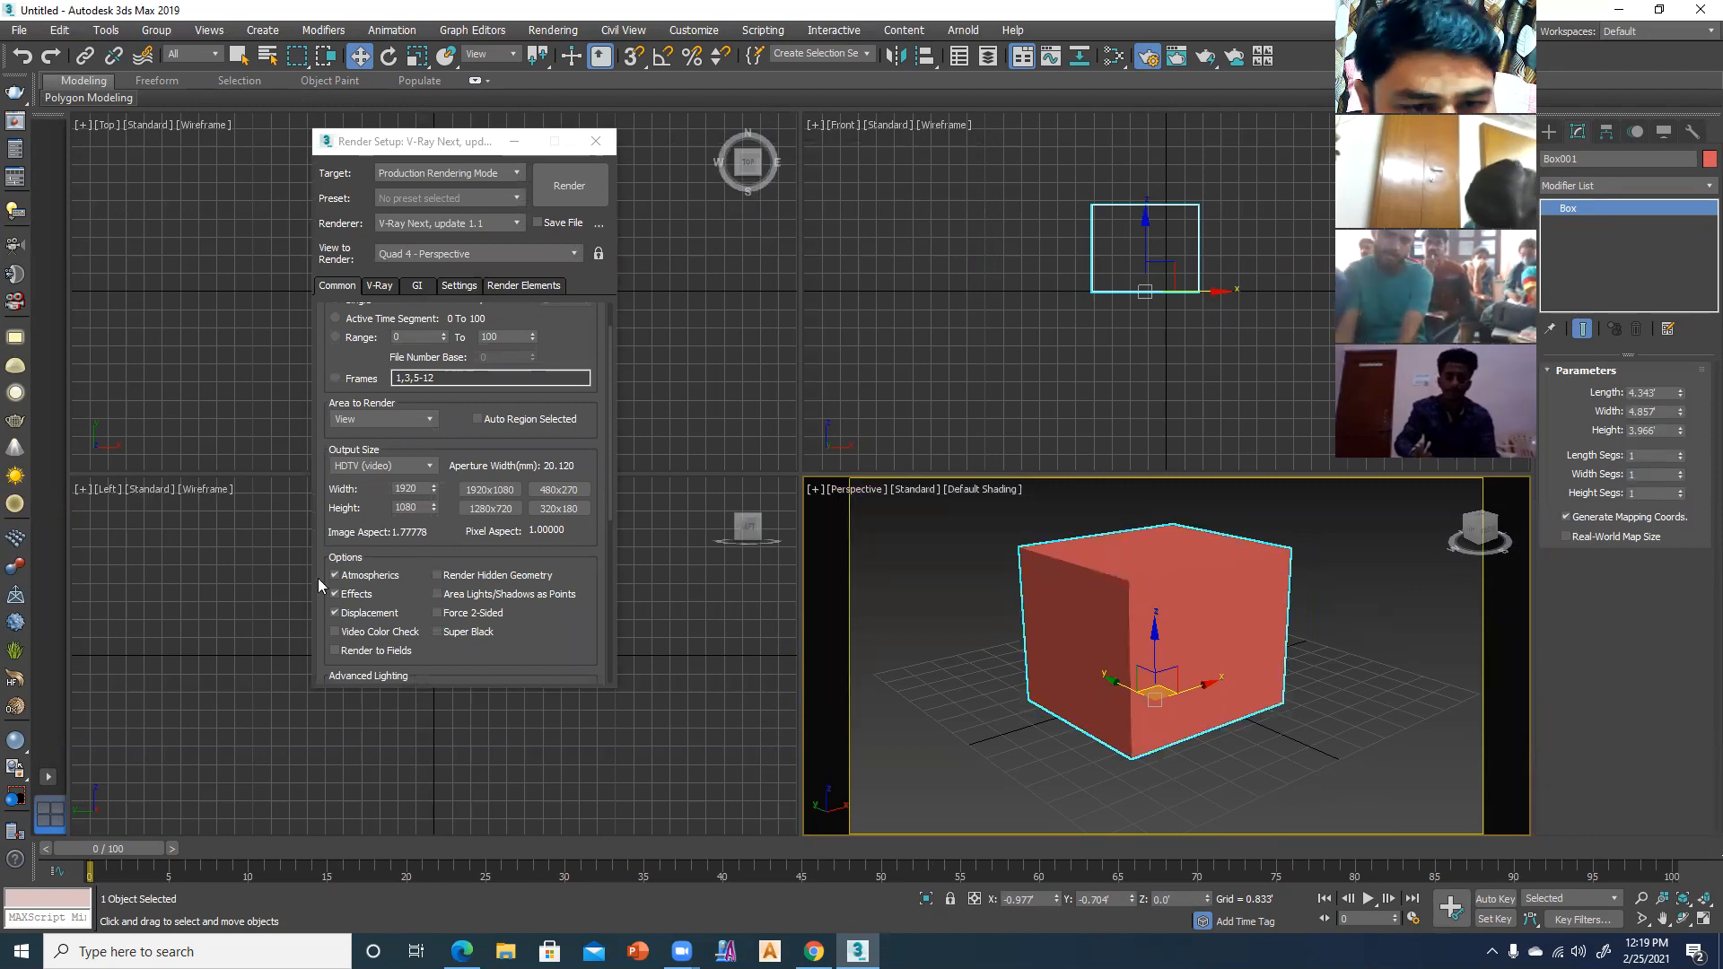
- Review the common render parameters, run a V-Ray render of the Perspective view and close the frame buffer
scroll(564, 386, down, 3)
scroll(564, 386, down, 5)
scroll(551, 443, up, 10)
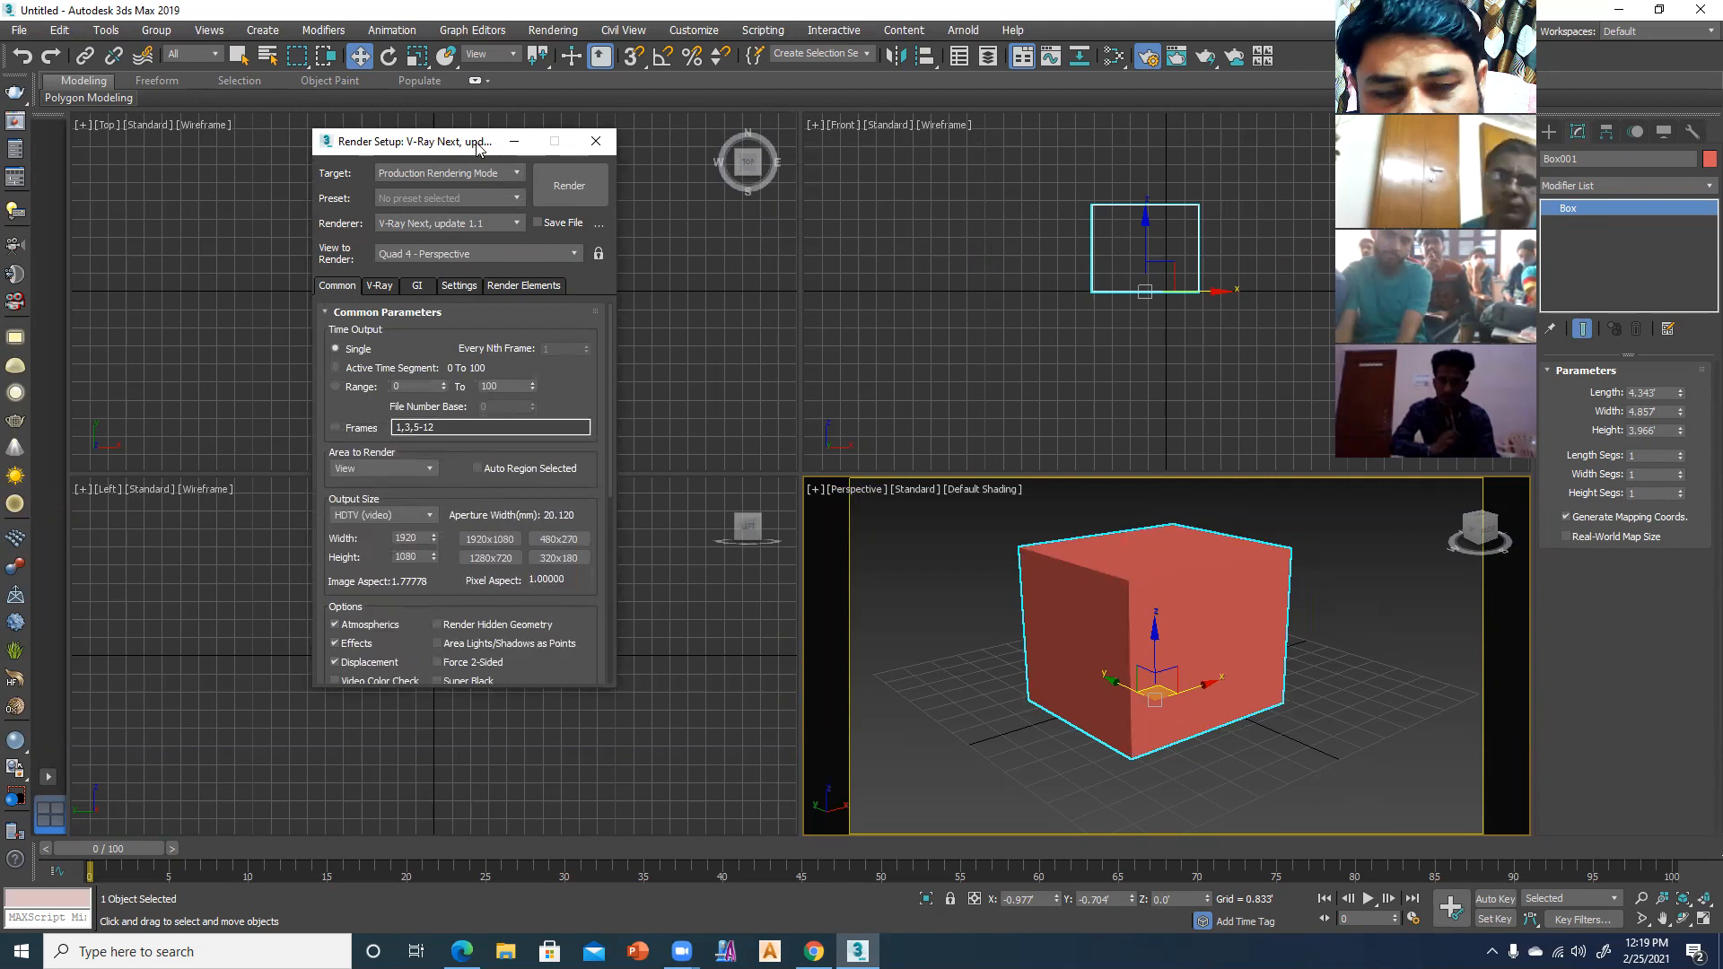
drag(472, 144, 596, 166)
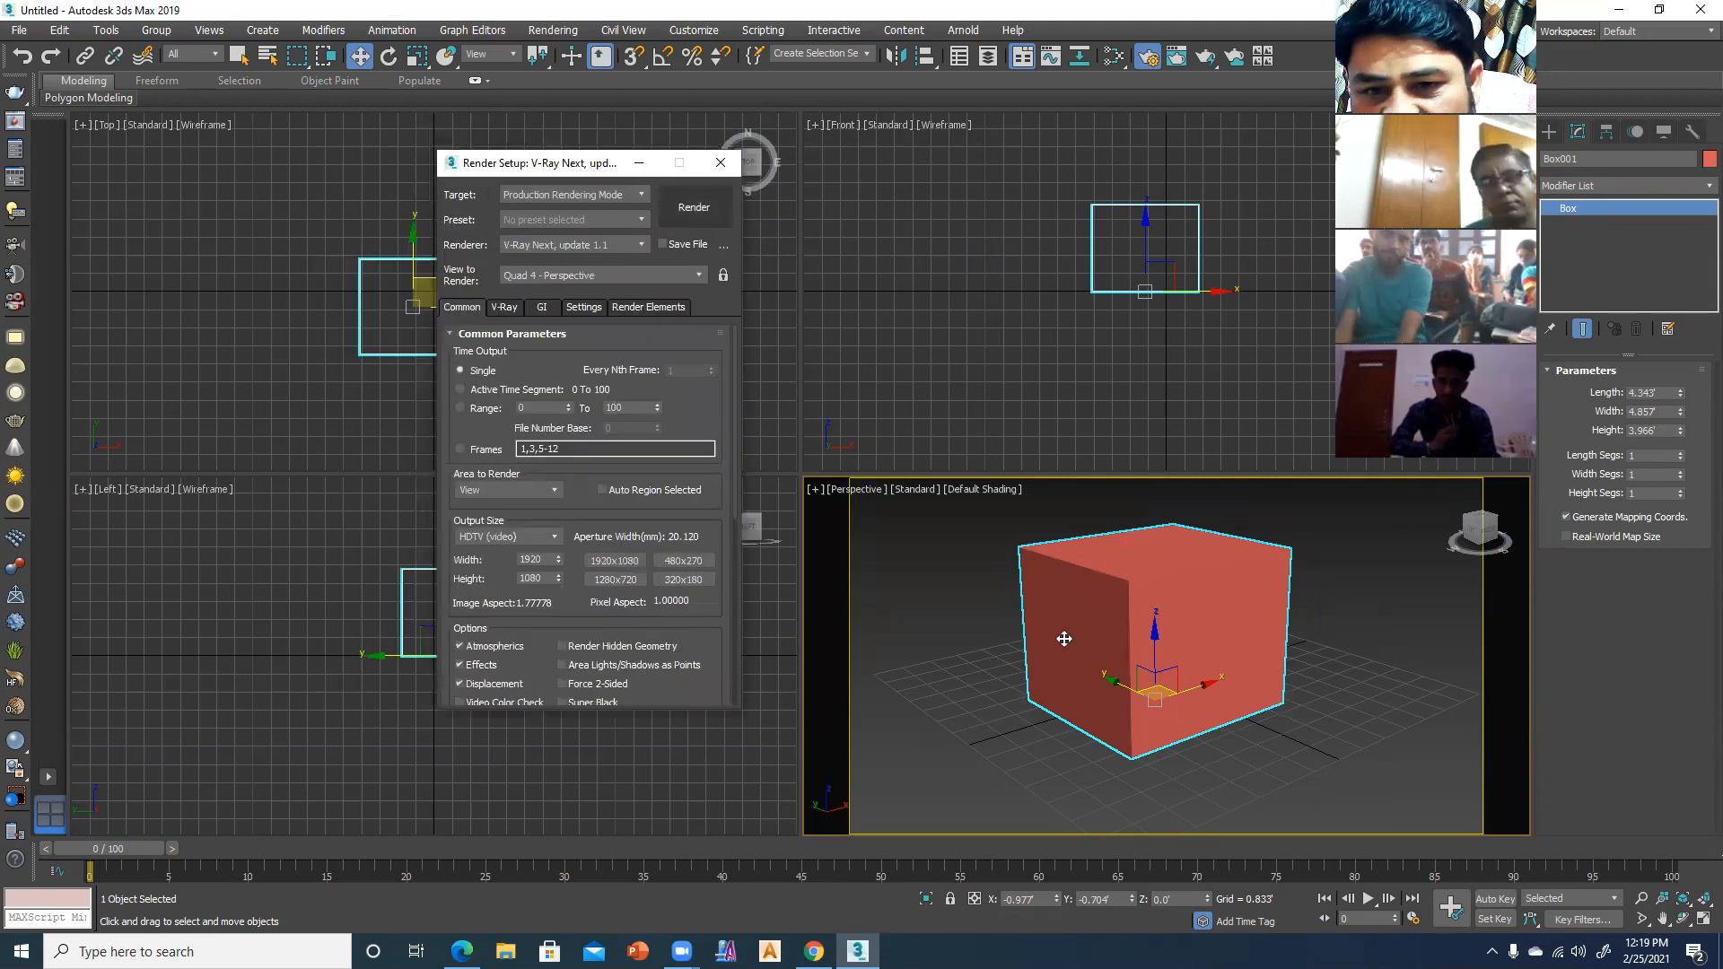
click(700, 206)
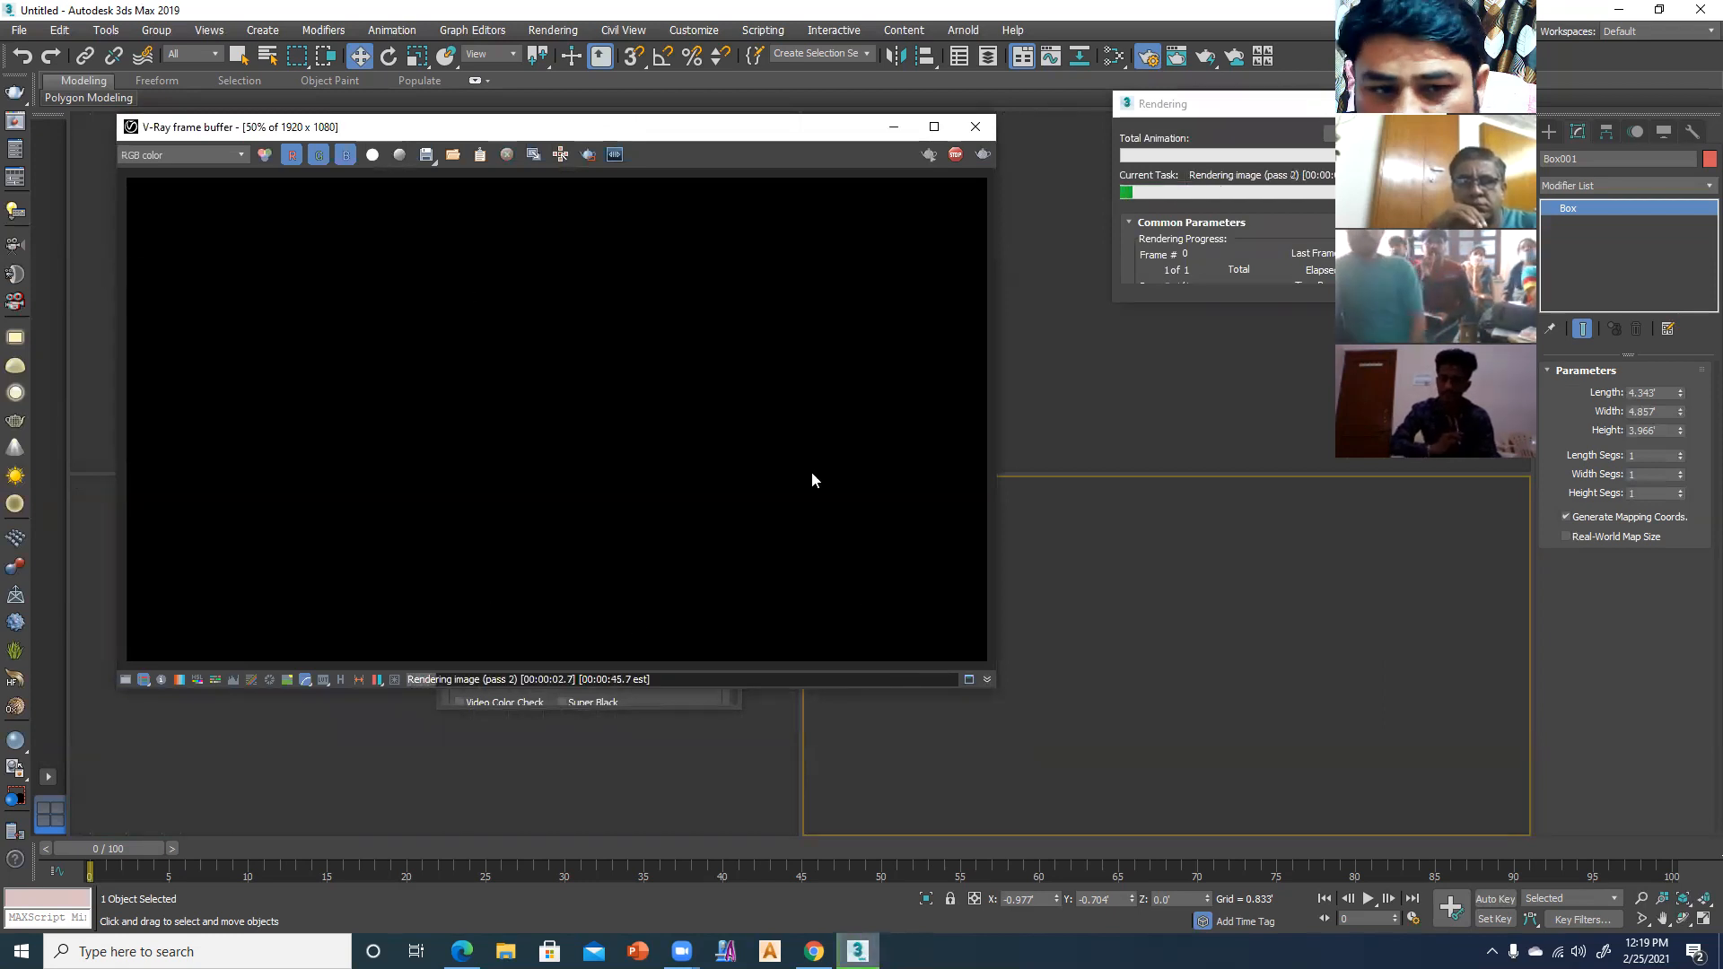
click(975, 127)
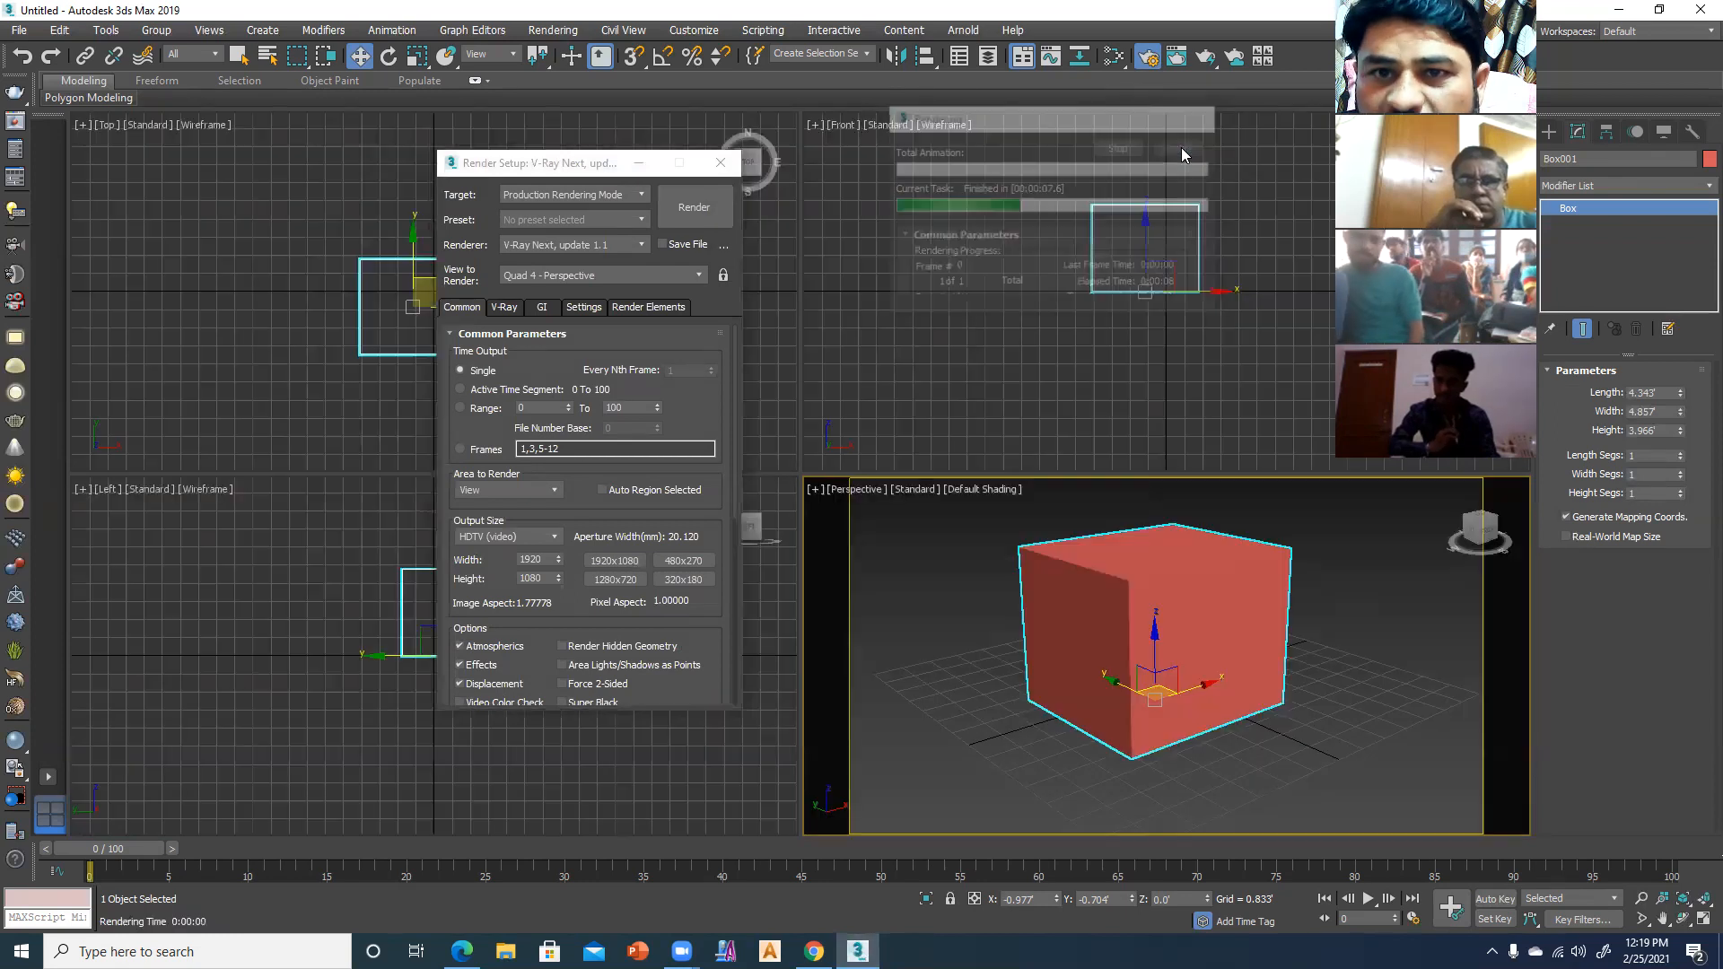
- Deselect and reselect the box, and open the Slate Material Editor
click(1019, 756)
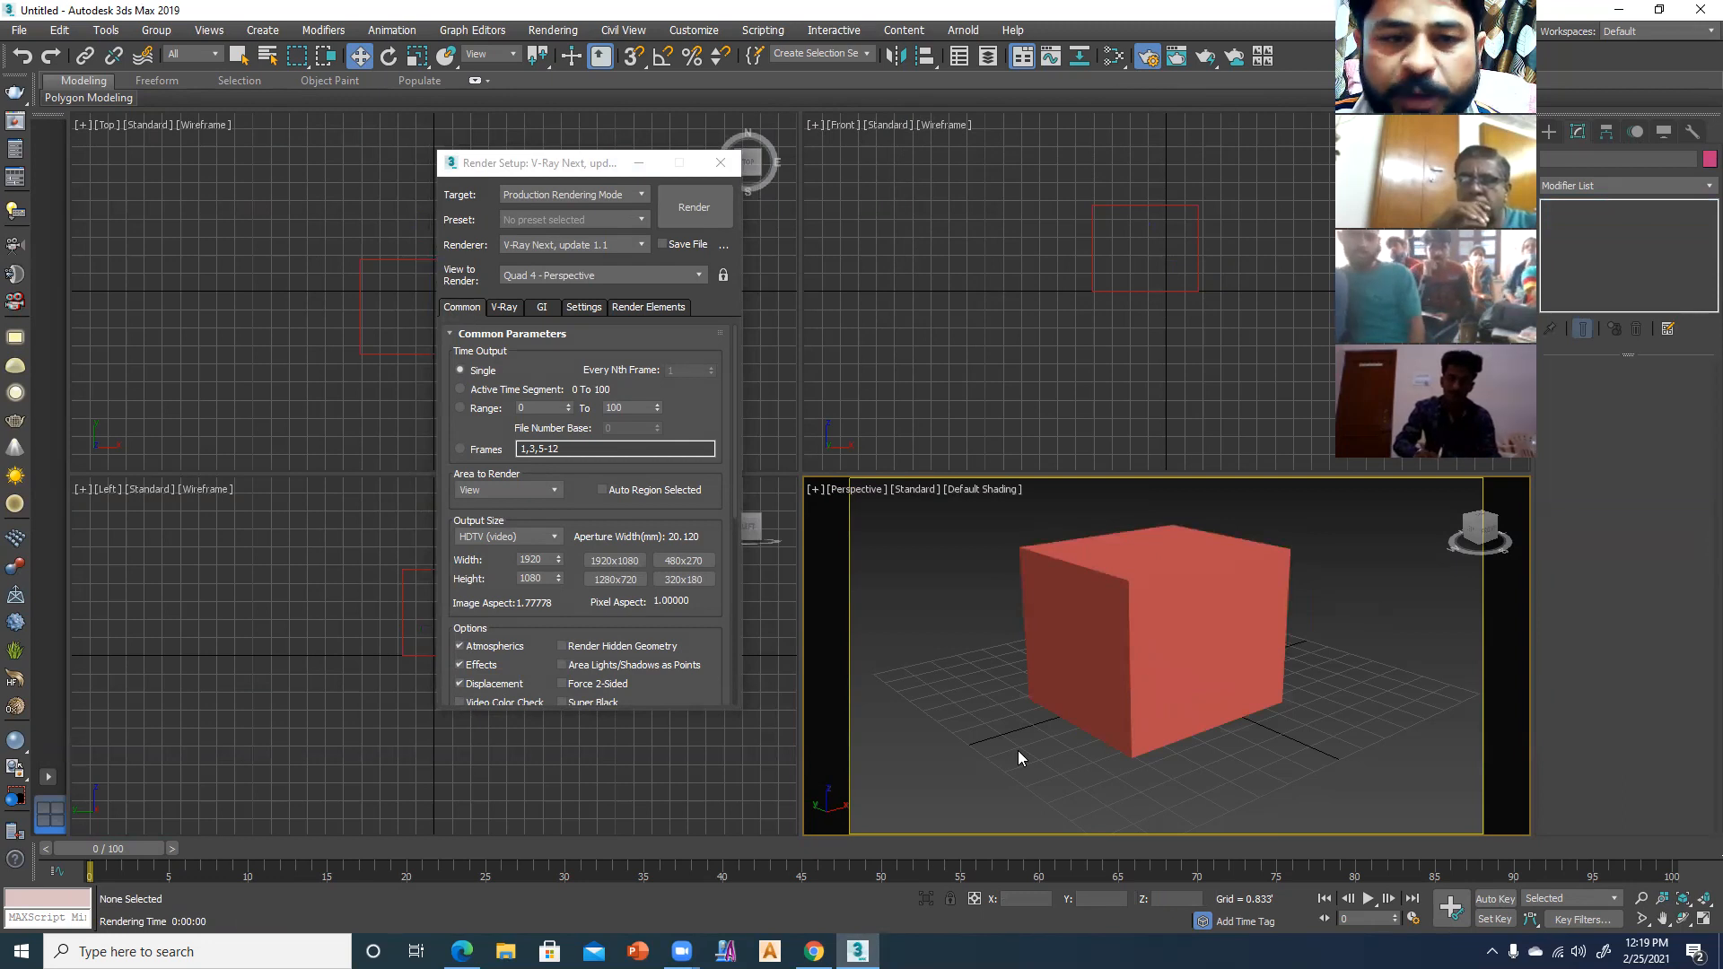
click(1068, 691)
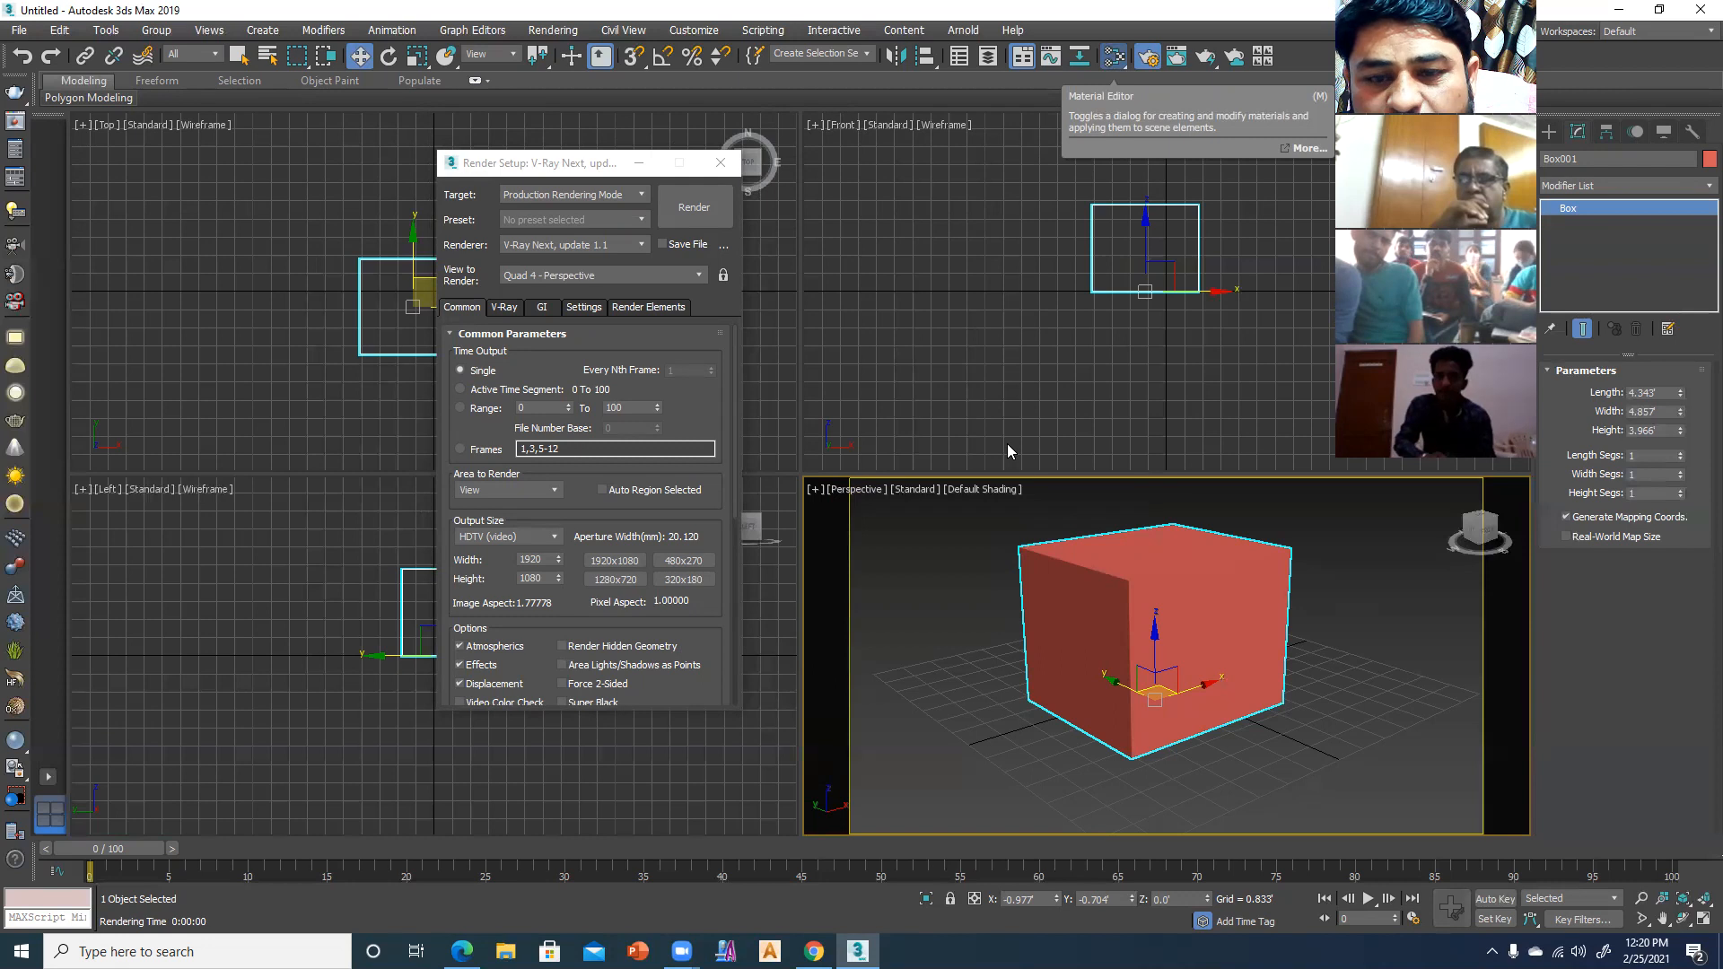
key(m)
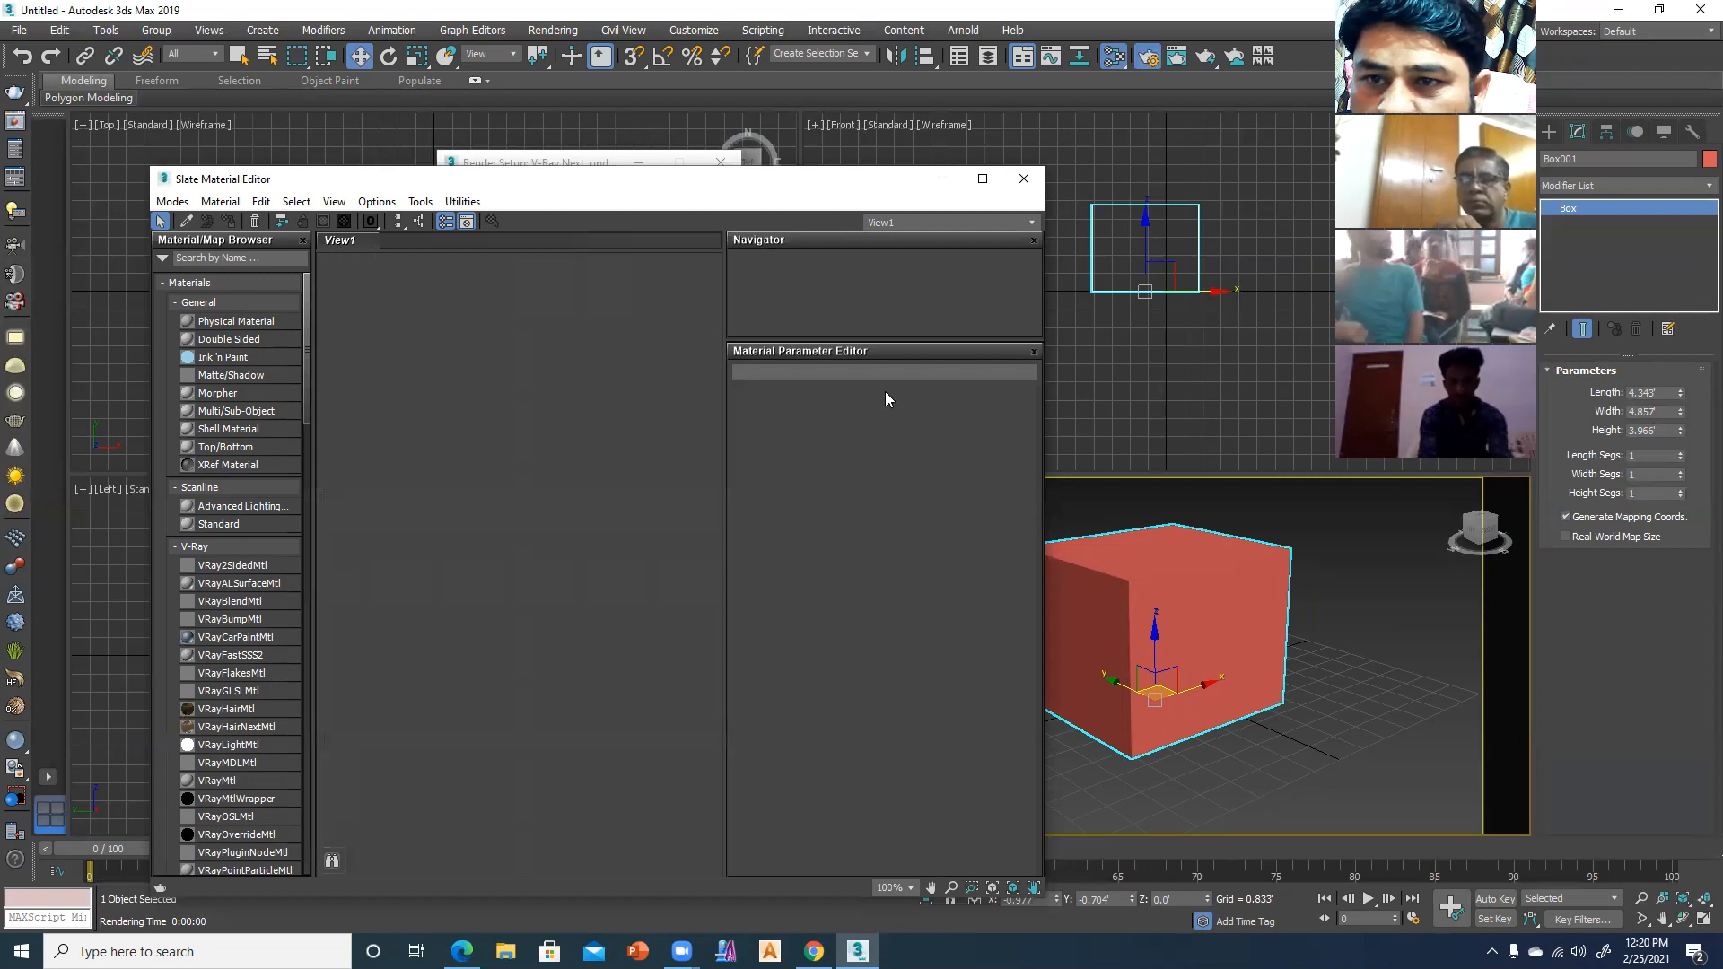
drag(634, 191, 707, 189)
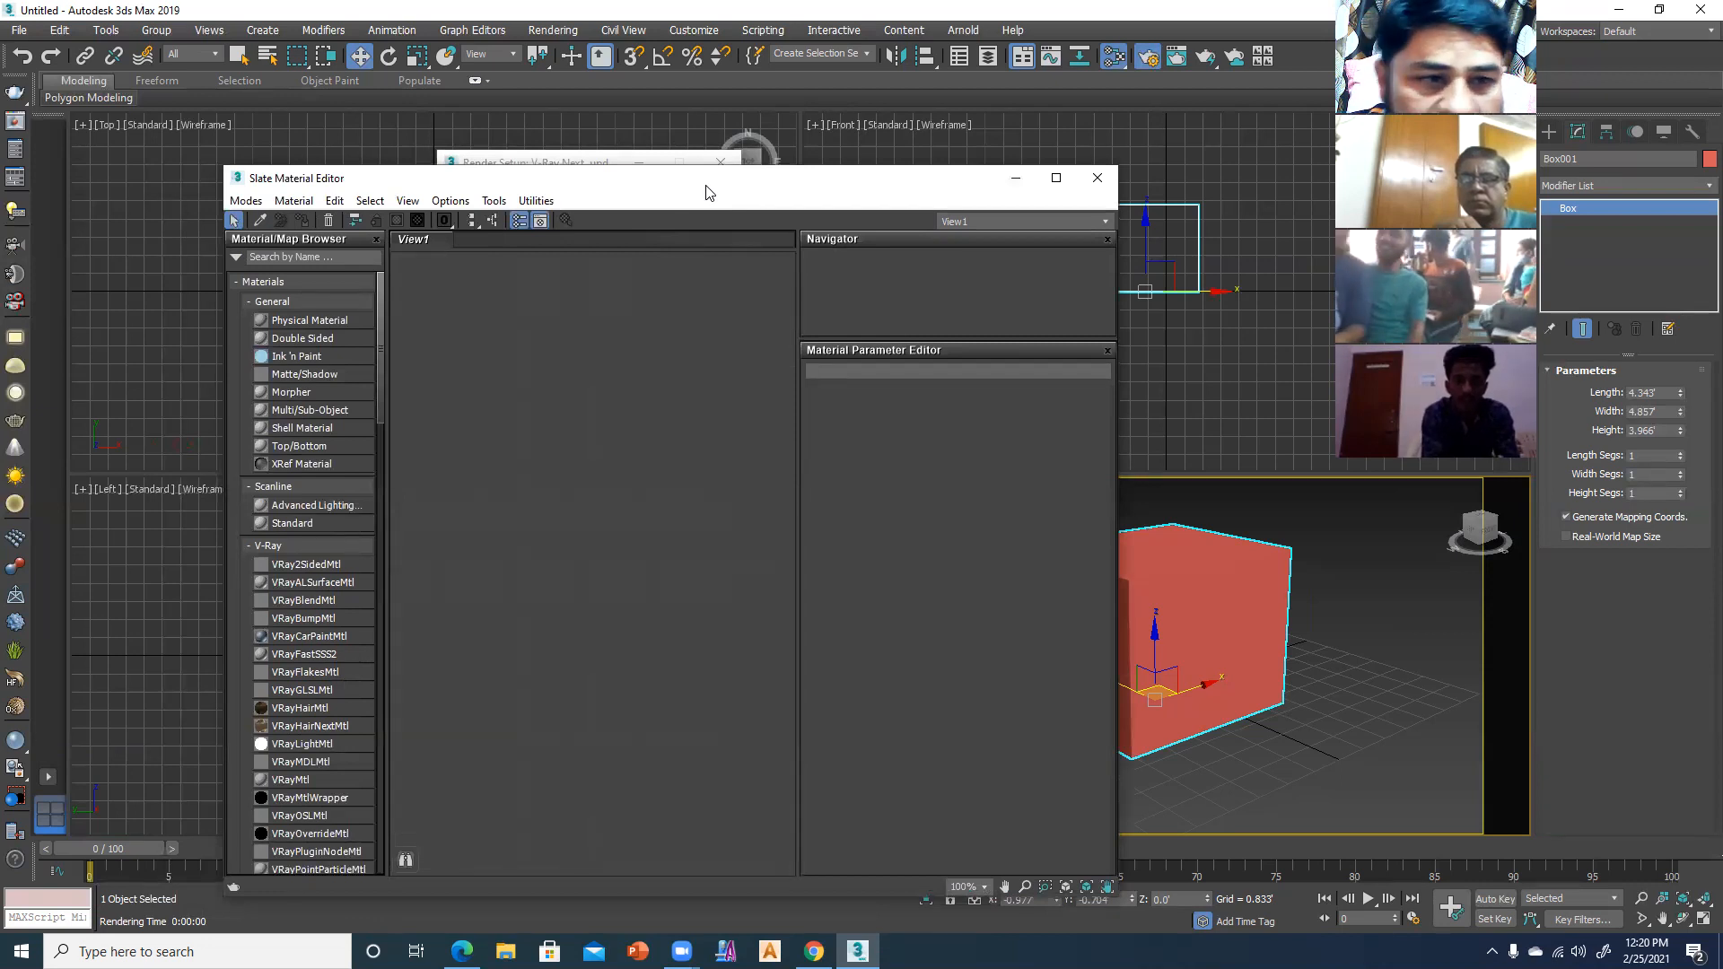
drag(404, 185, 422, 183)
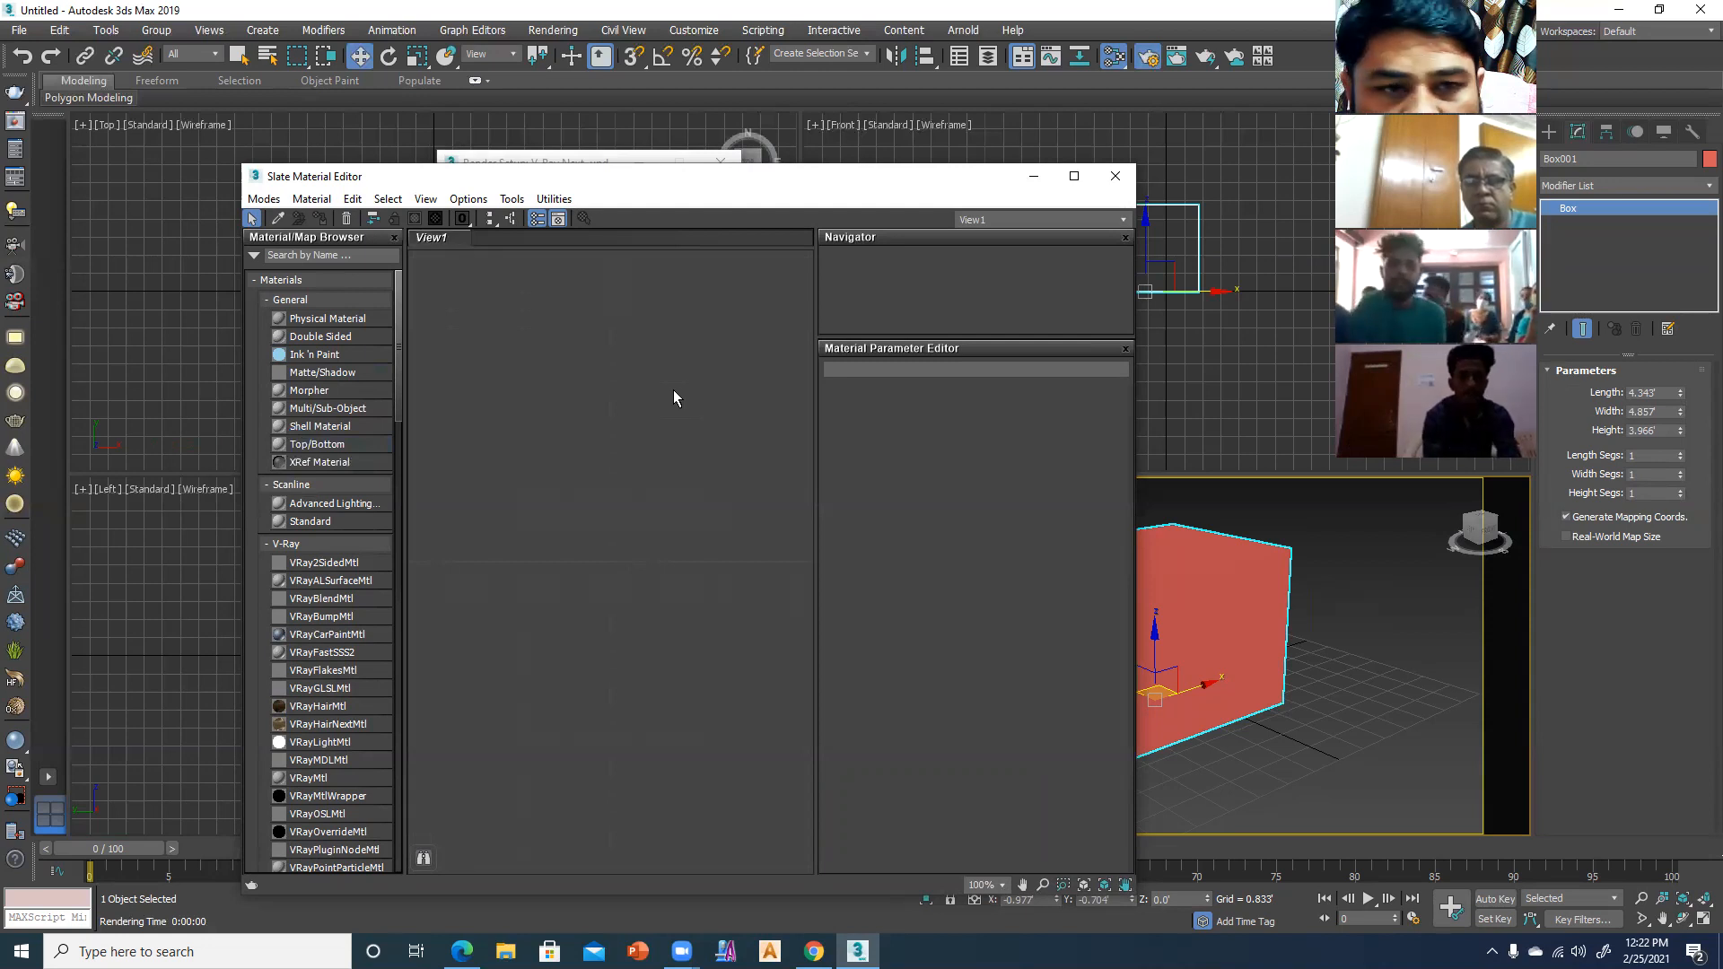
- Close Render Setup, then close, reopen and reposition the Slate Material Editor
click(596, 159)
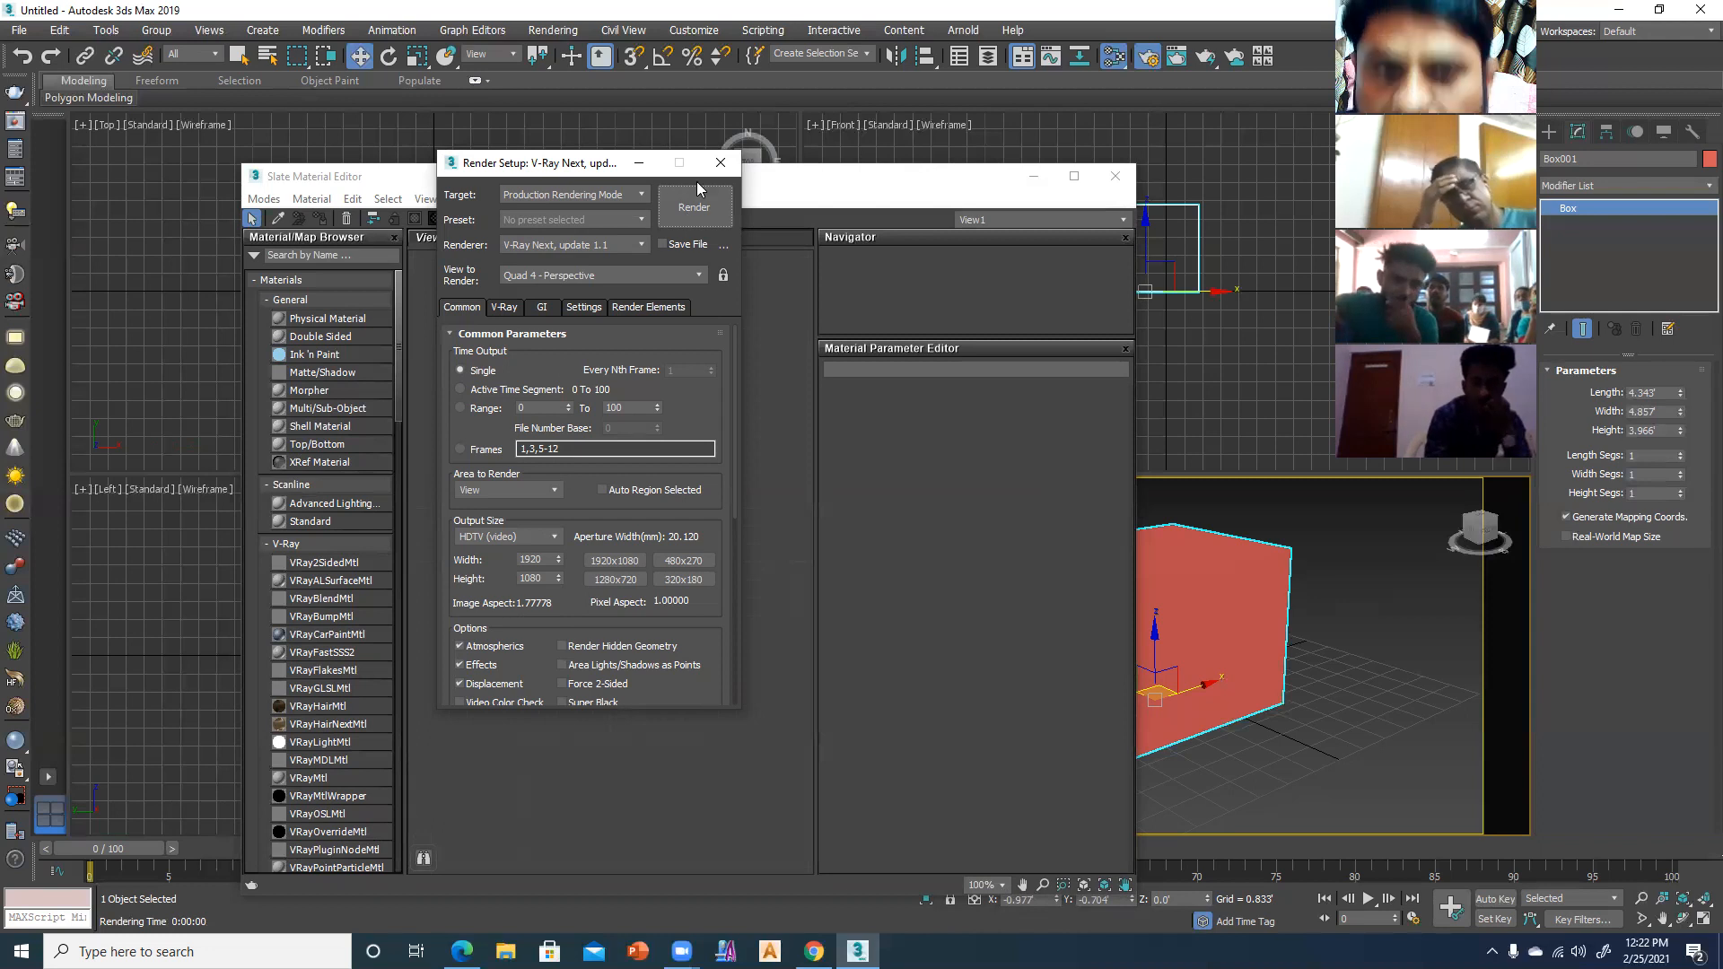
click(719, 166)
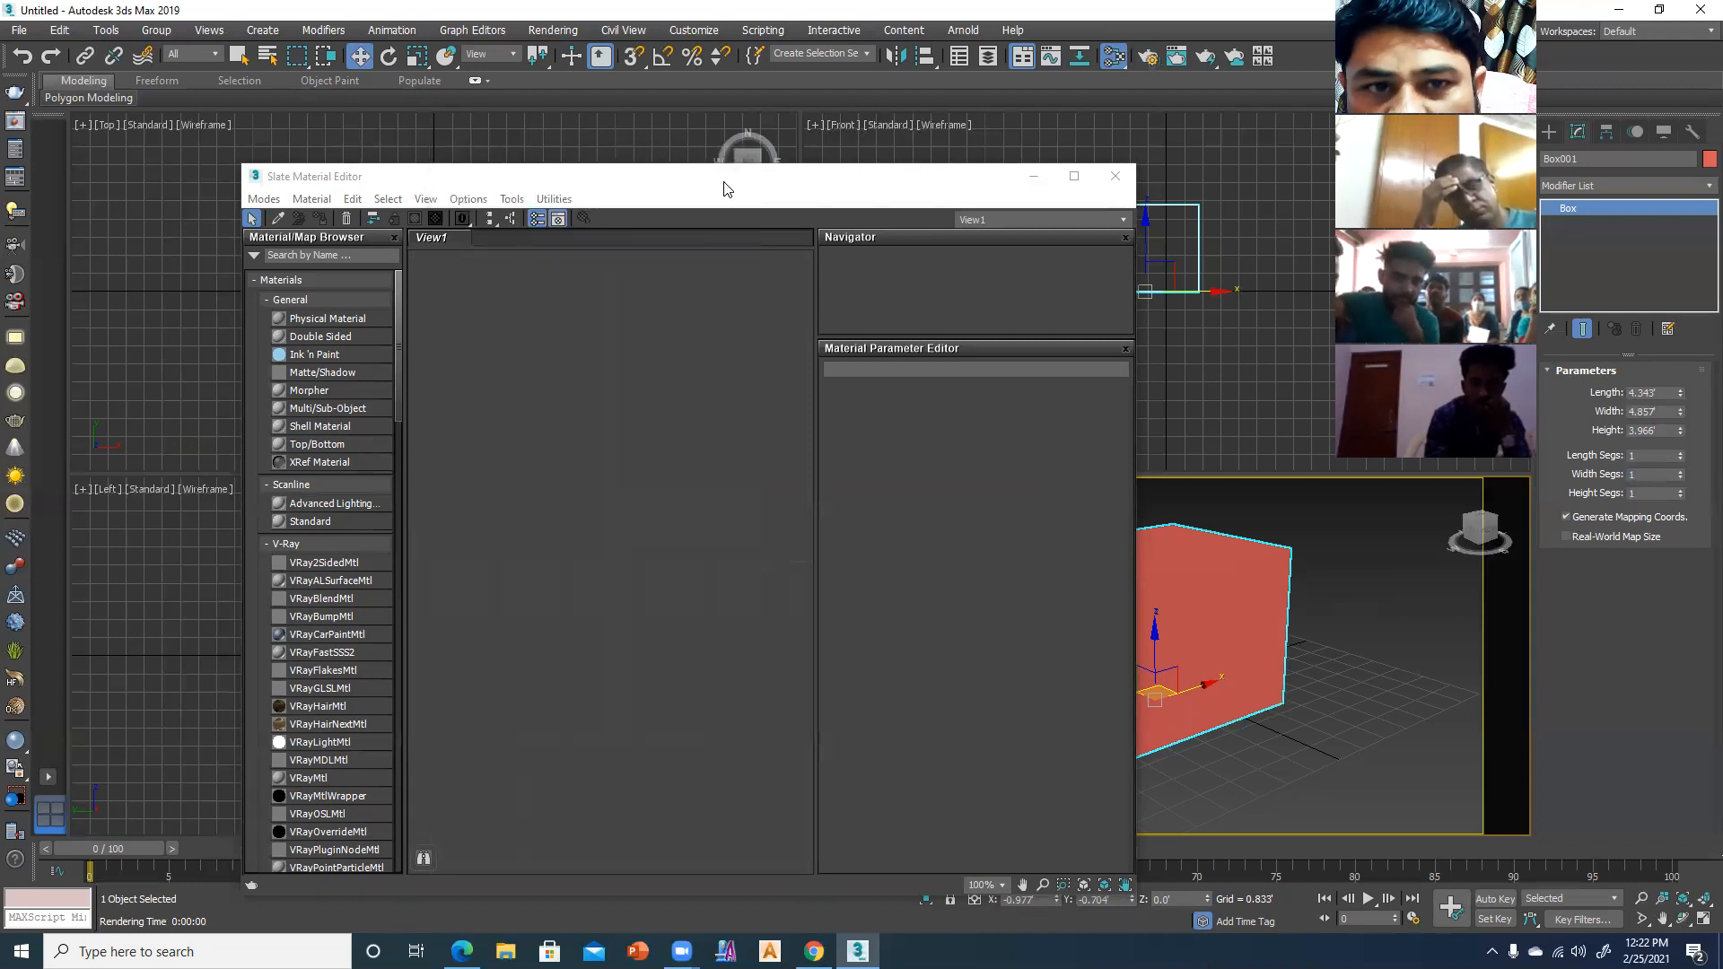
drag(739, 184, 762, 185)
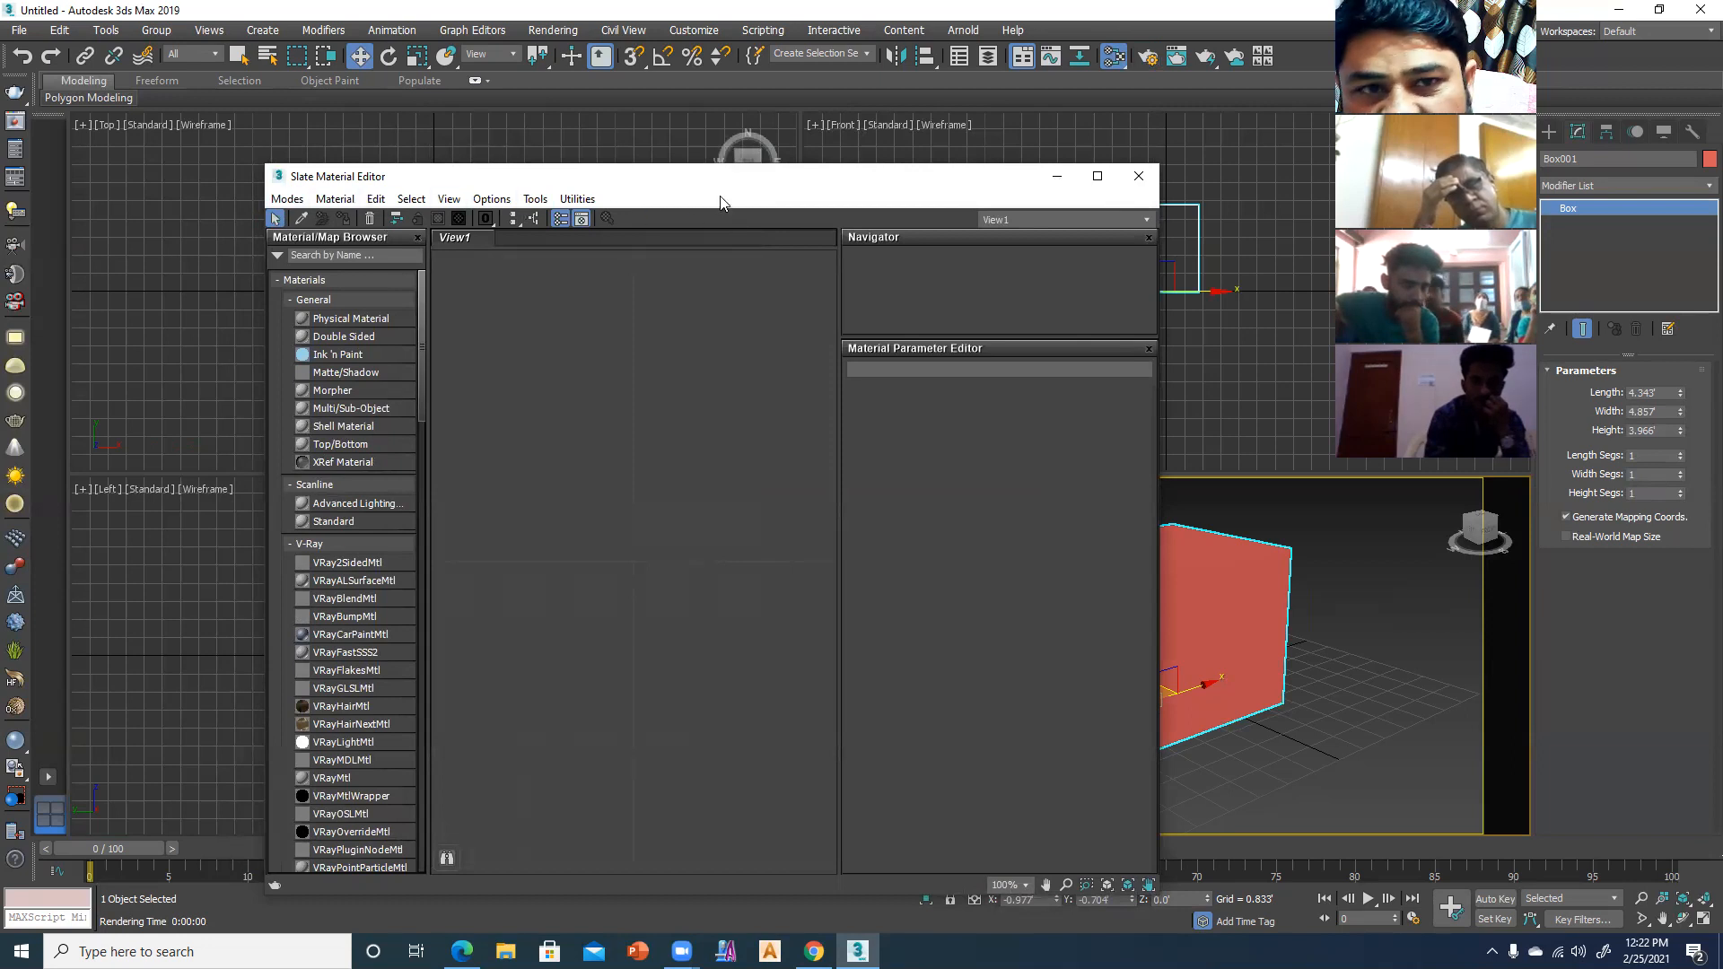
key(m)
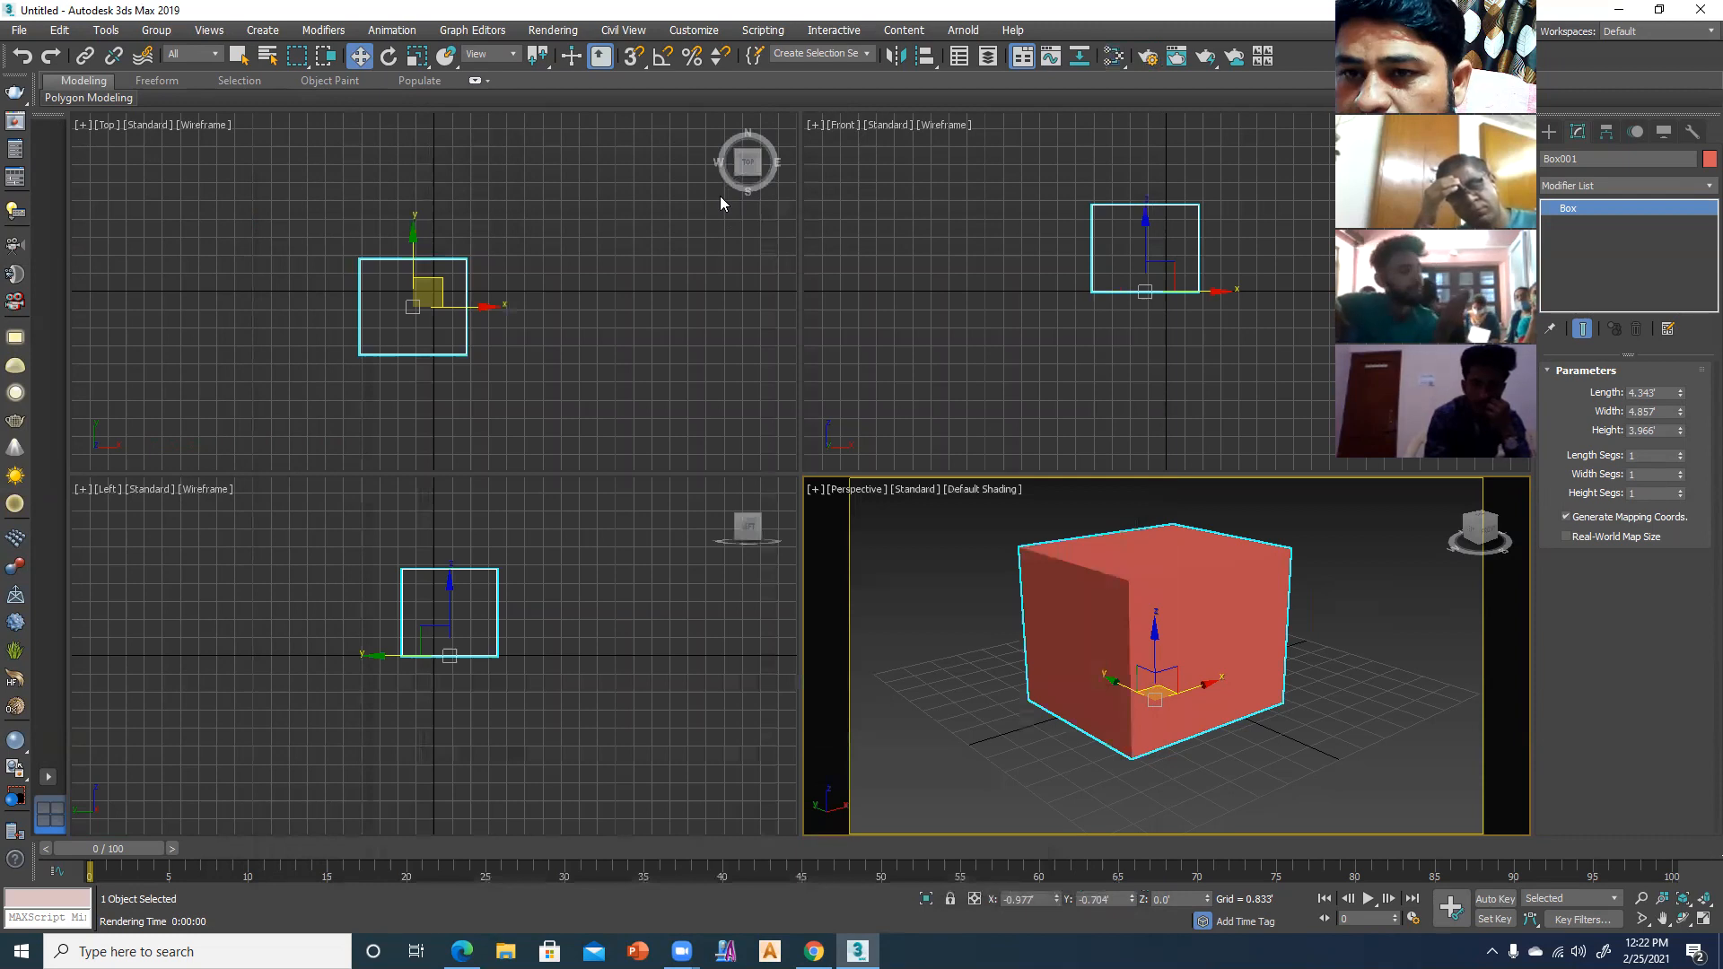
key(m)
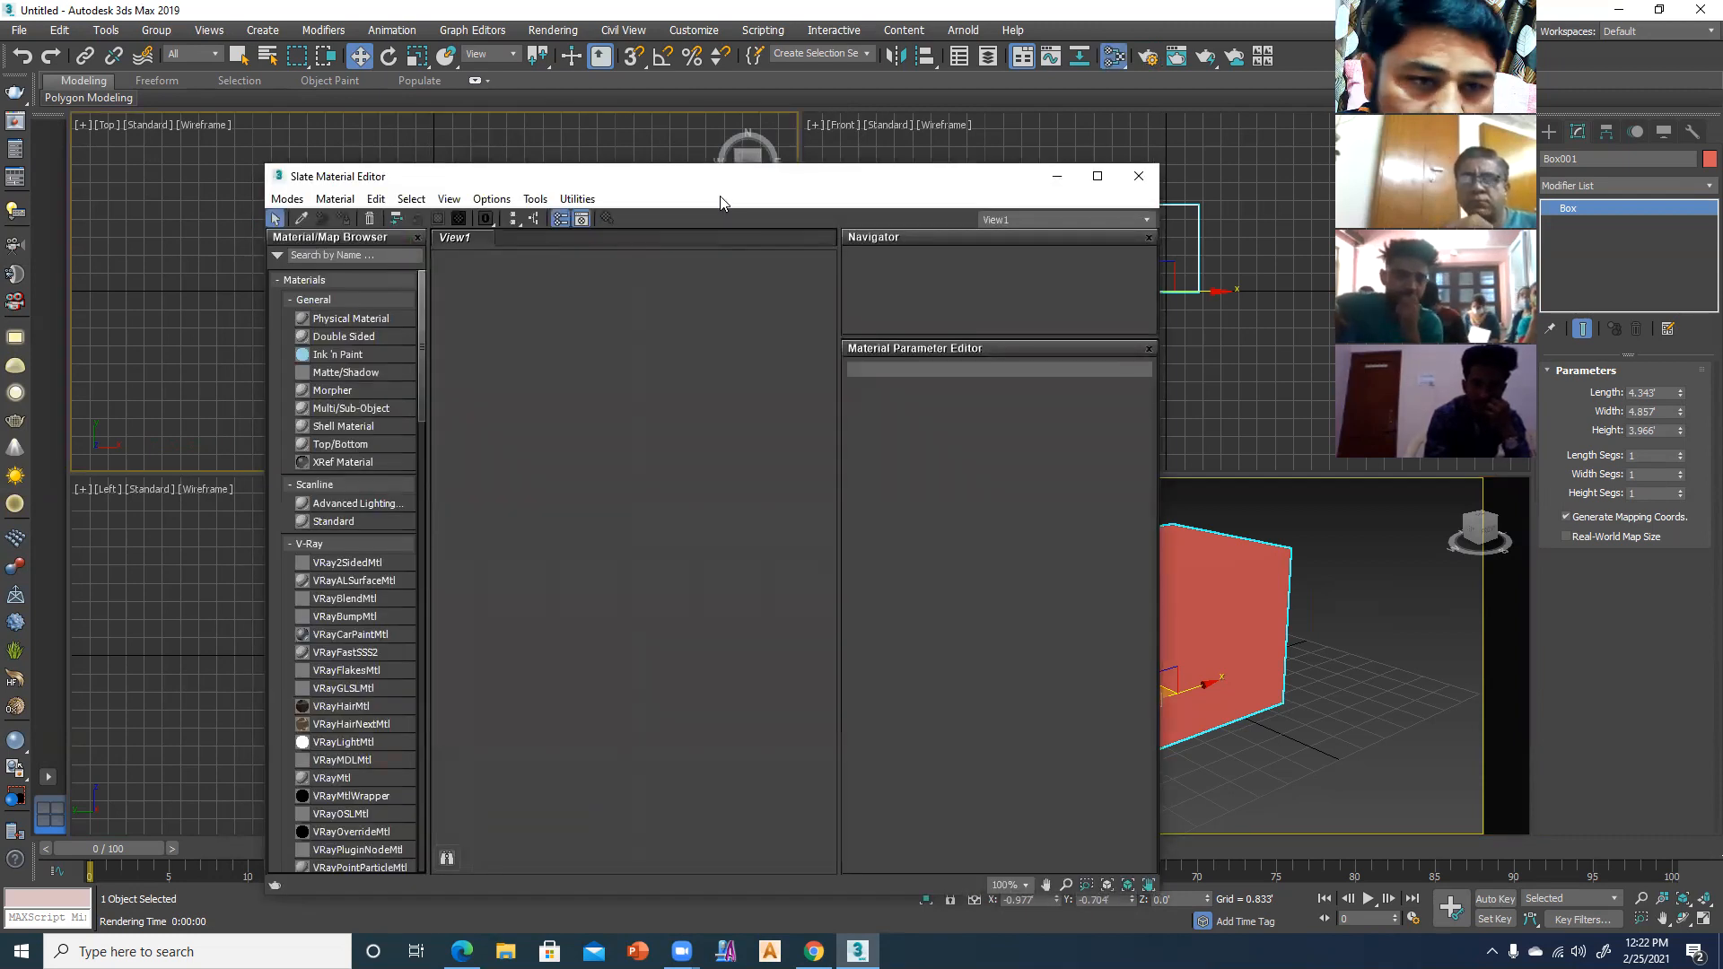
drag(692, 181, 786, 154)
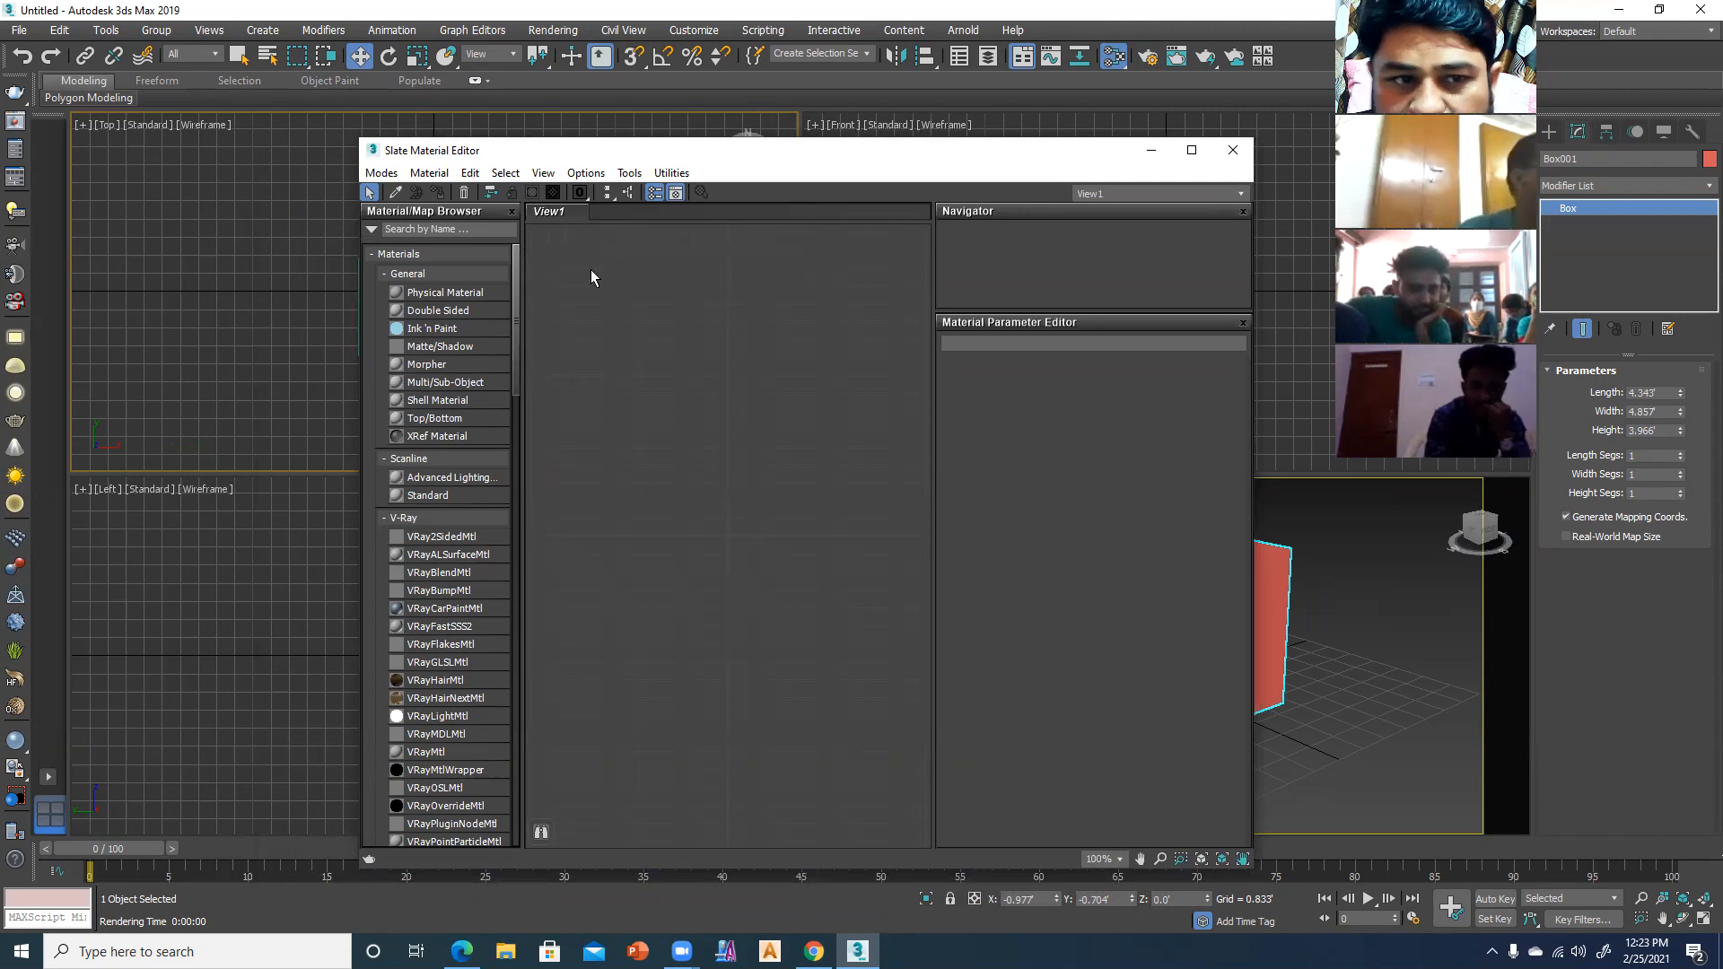
- Collapse the Materials and General maps groups and look through the V-Ray maps in the Material/Map Browser
click(372, 254)
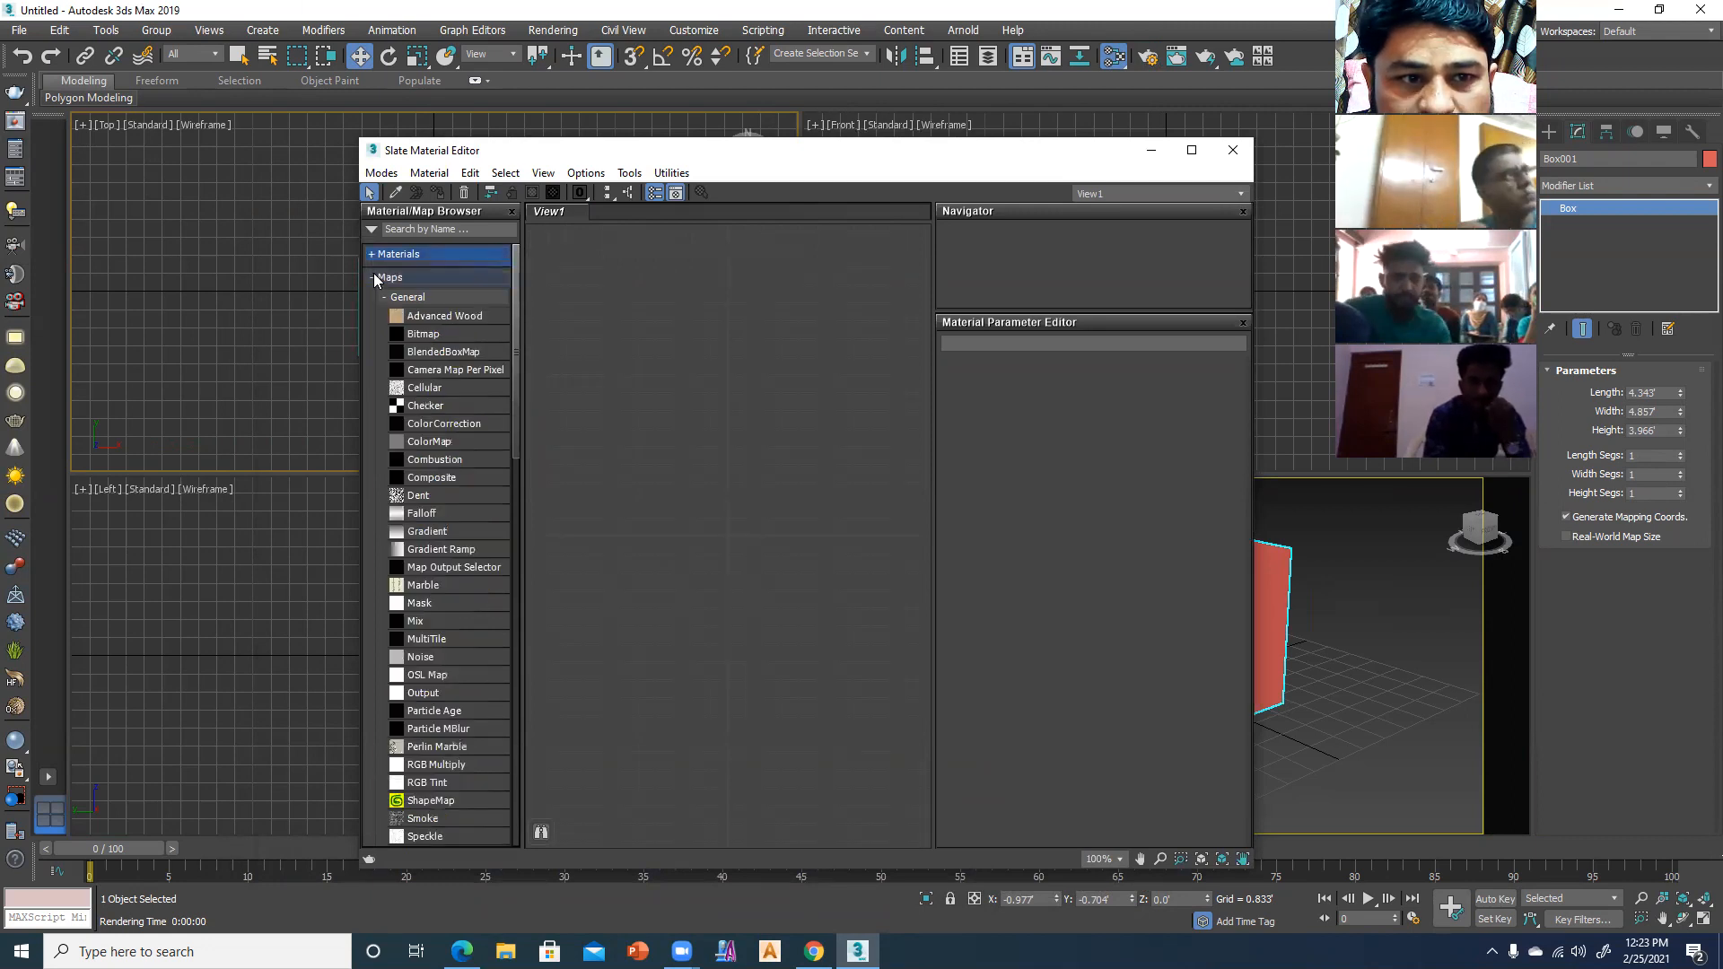
click(373, 278)
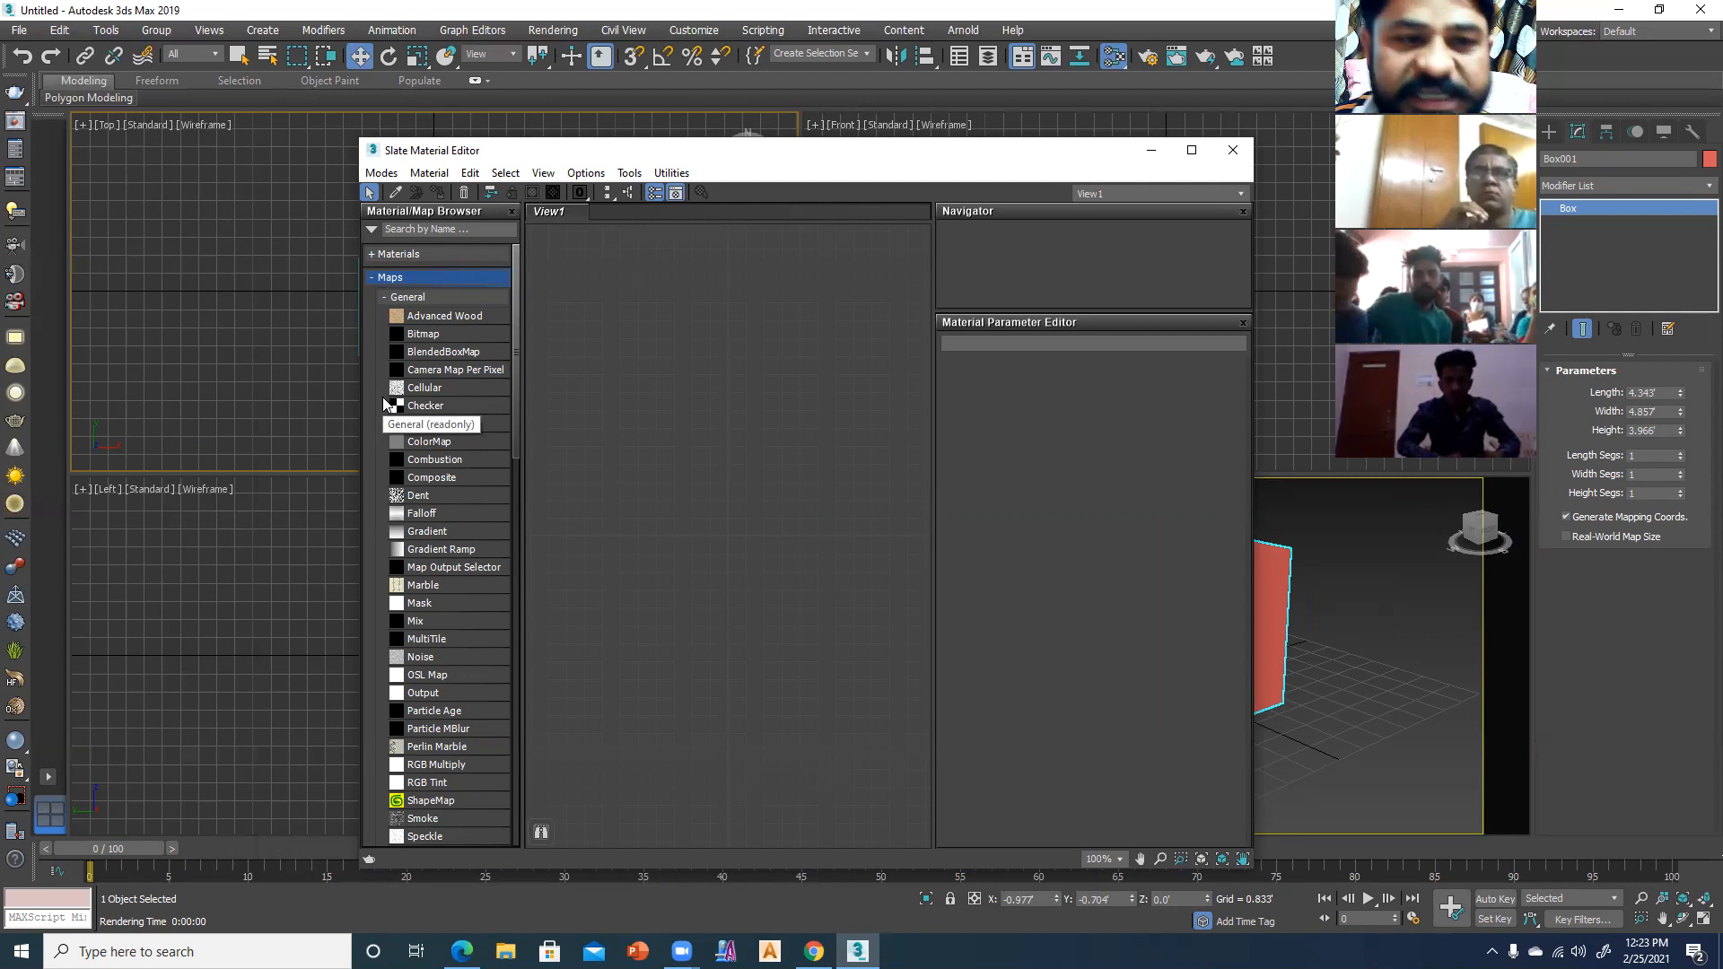
click(425, 339)
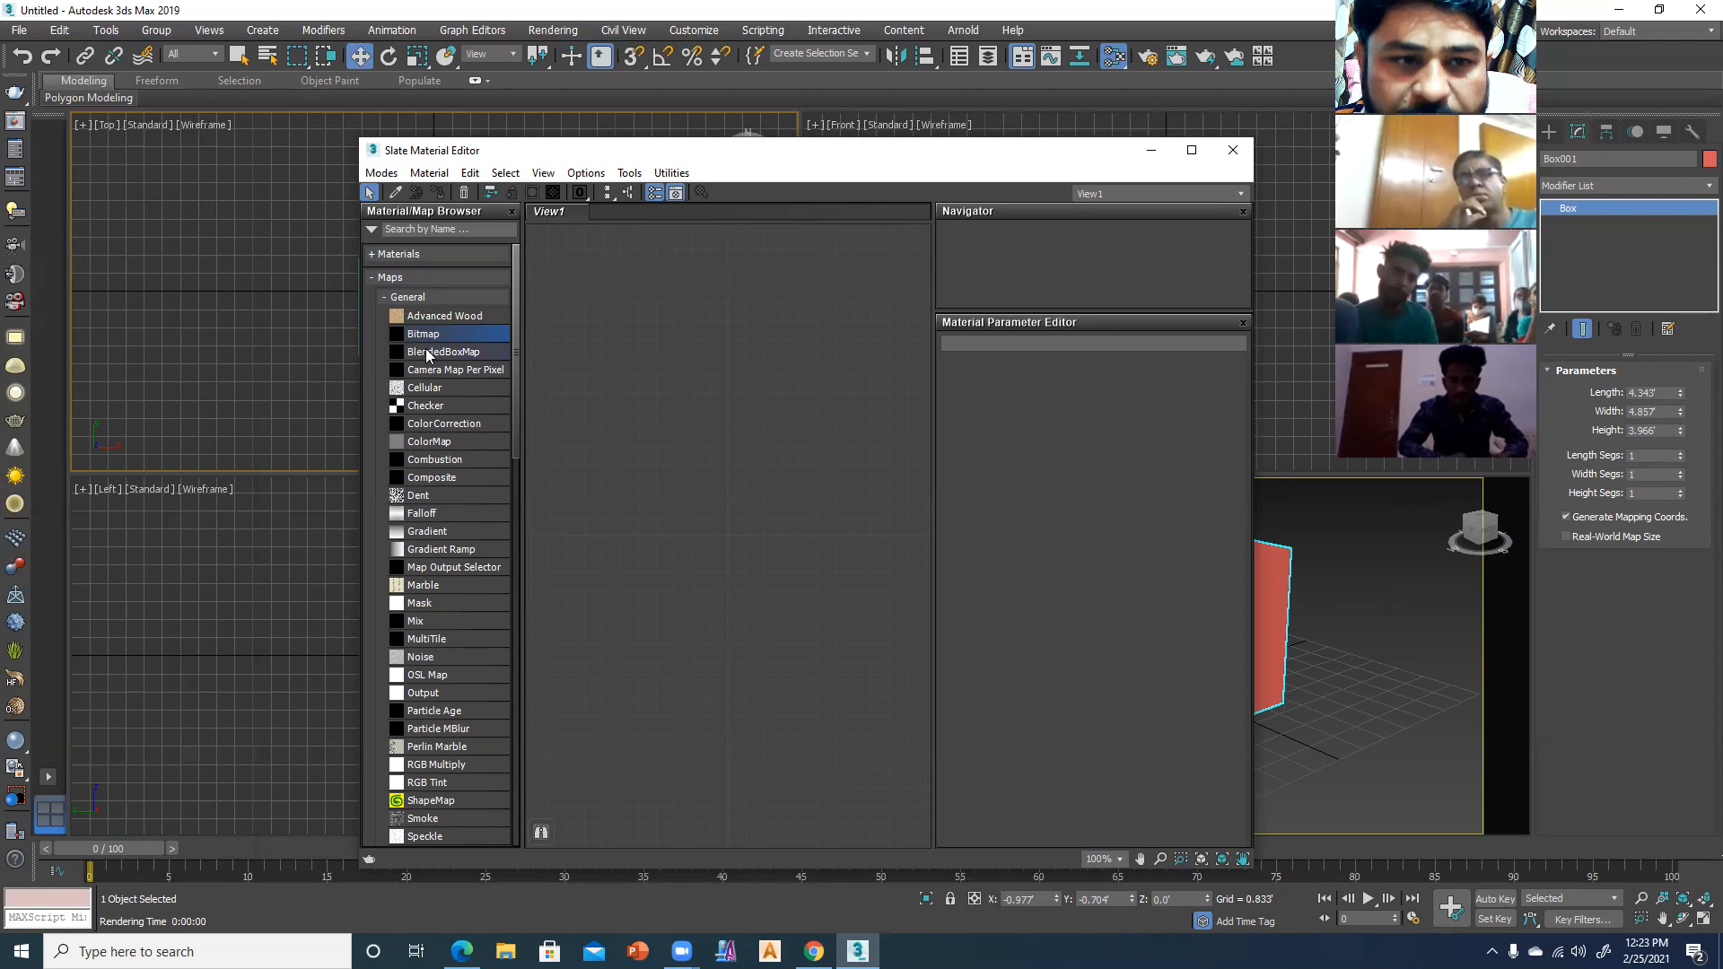
click(386, 298)
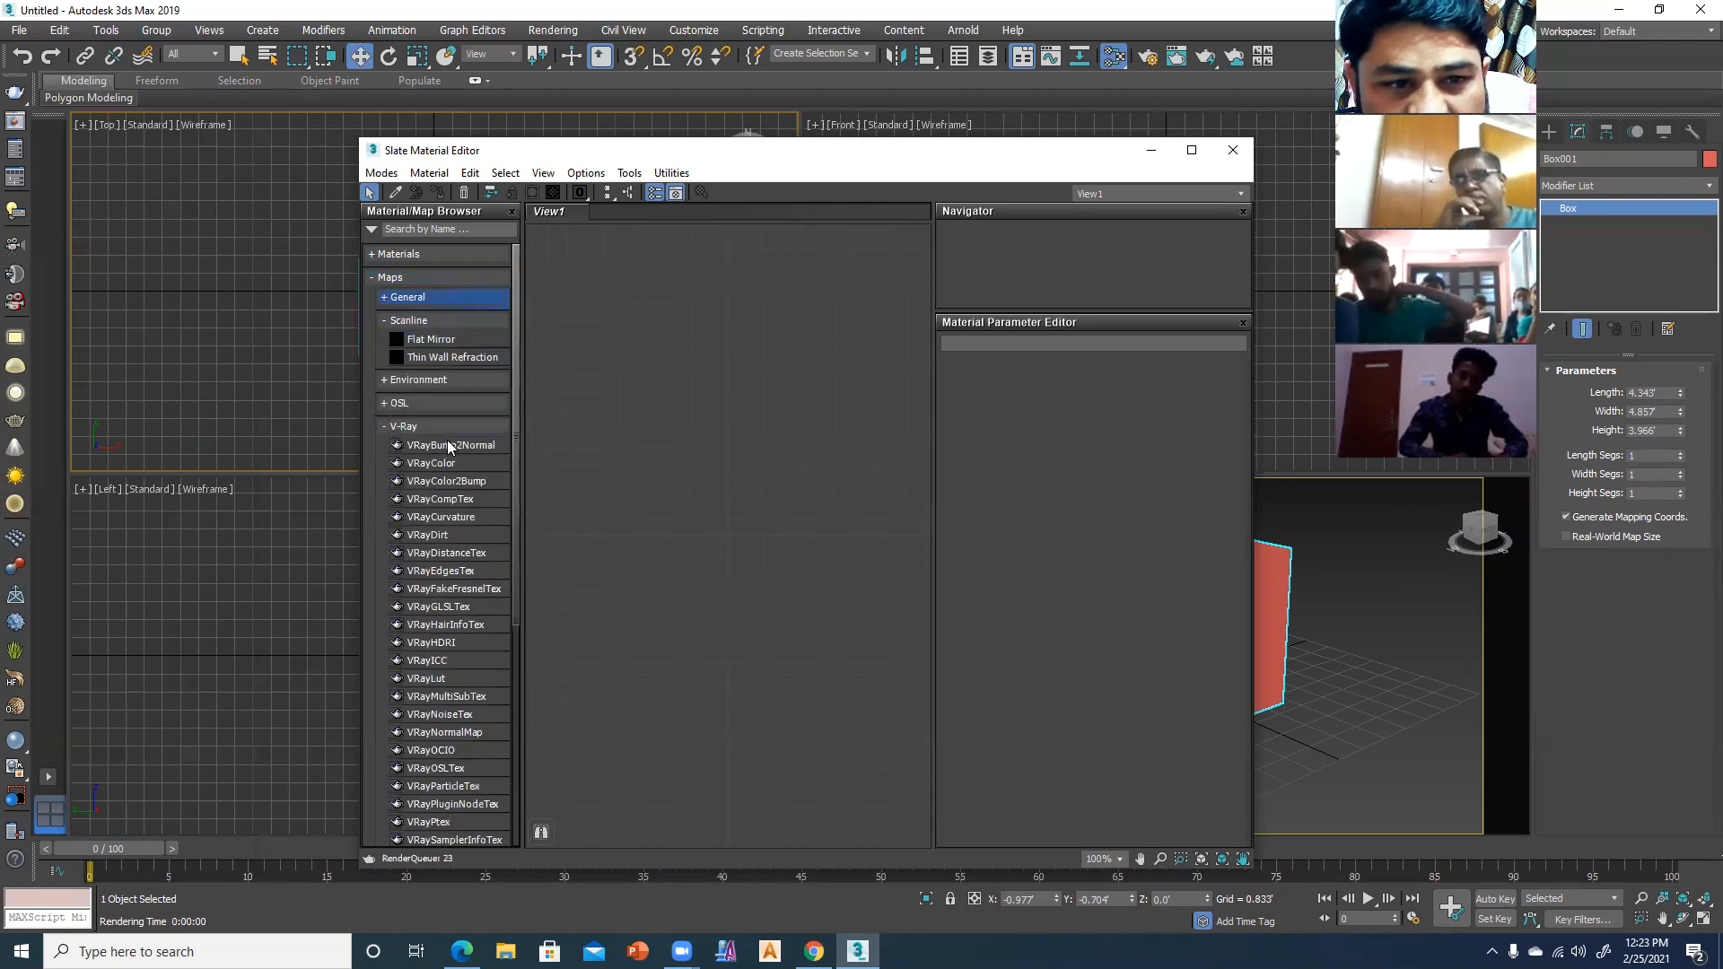
scroll(451, 592, down, 3)
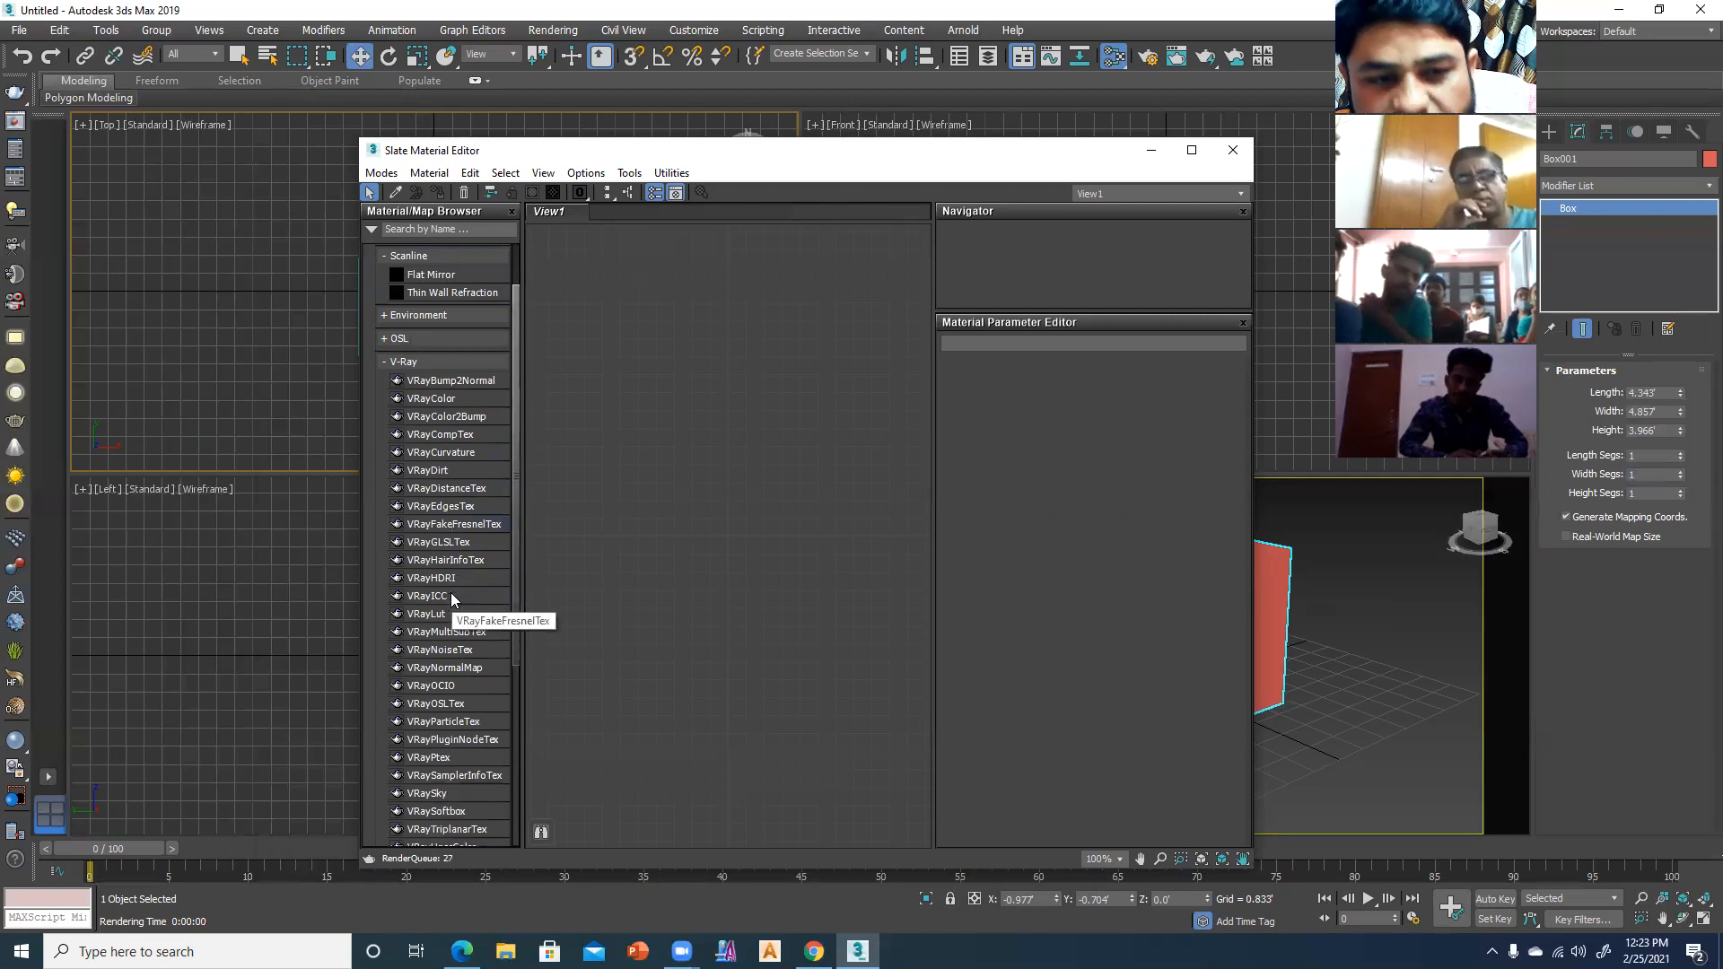
scroll(450, 592, down, 5)
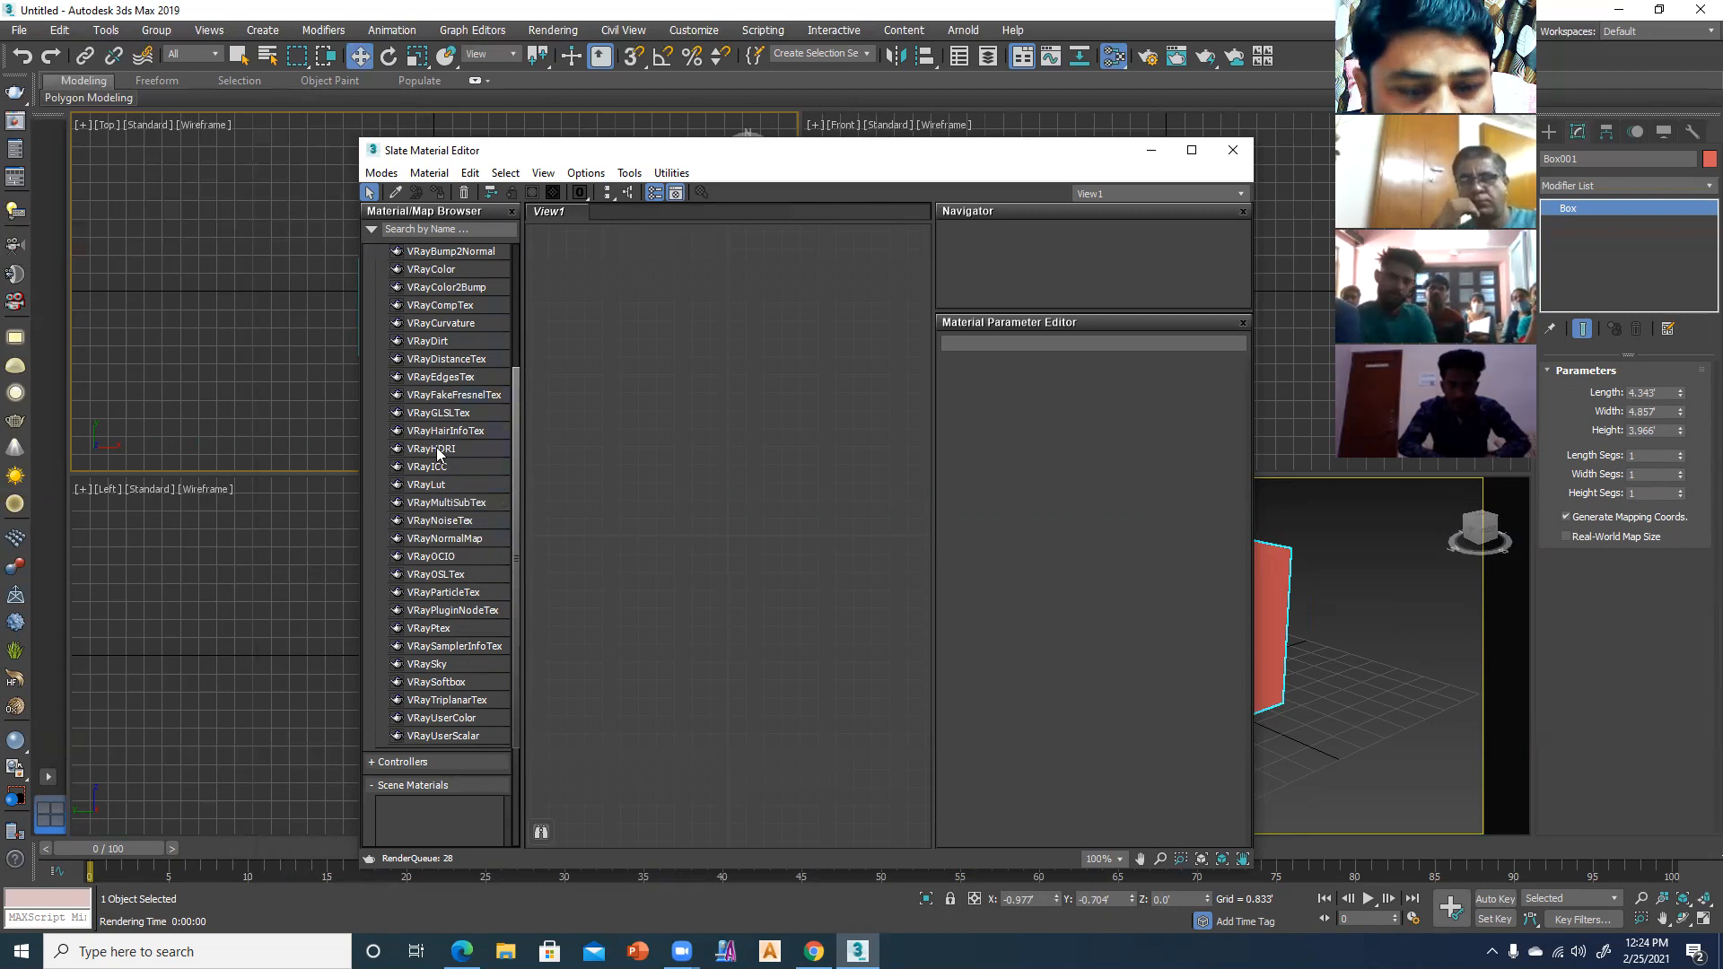
scroll(458, 485, up, 4)
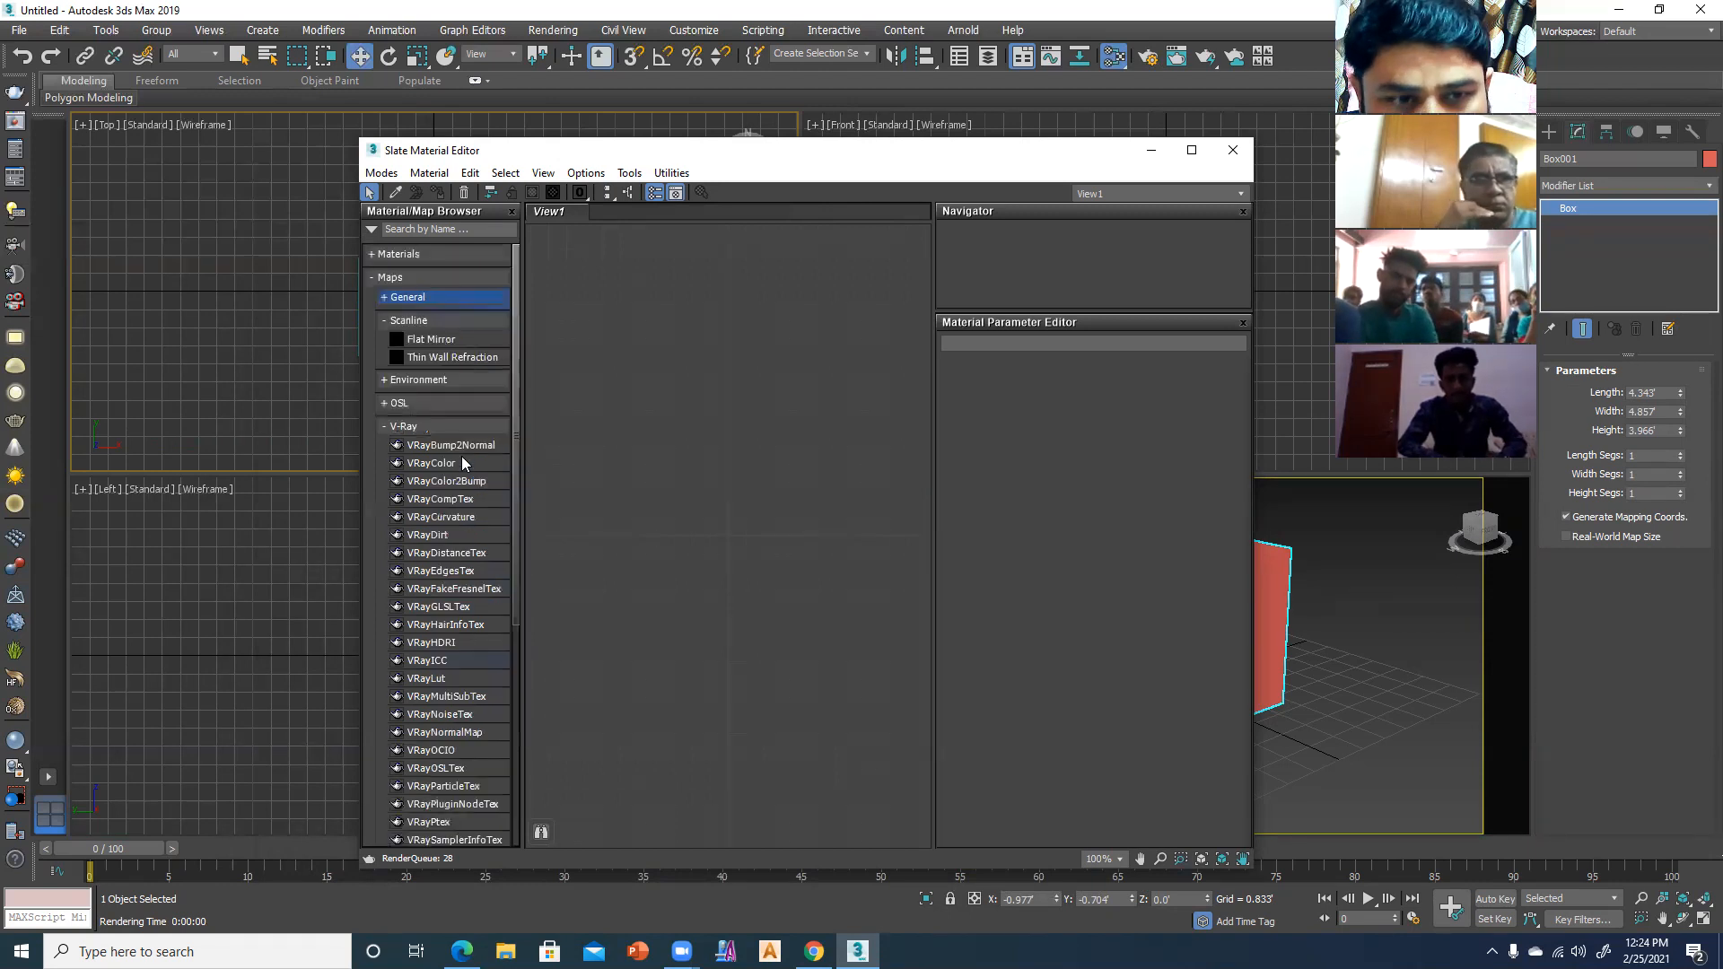
- Expand the Materials group and add a VRayMtl node to View1, positioned near the middle of the view
click(377, 259)
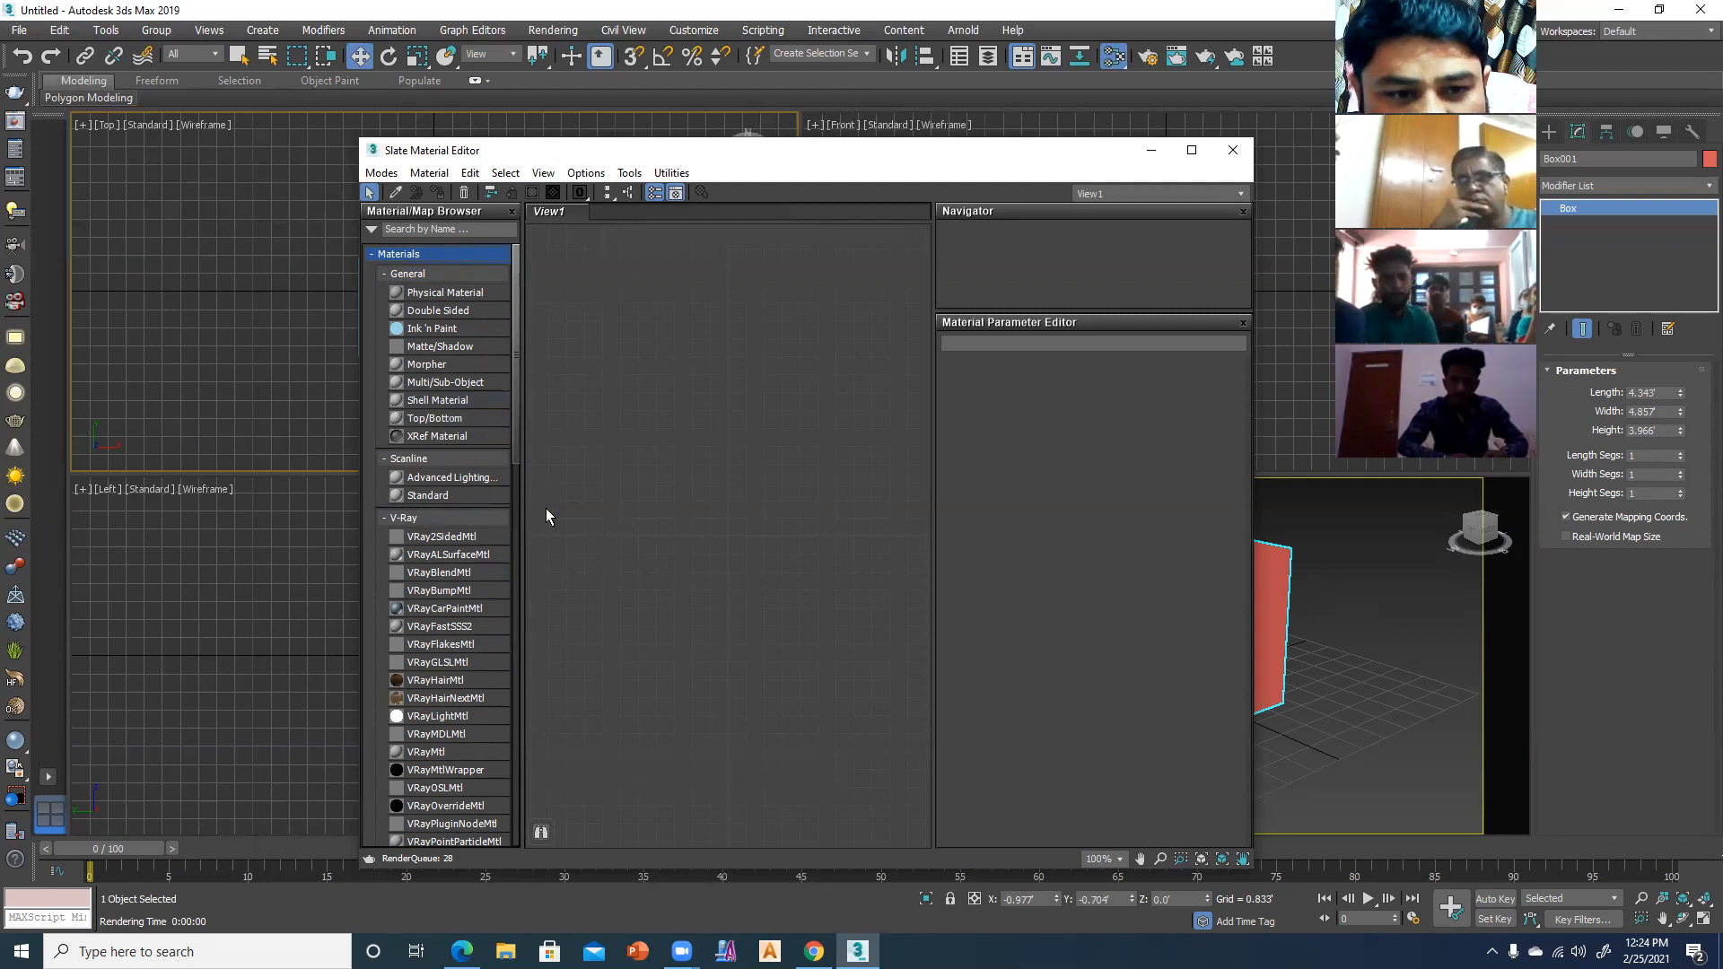
scroll(447, 572, down, 4)
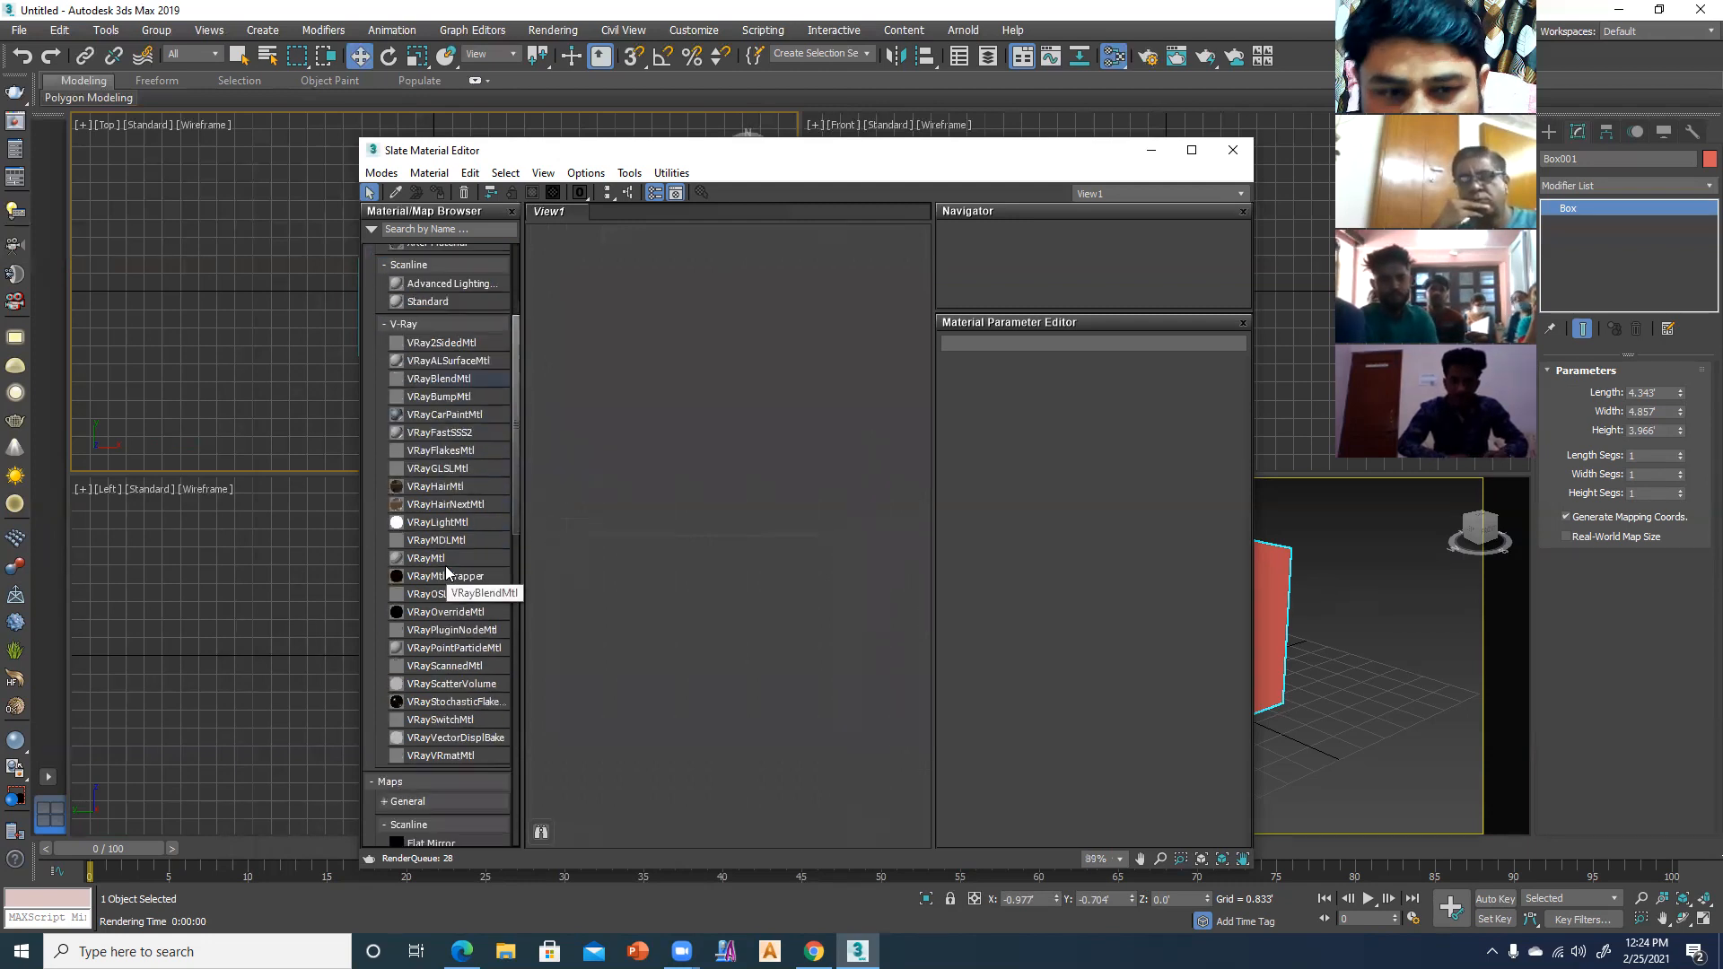
click(438, 559)
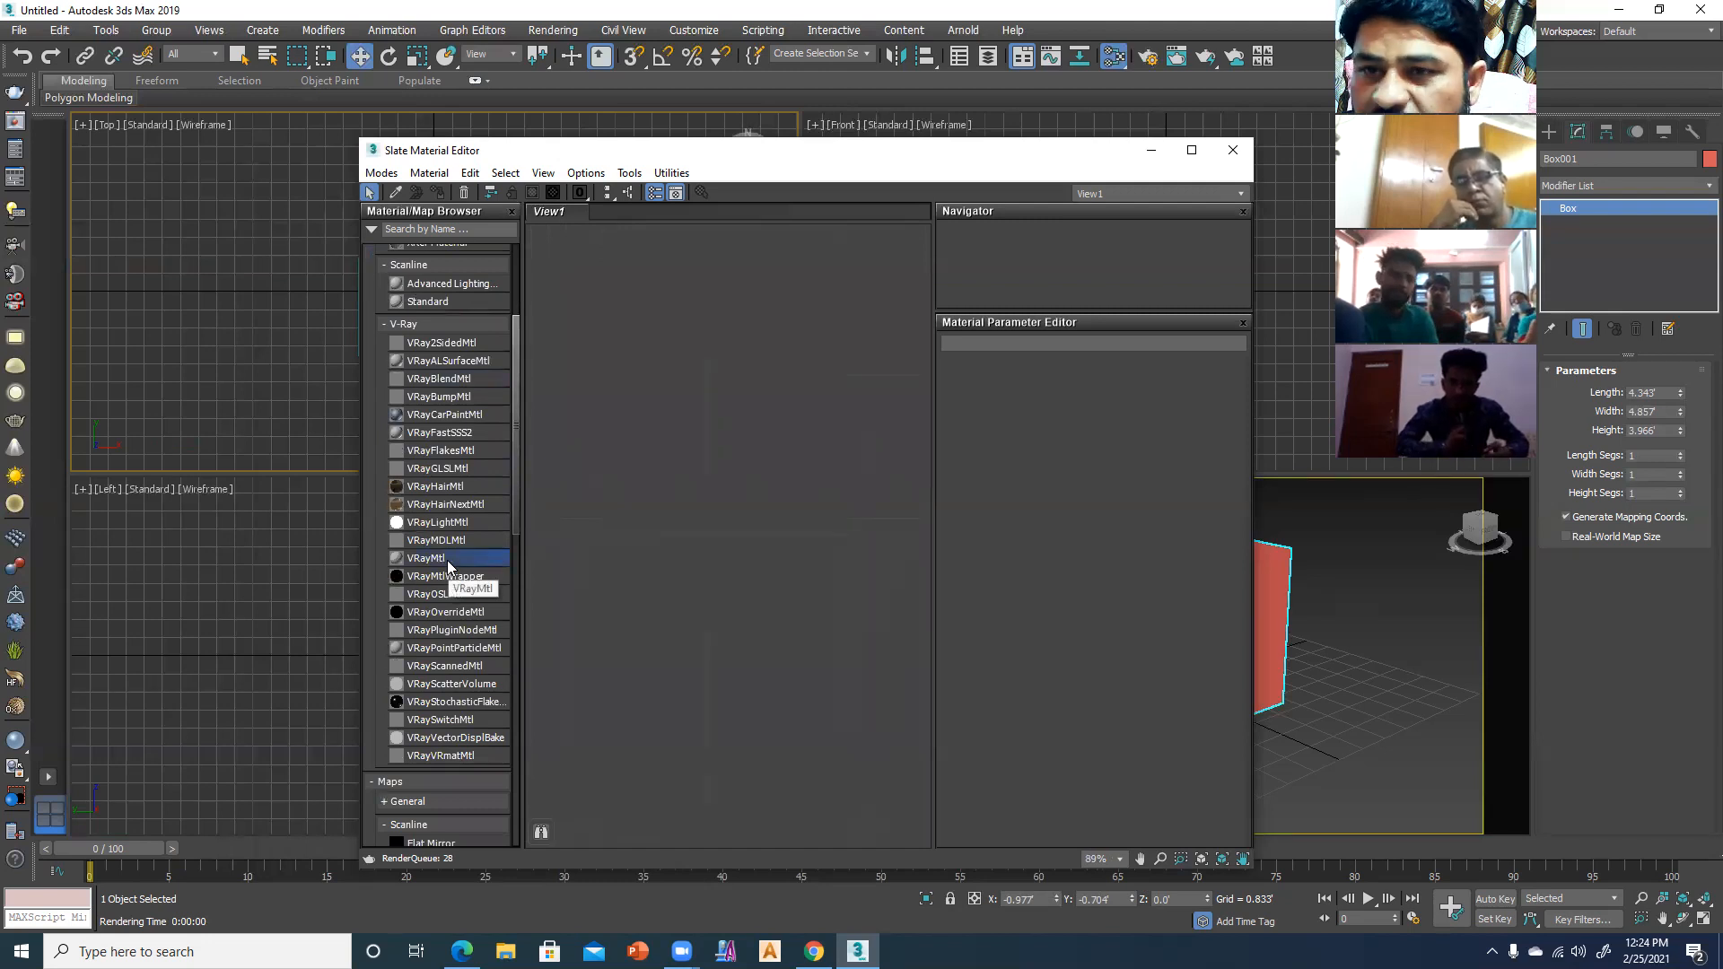
drag(749, 569, 849, 393)
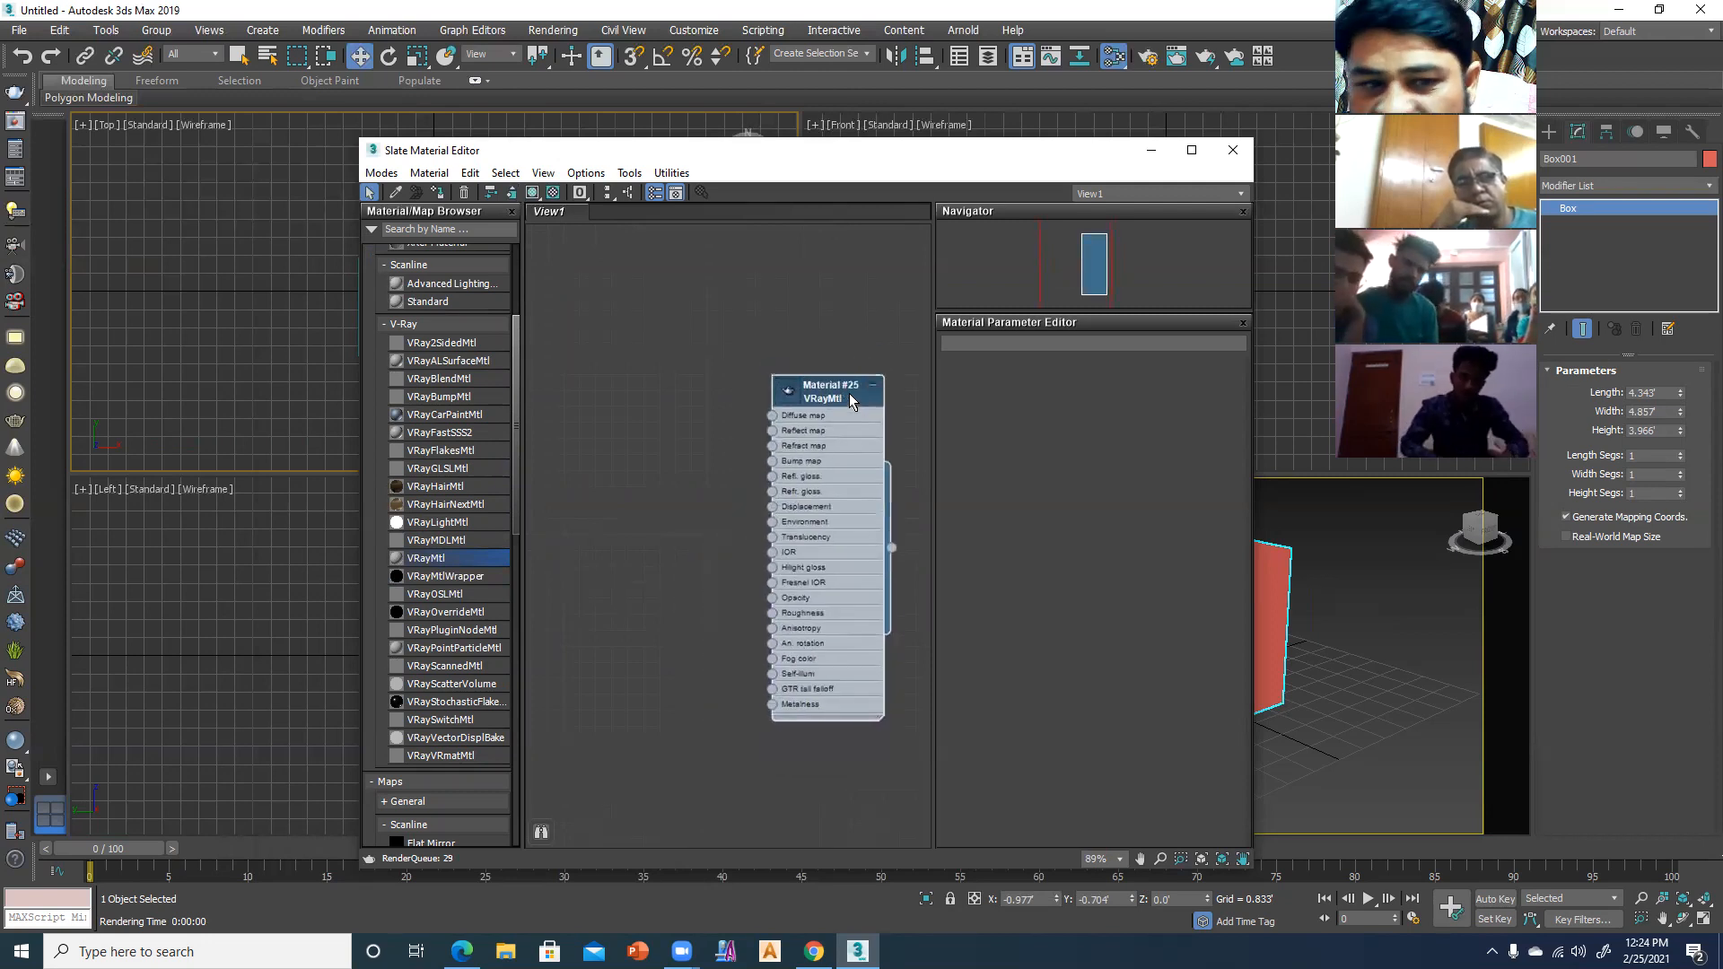
- Add a VRayLightMtl node near the upper part of View1, and delete it again
click(451, 530)
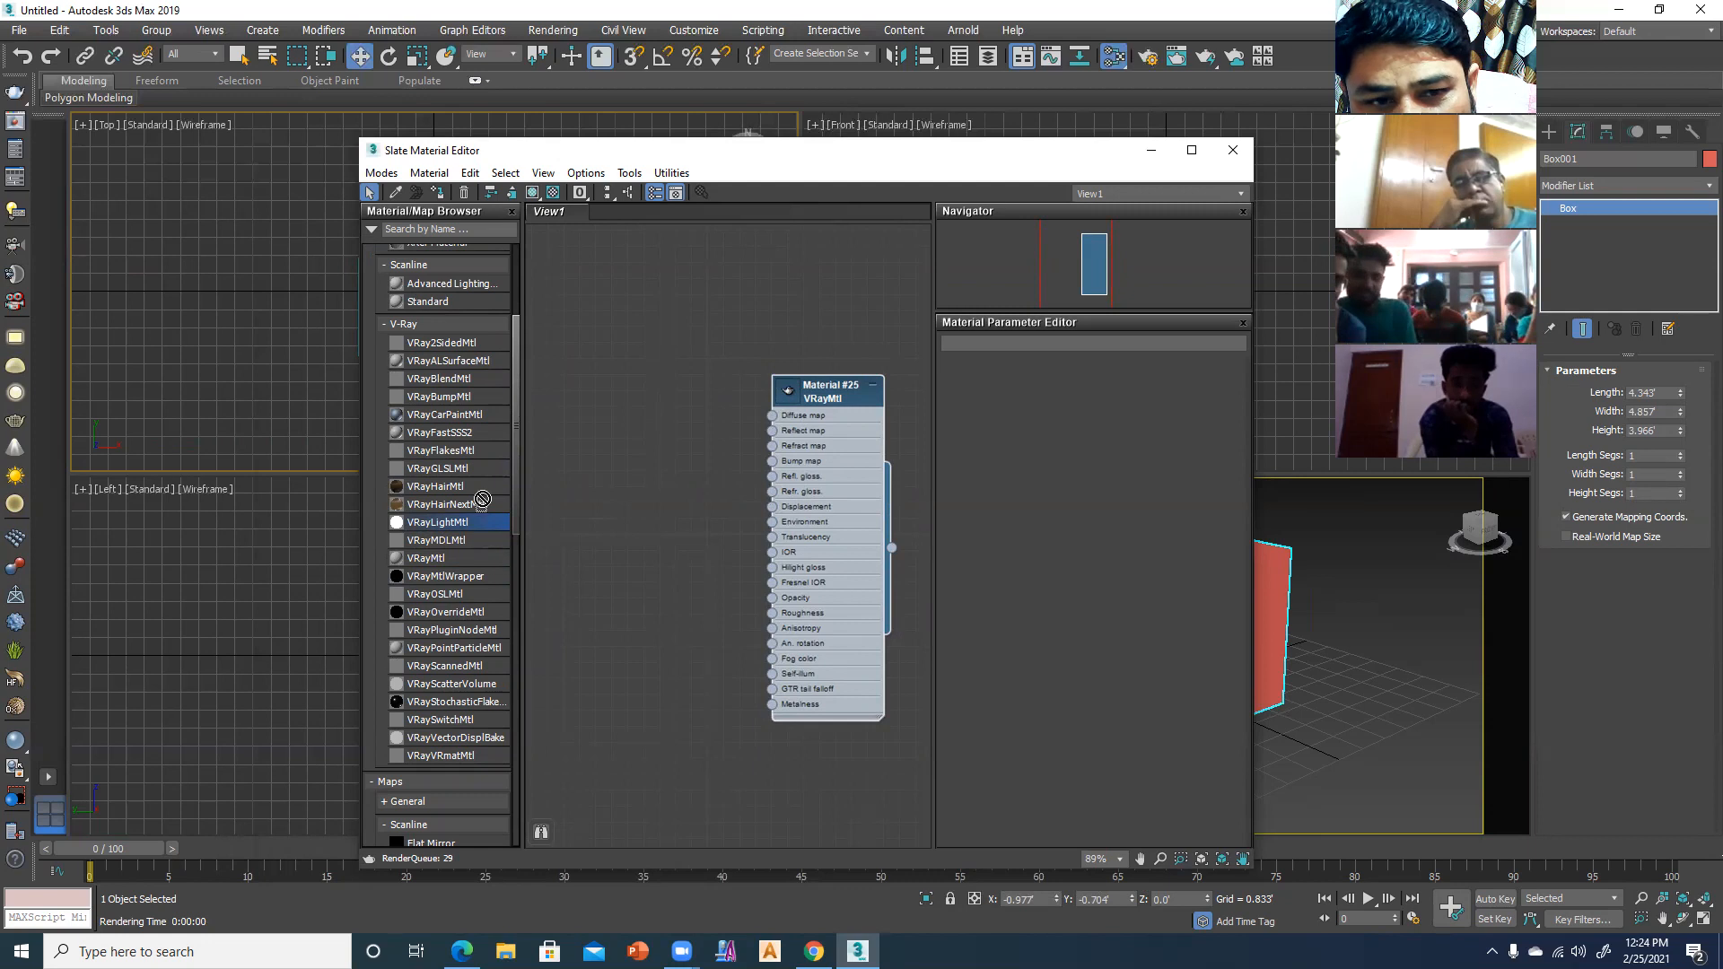
drag(657, 306, 662, 298)
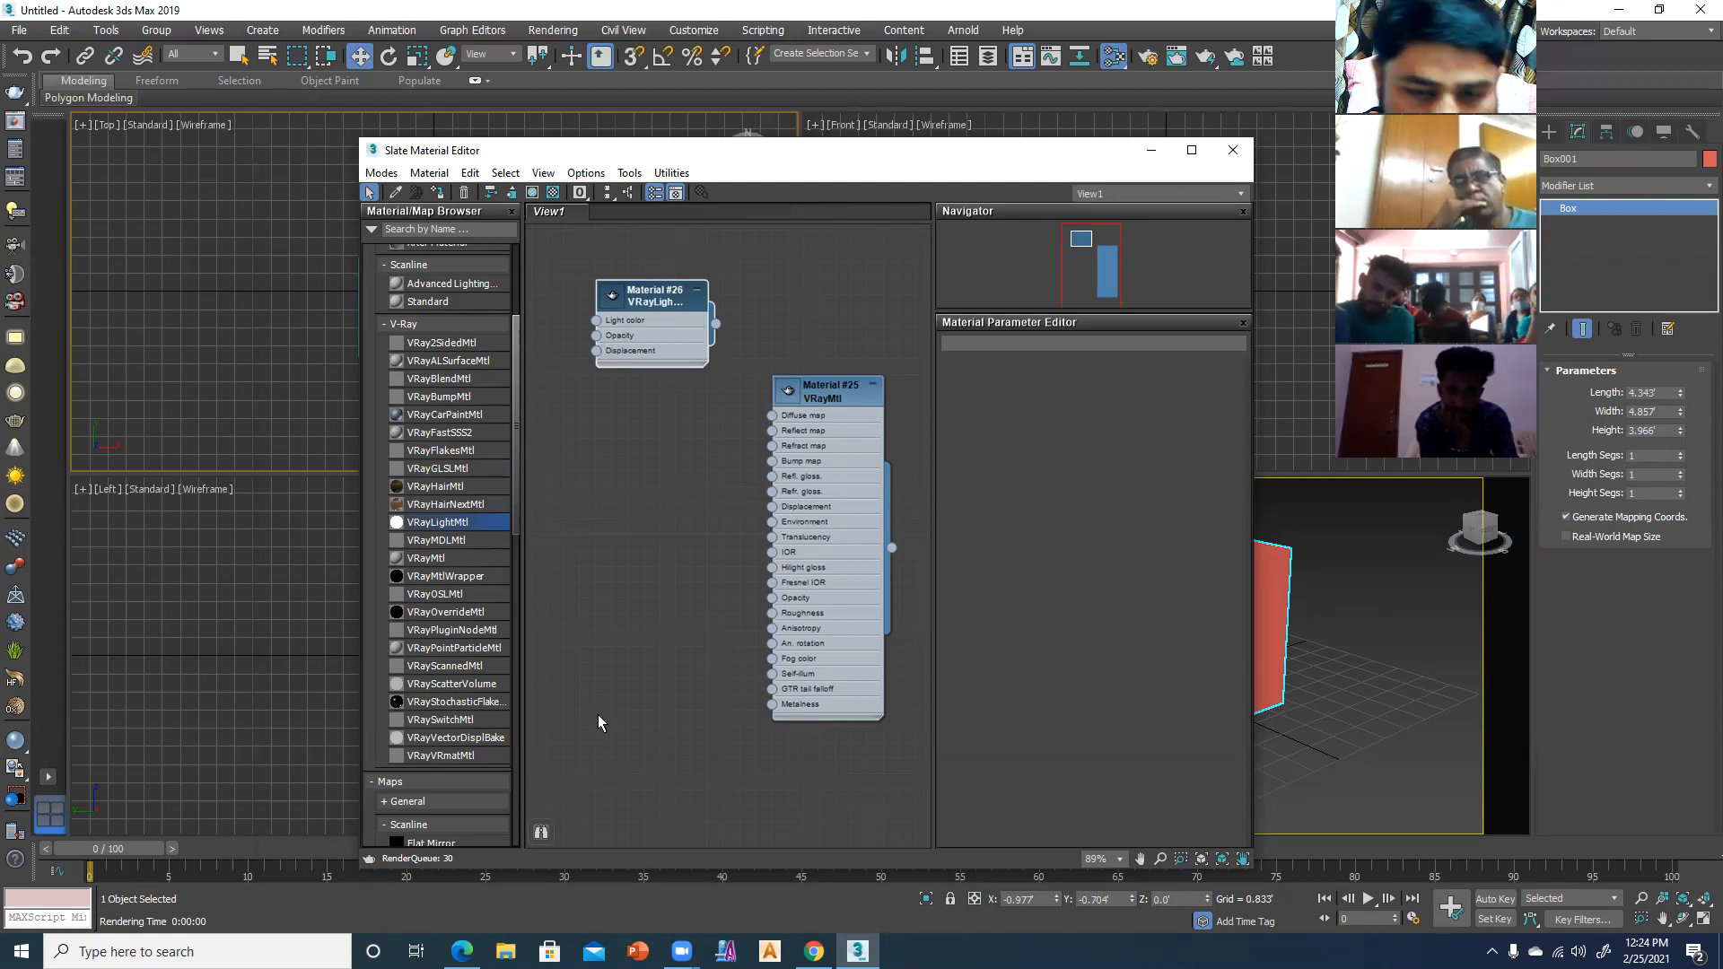
click(653, 293)
key(Delete)
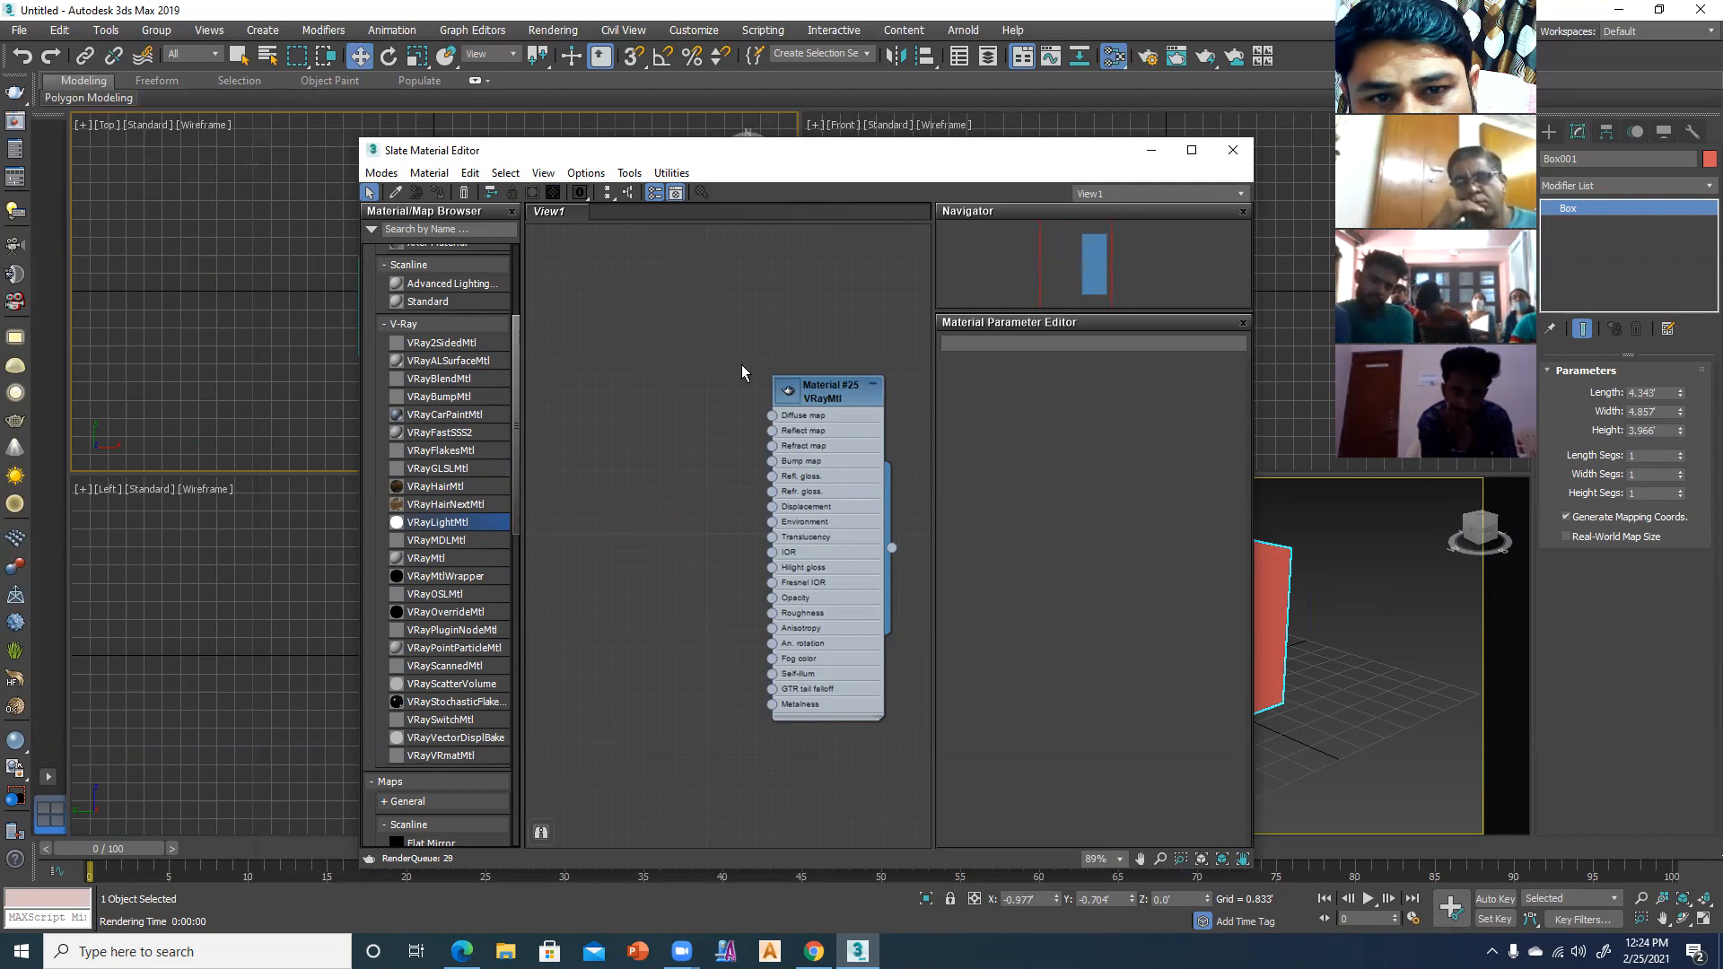
- Replace the VRayMtl node in View1 with a new VRayMtl node and show its parameters
double_click(823, 399)
drag(822, 398, 744, 384)
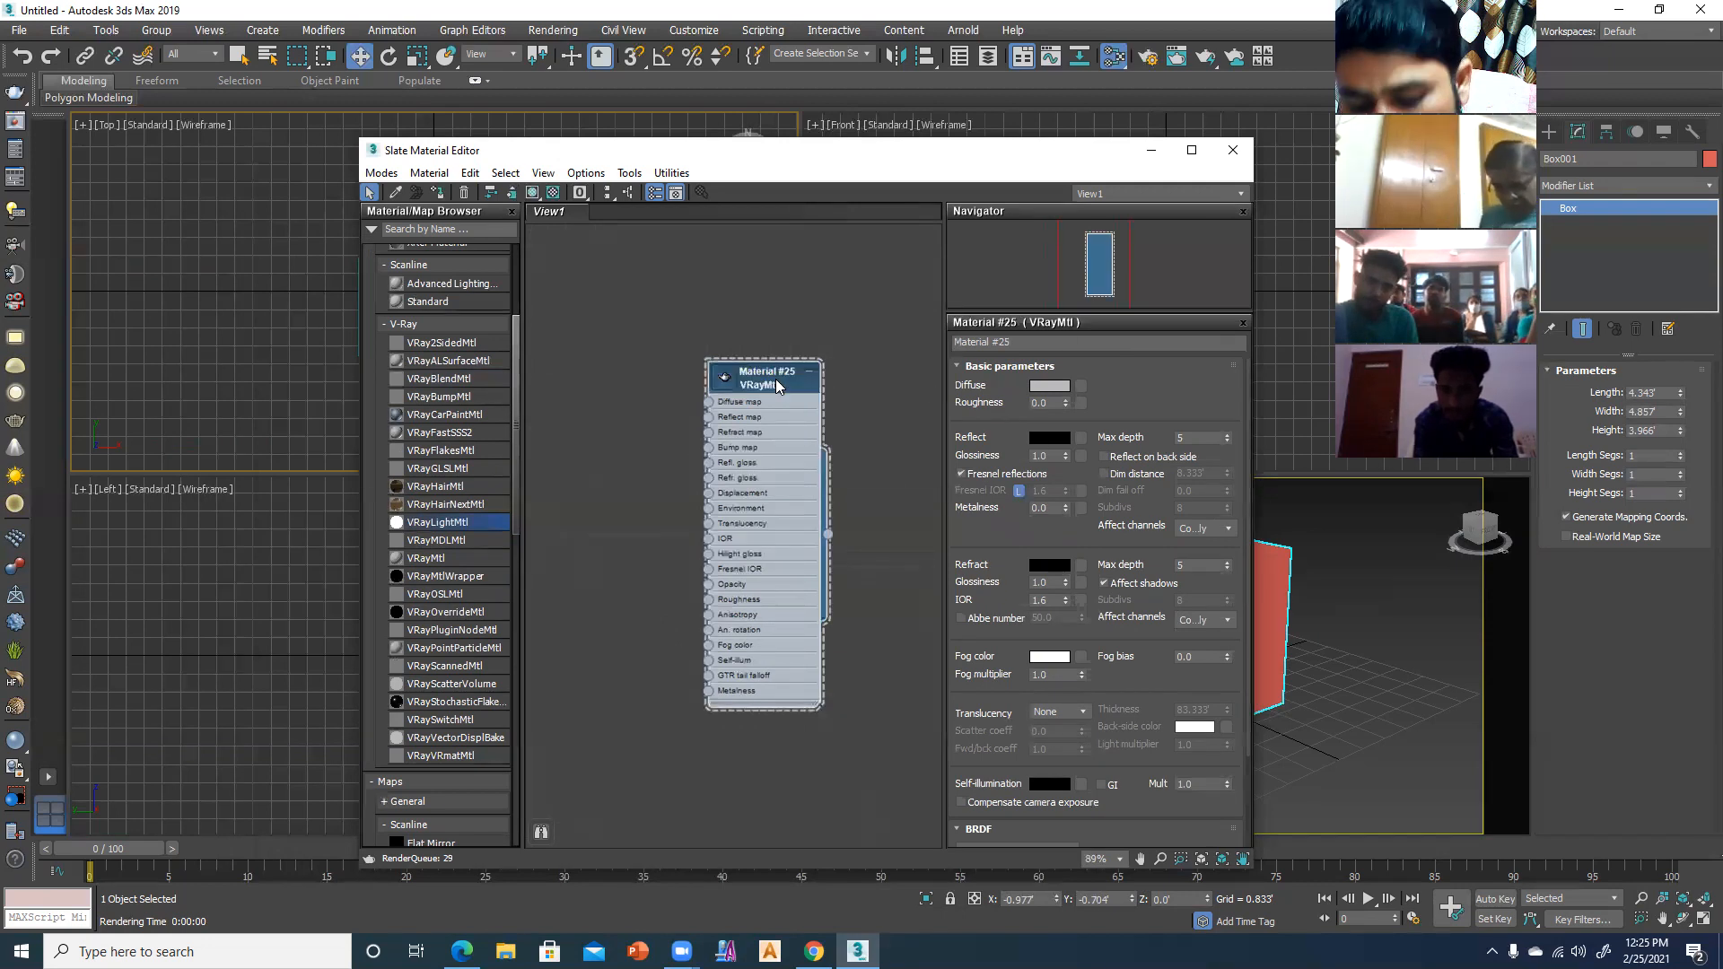
key(Delete)
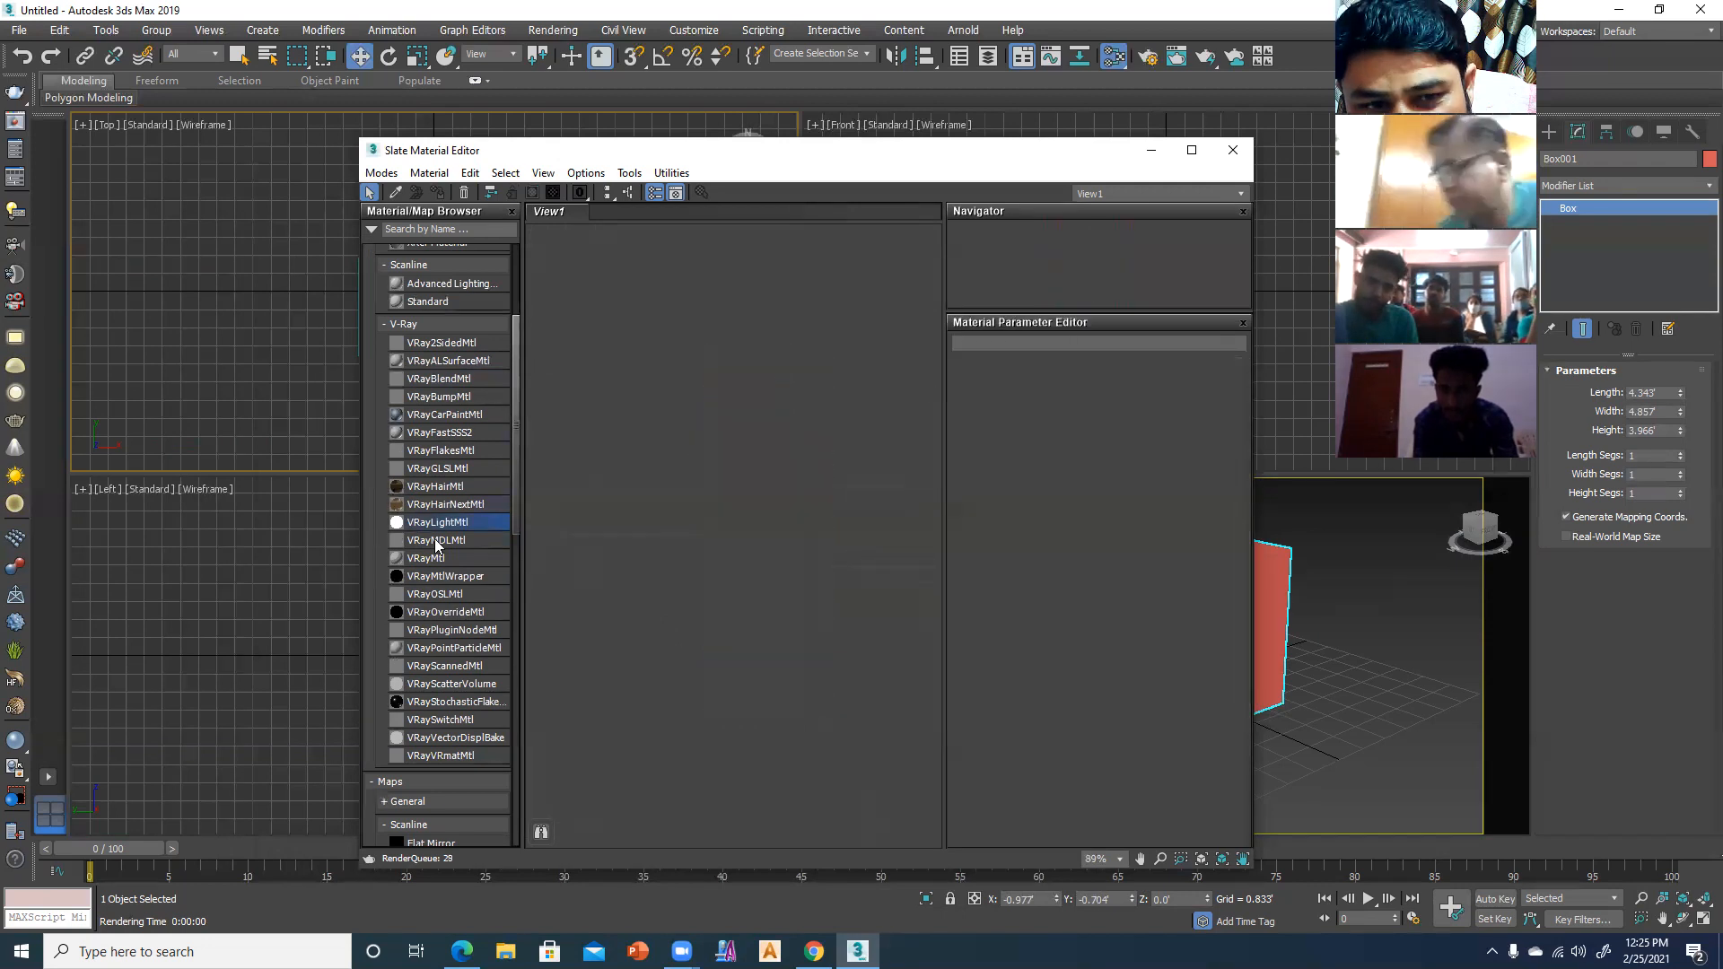
drag(438, 561, 737, 455)
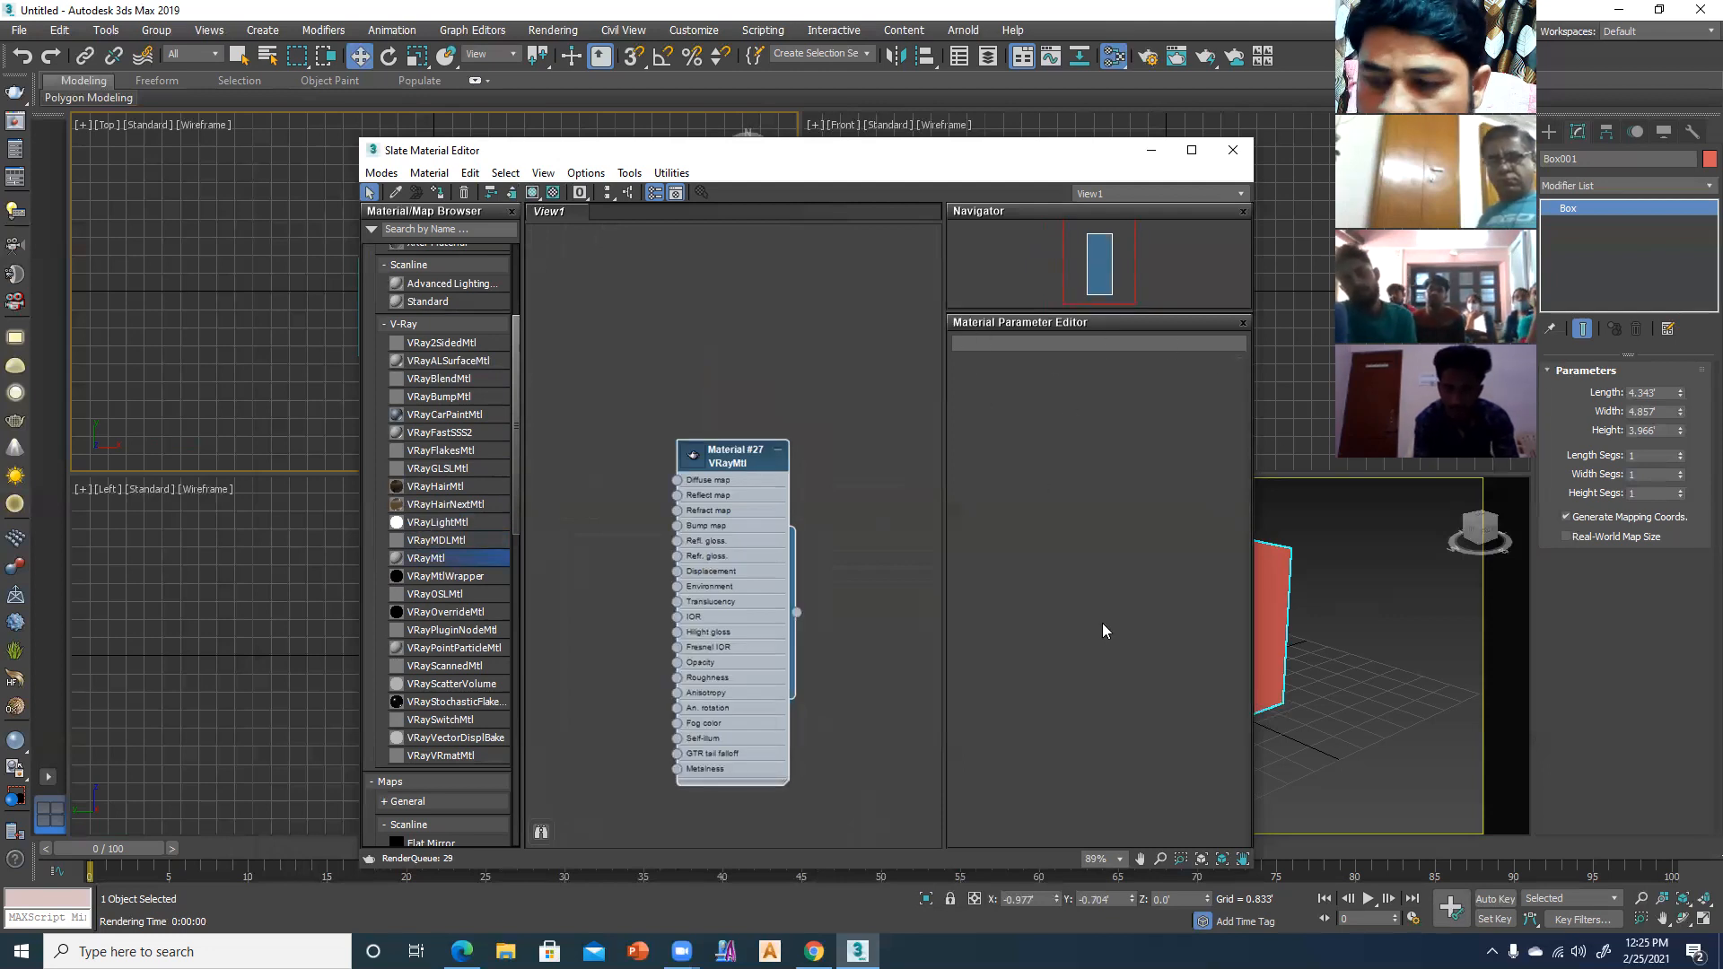
double_click(726, 459)
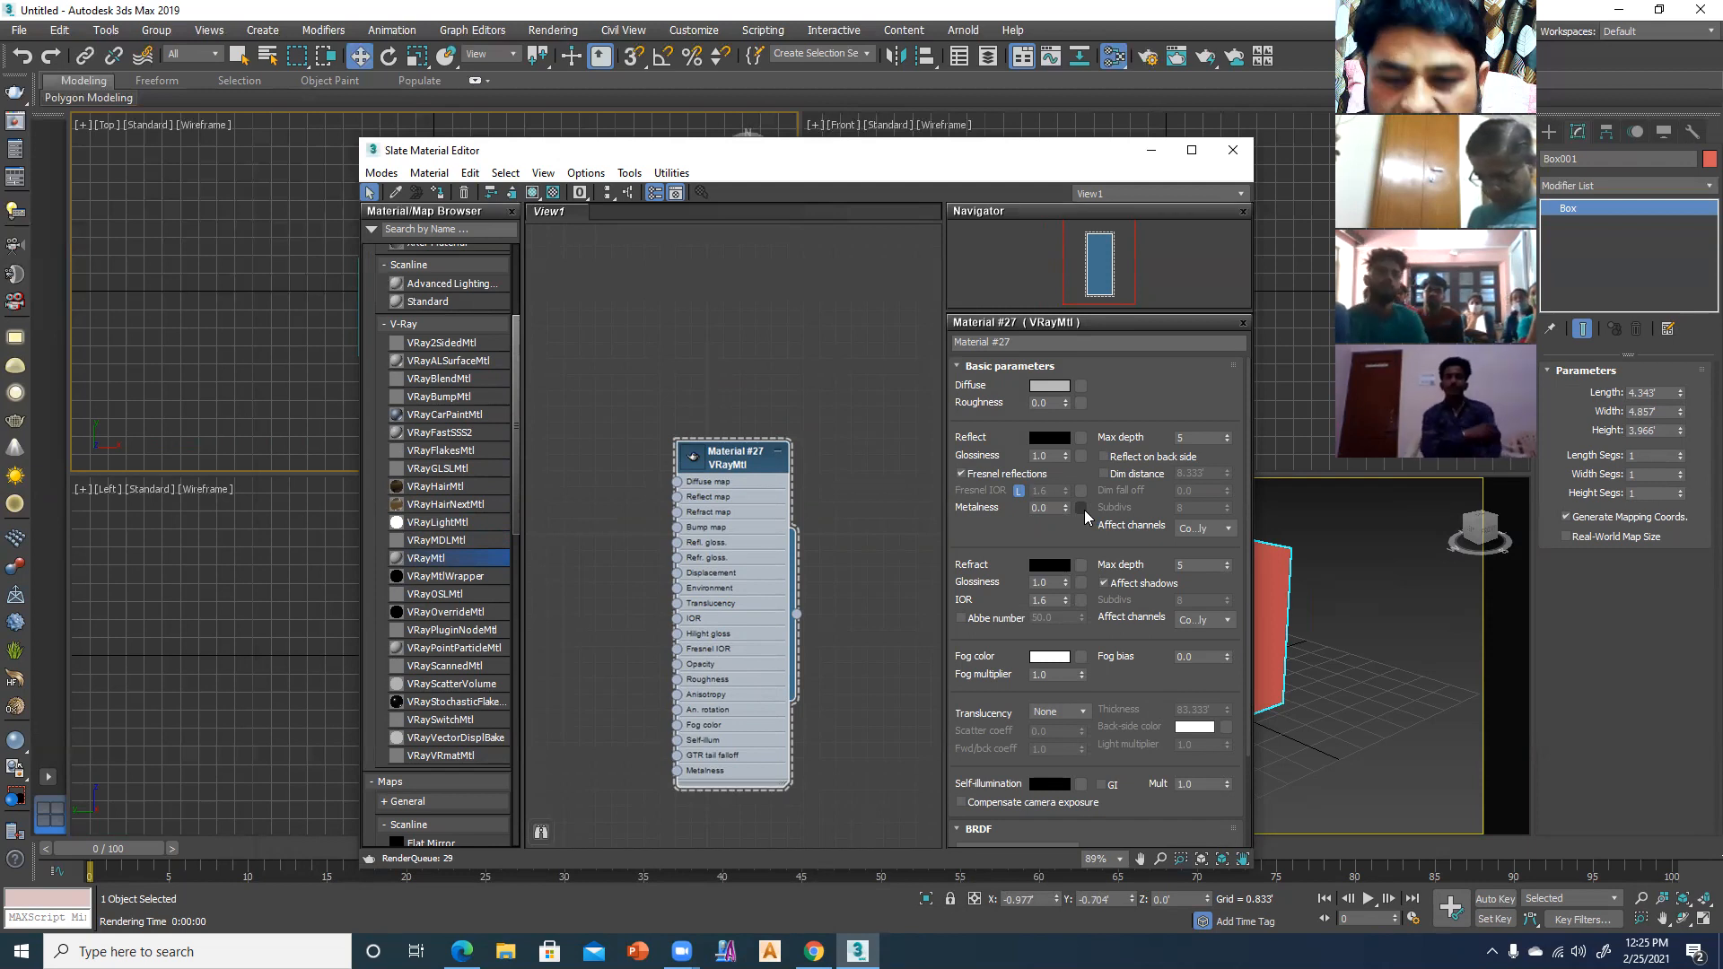
drag(723, 451, 691, 372)
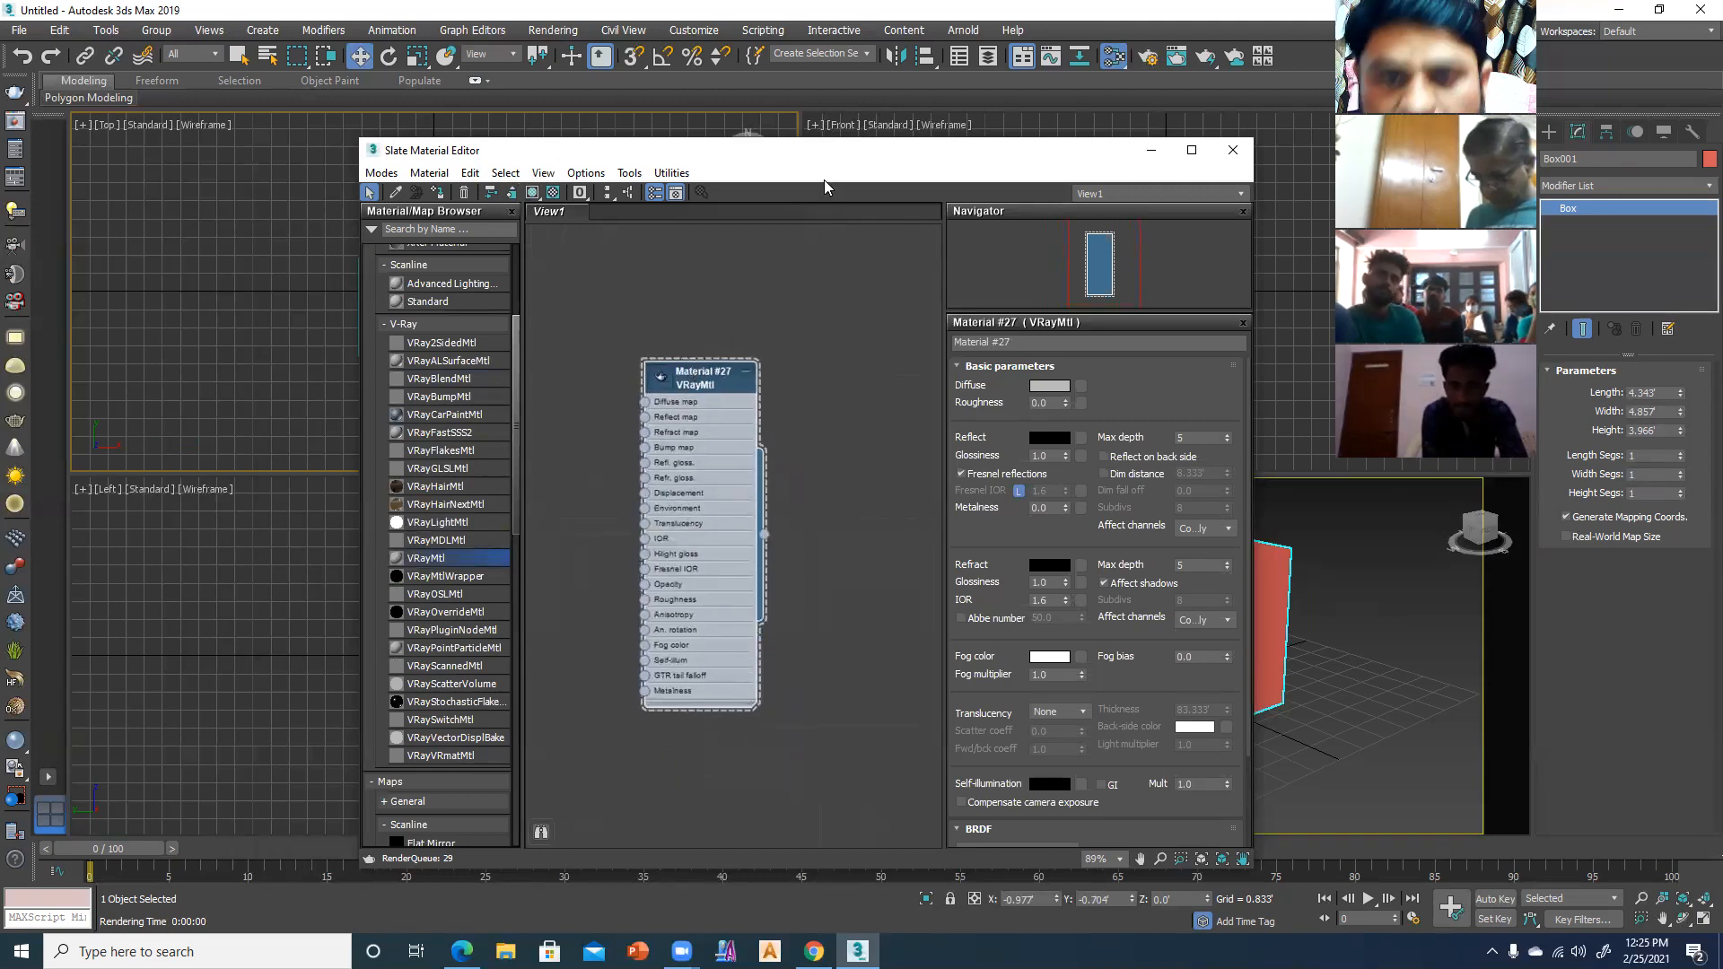
- Reposition the Slate Material Editor window and widen it to enlarge the node view
drag(820, 159, 563, 147)
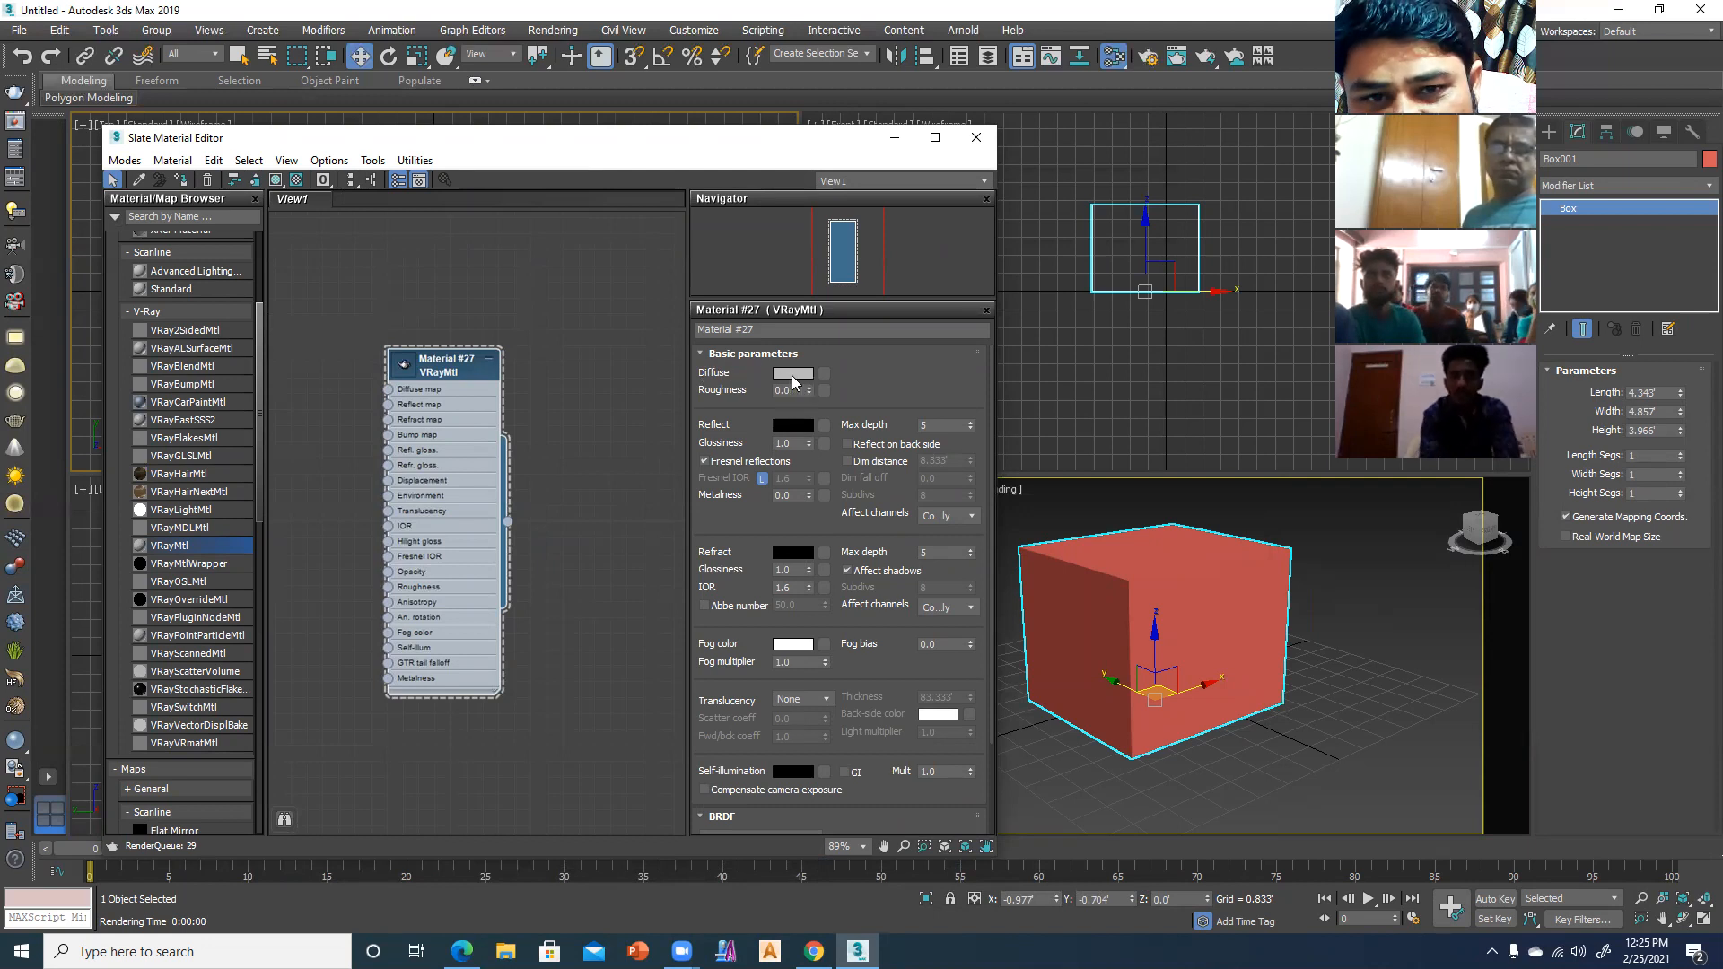
click(934, 140)
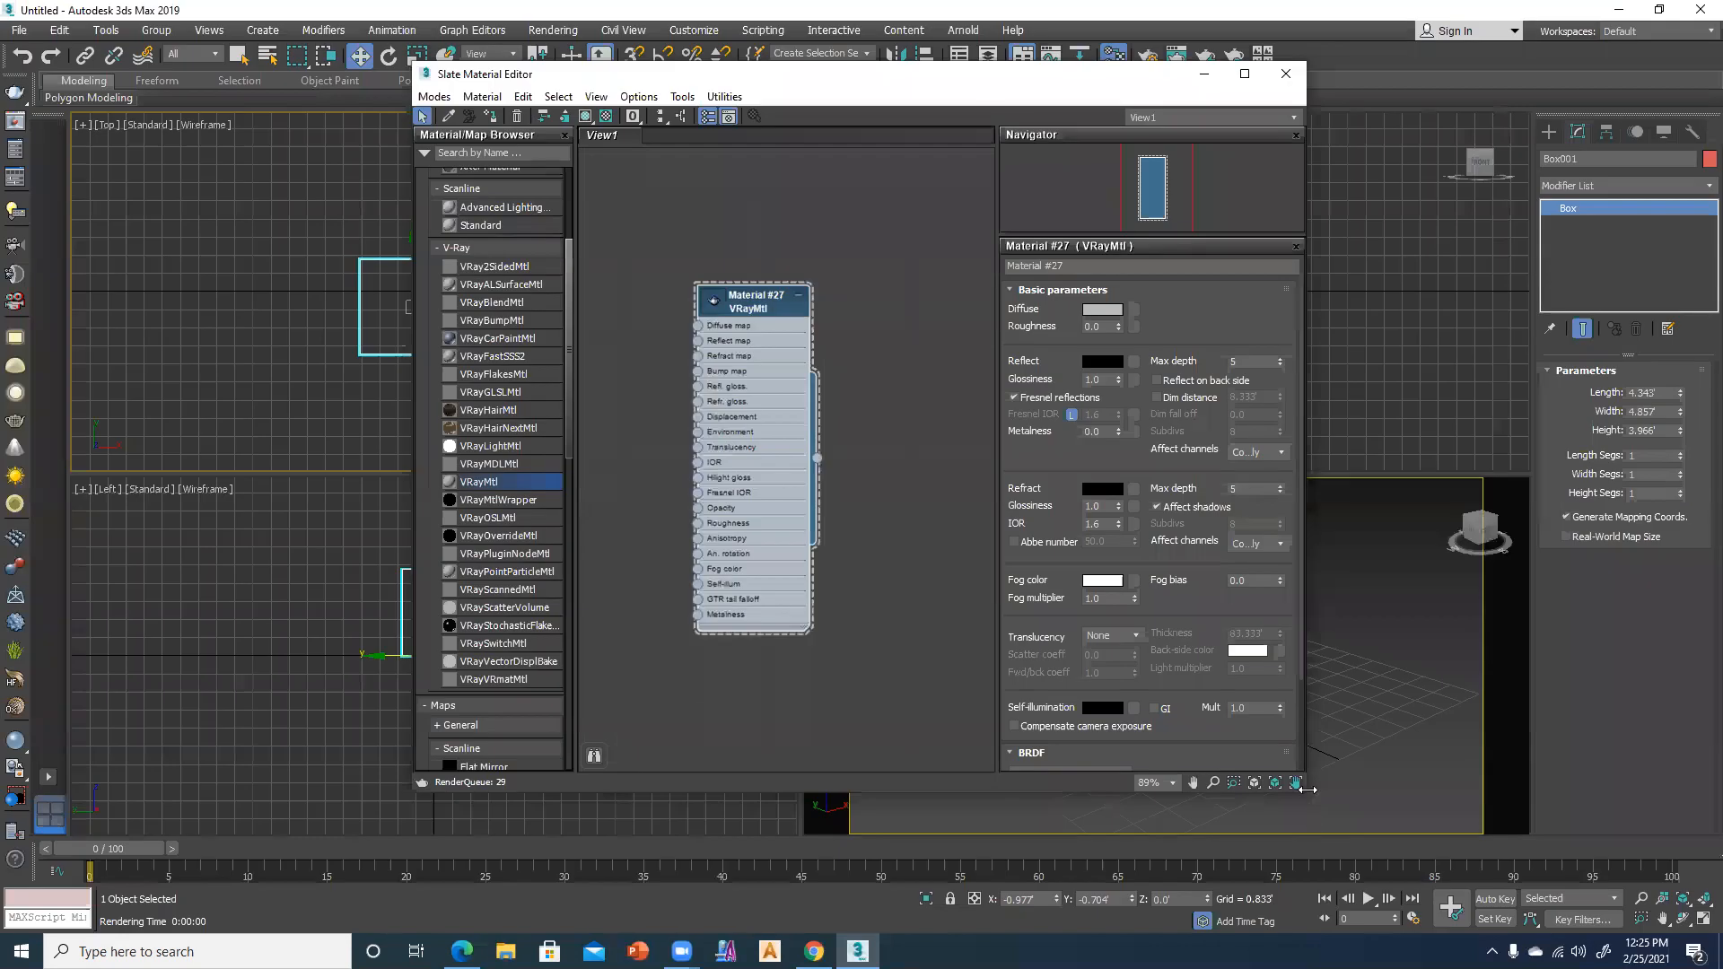
drag(1307, 789, 1574, 788)
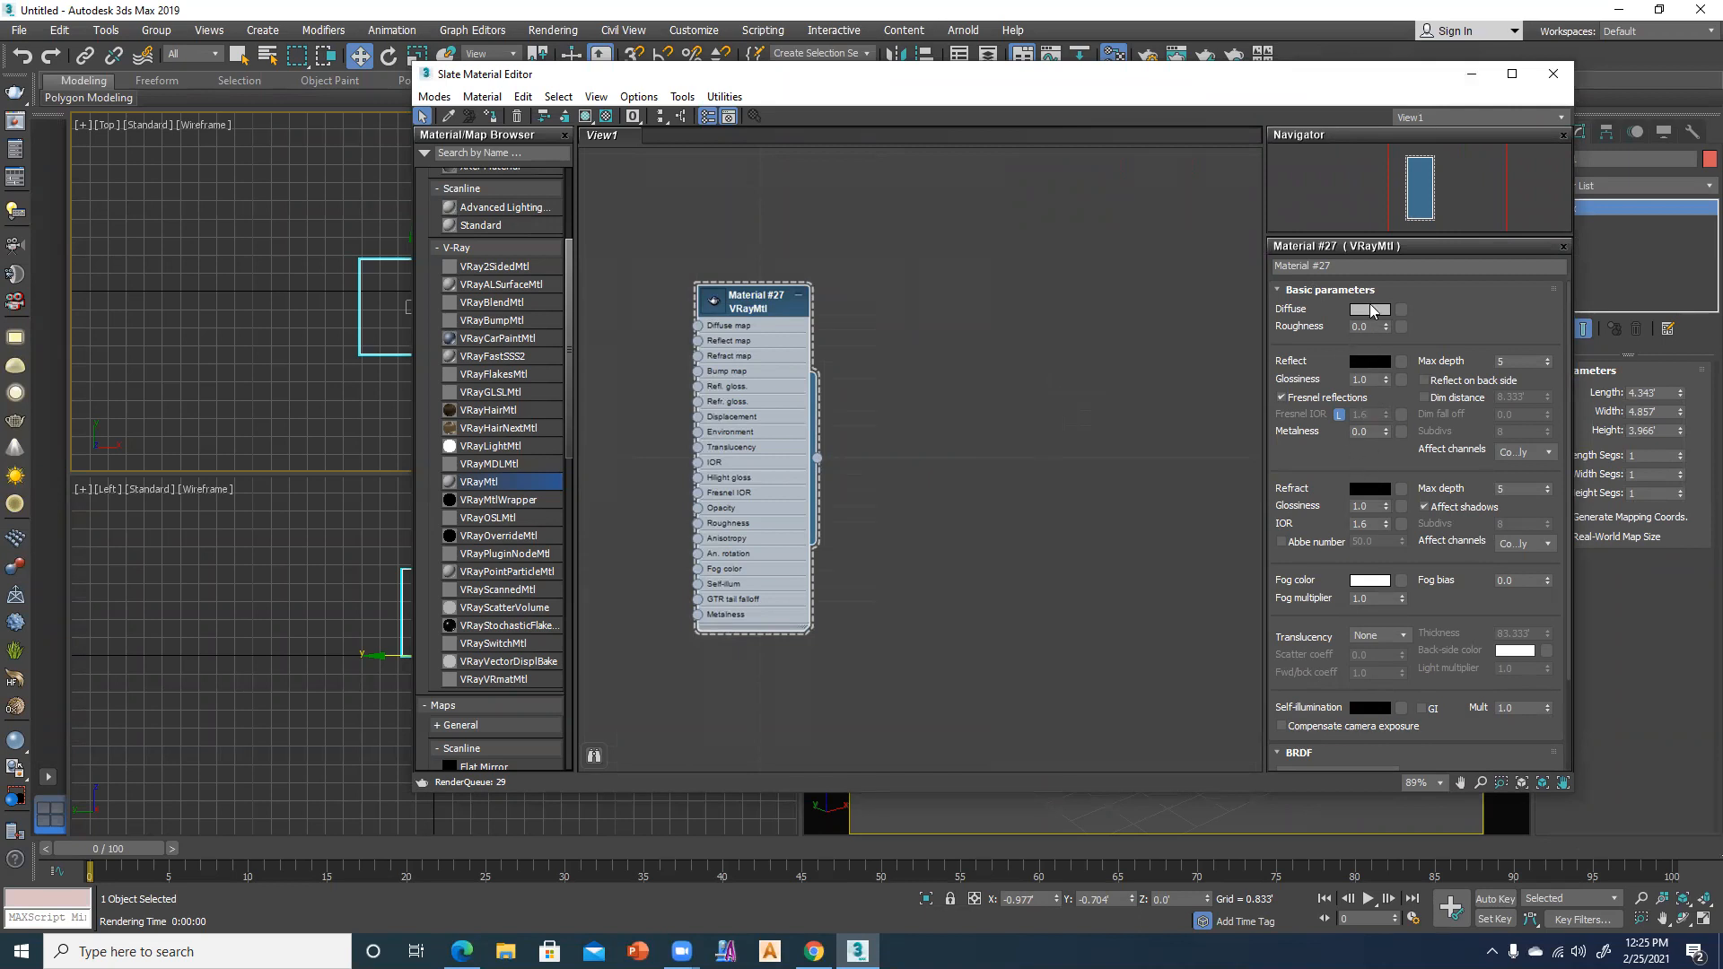
- Set the VRayMtl's diffuse color to a light grey, close to white
click(1366, 309)
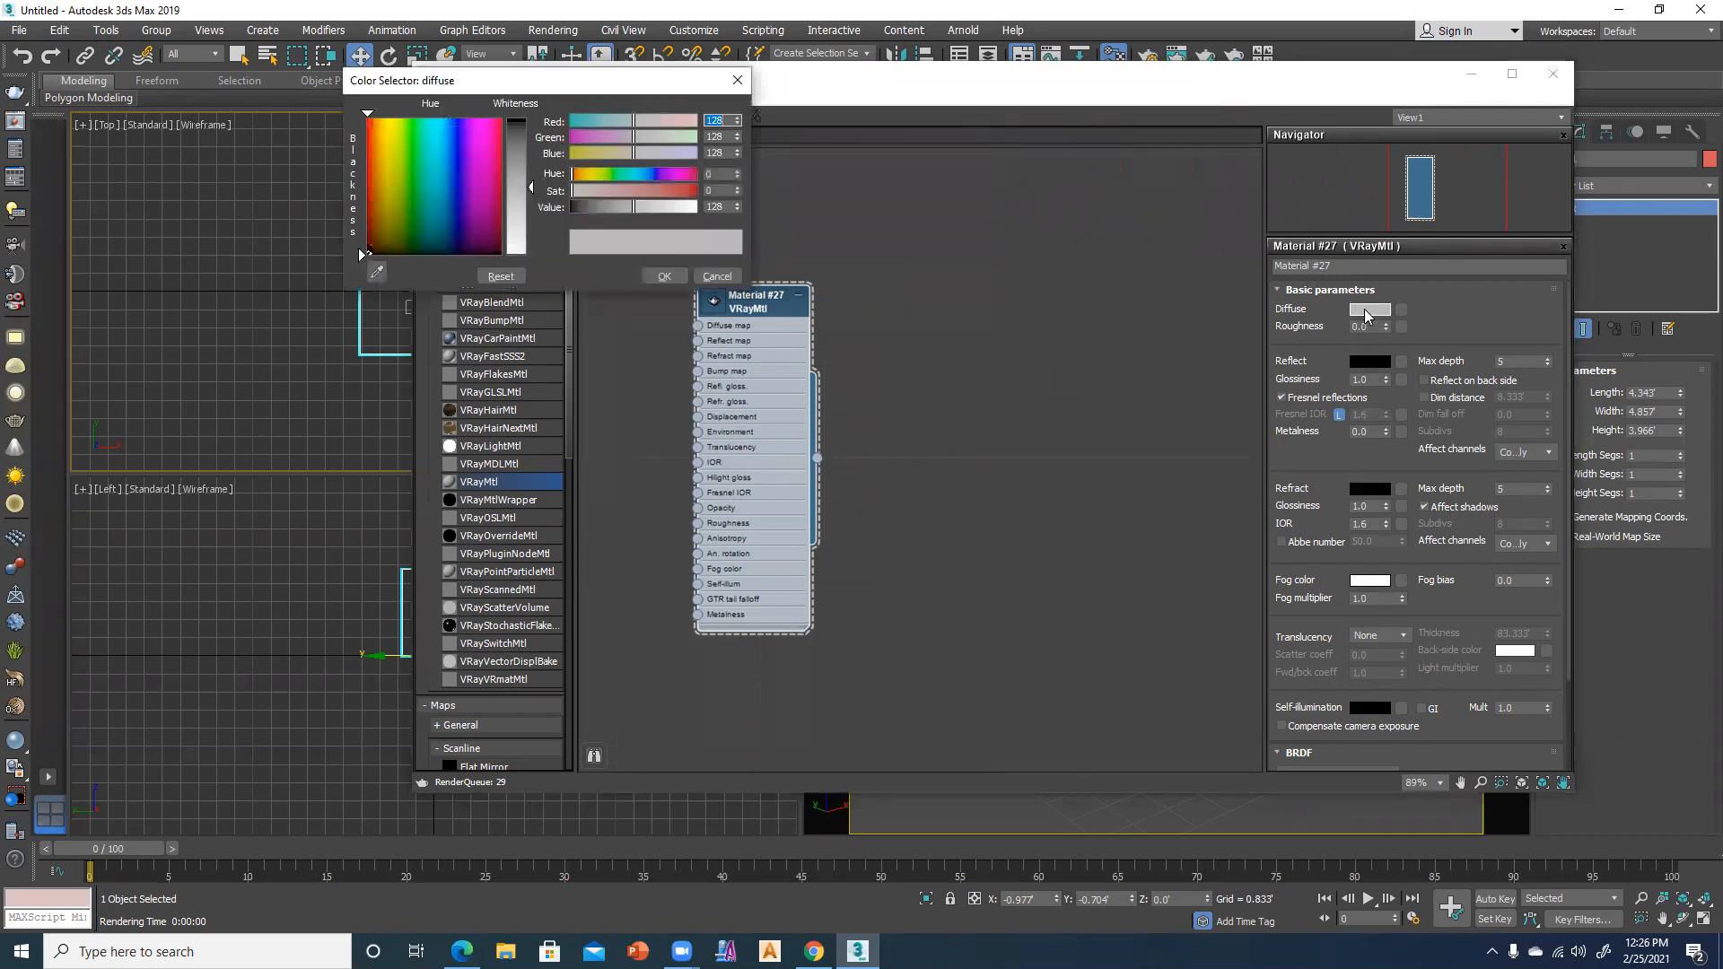
click(717, 277)
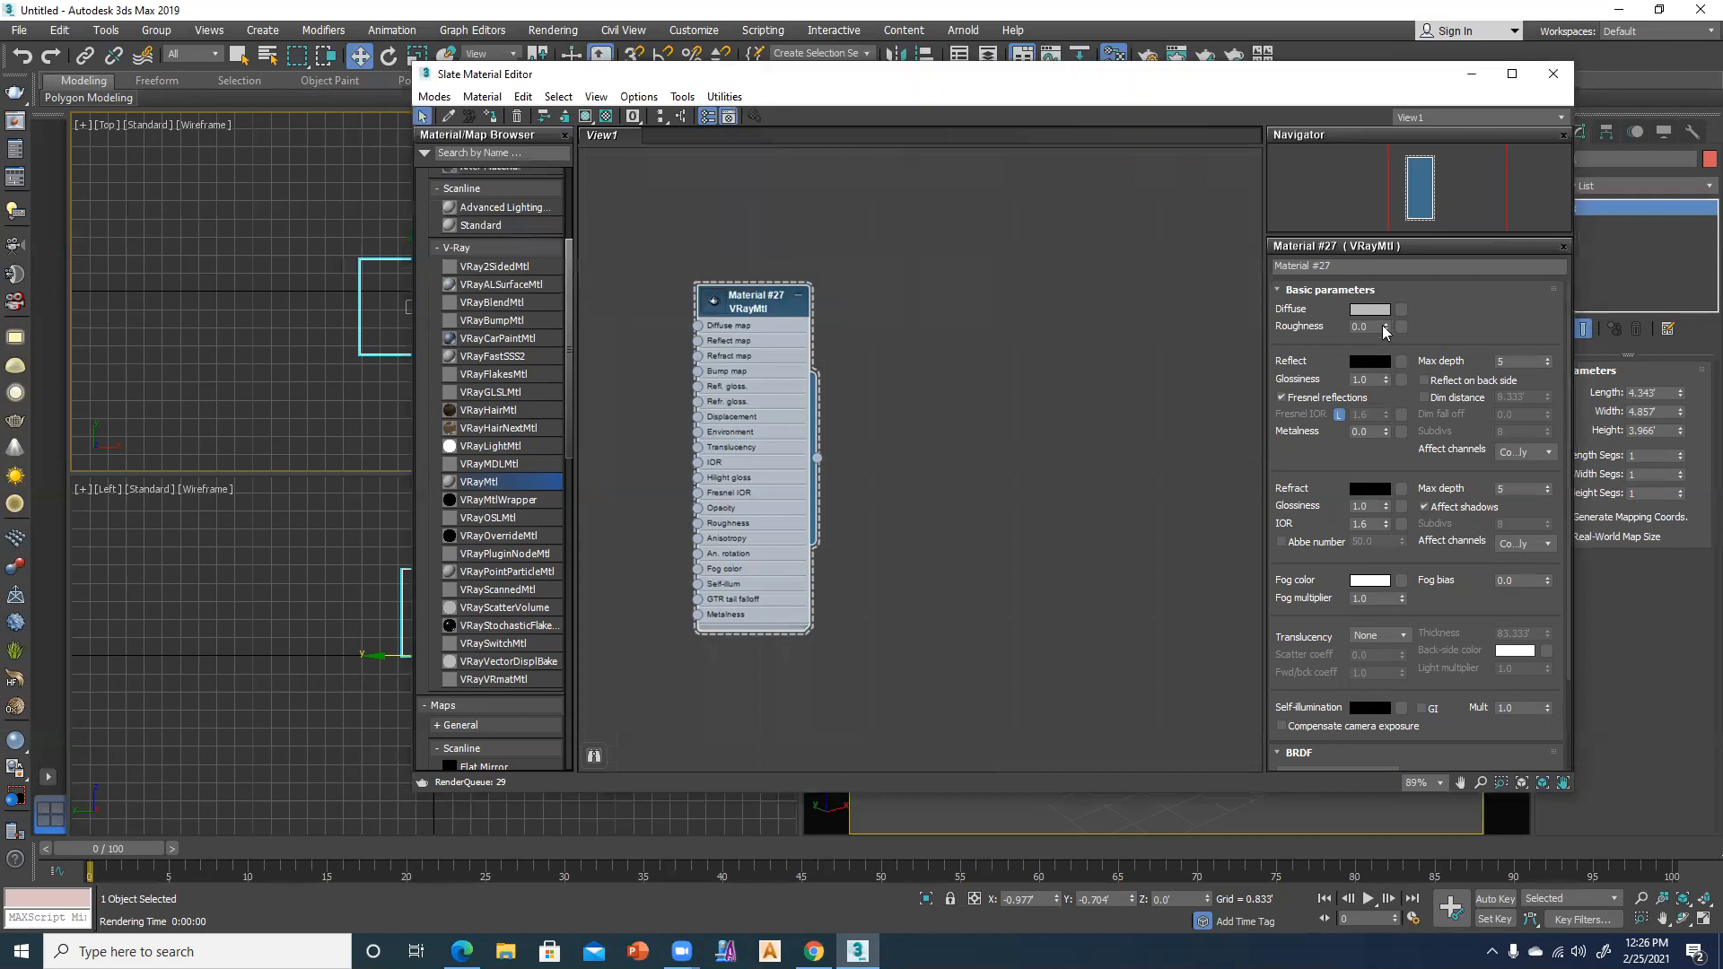
click(1374, 314)
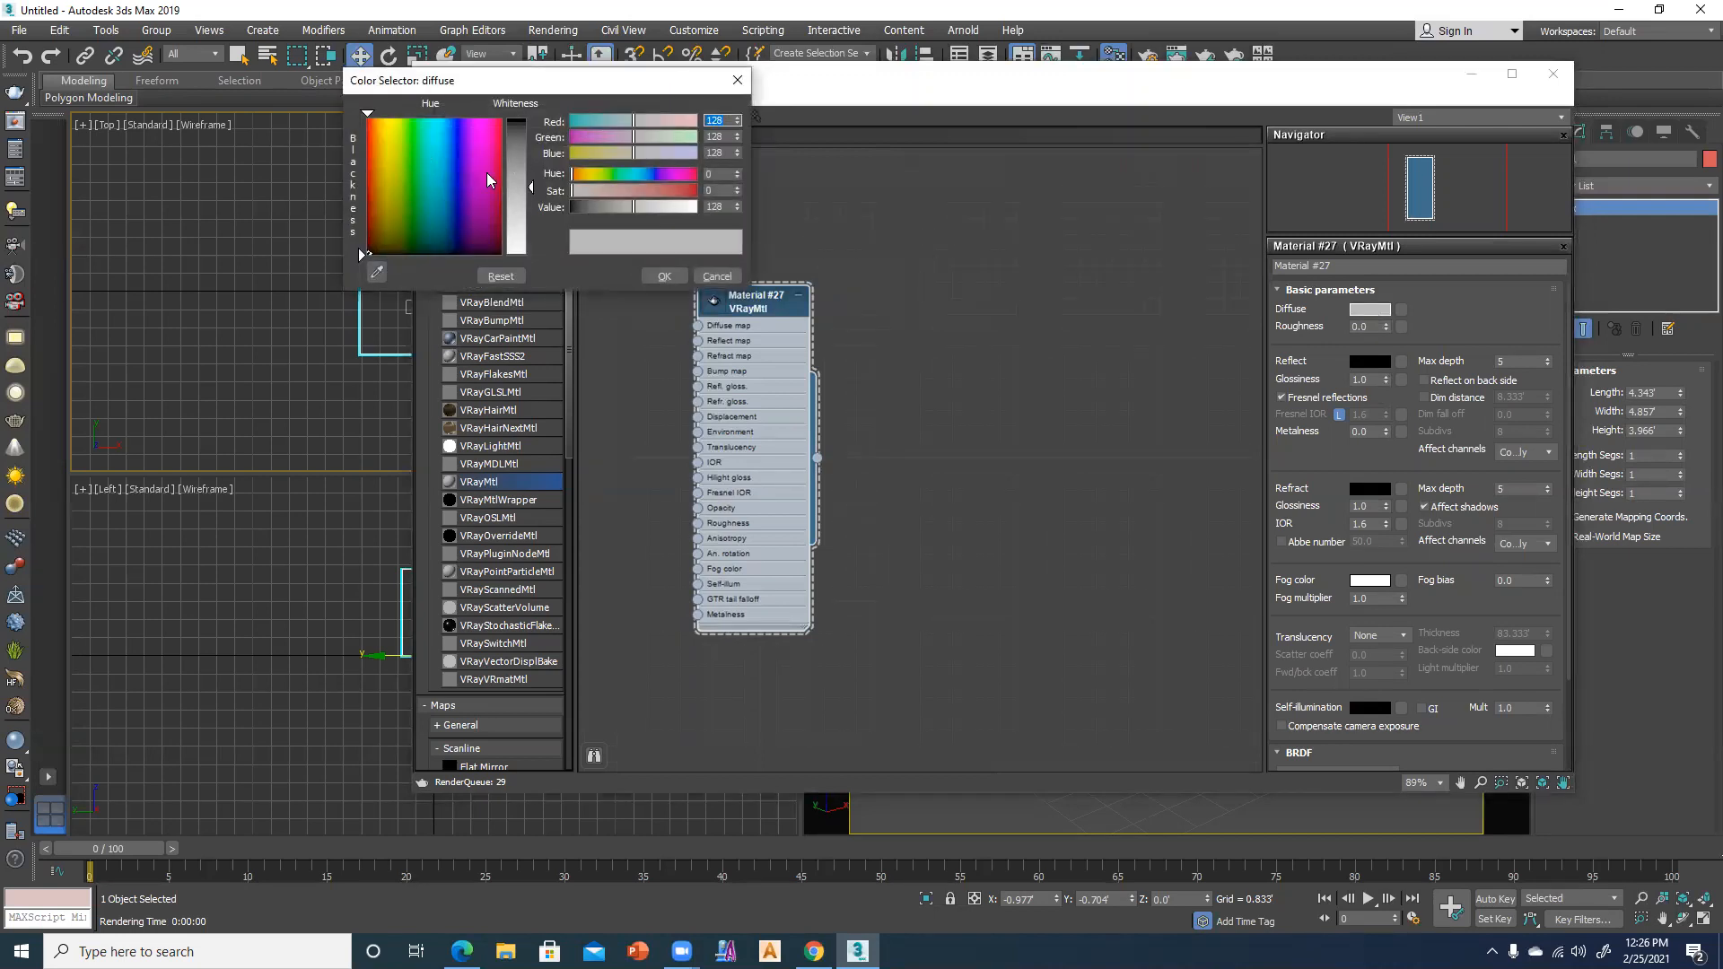
mouse_move(516, 205)
mouse_down()
mouse_move(516, 150)
mouse_move(516, 223)
mouse_up()
click(665, 277)
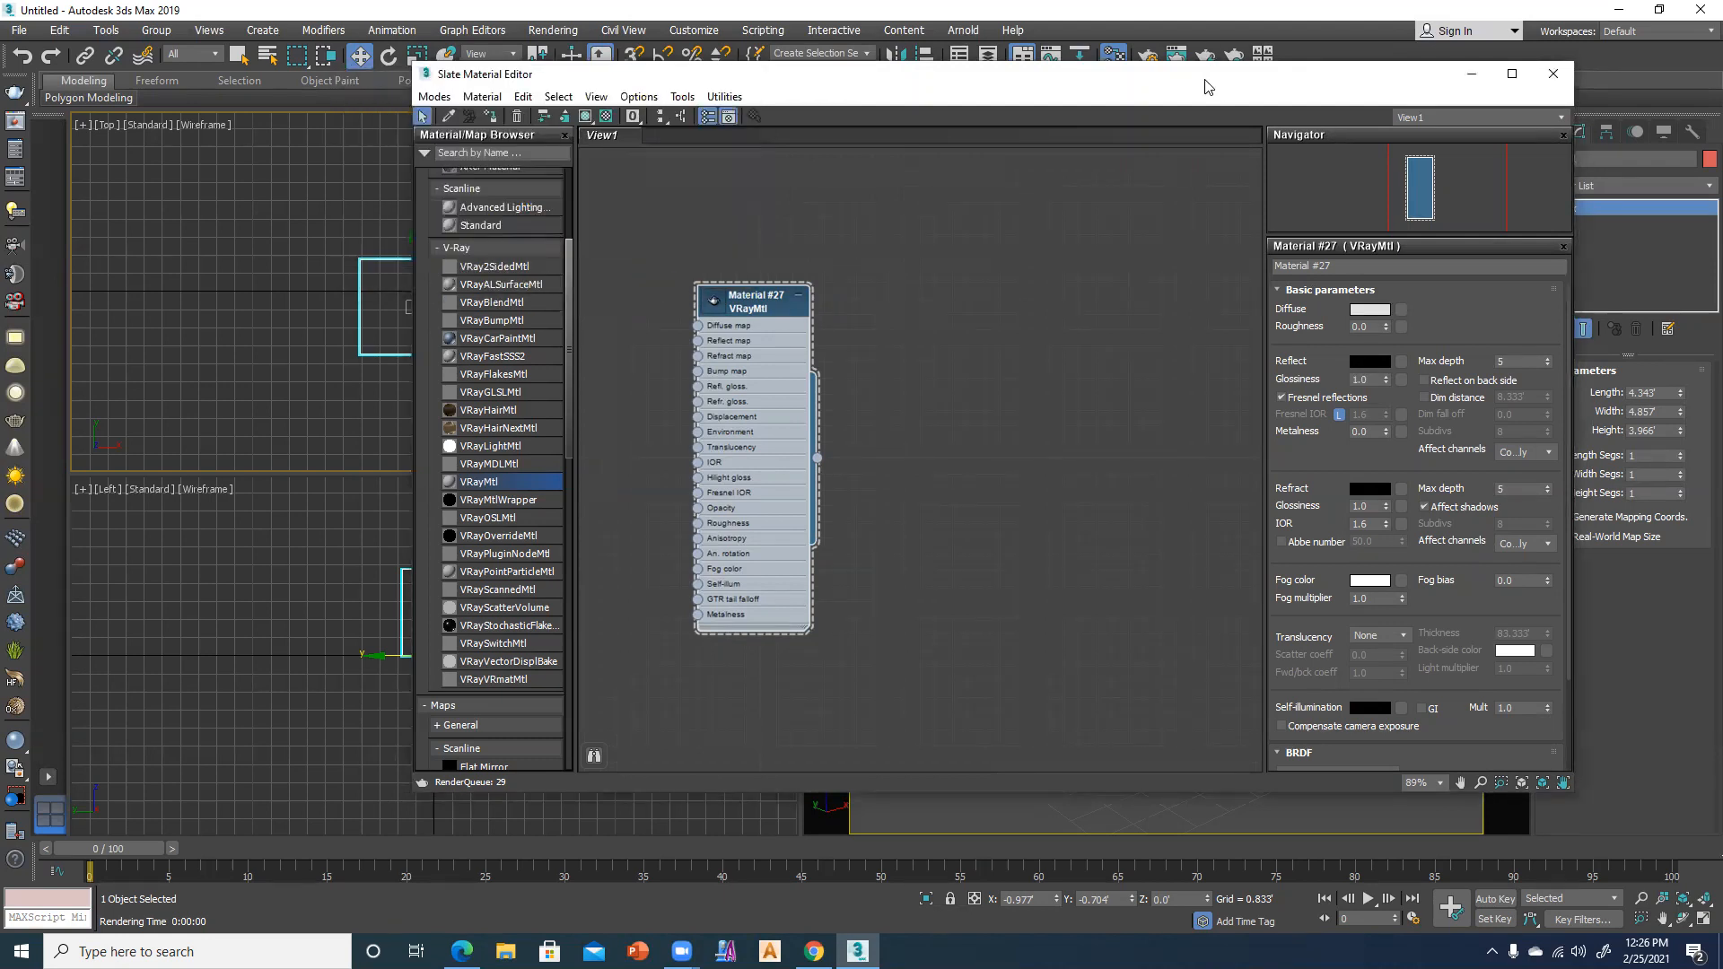
- Uncover the box beside the material editor and wire the VRayMtl's output to the box in the Perspective viewport
drag(1206, 86, 659, 164)
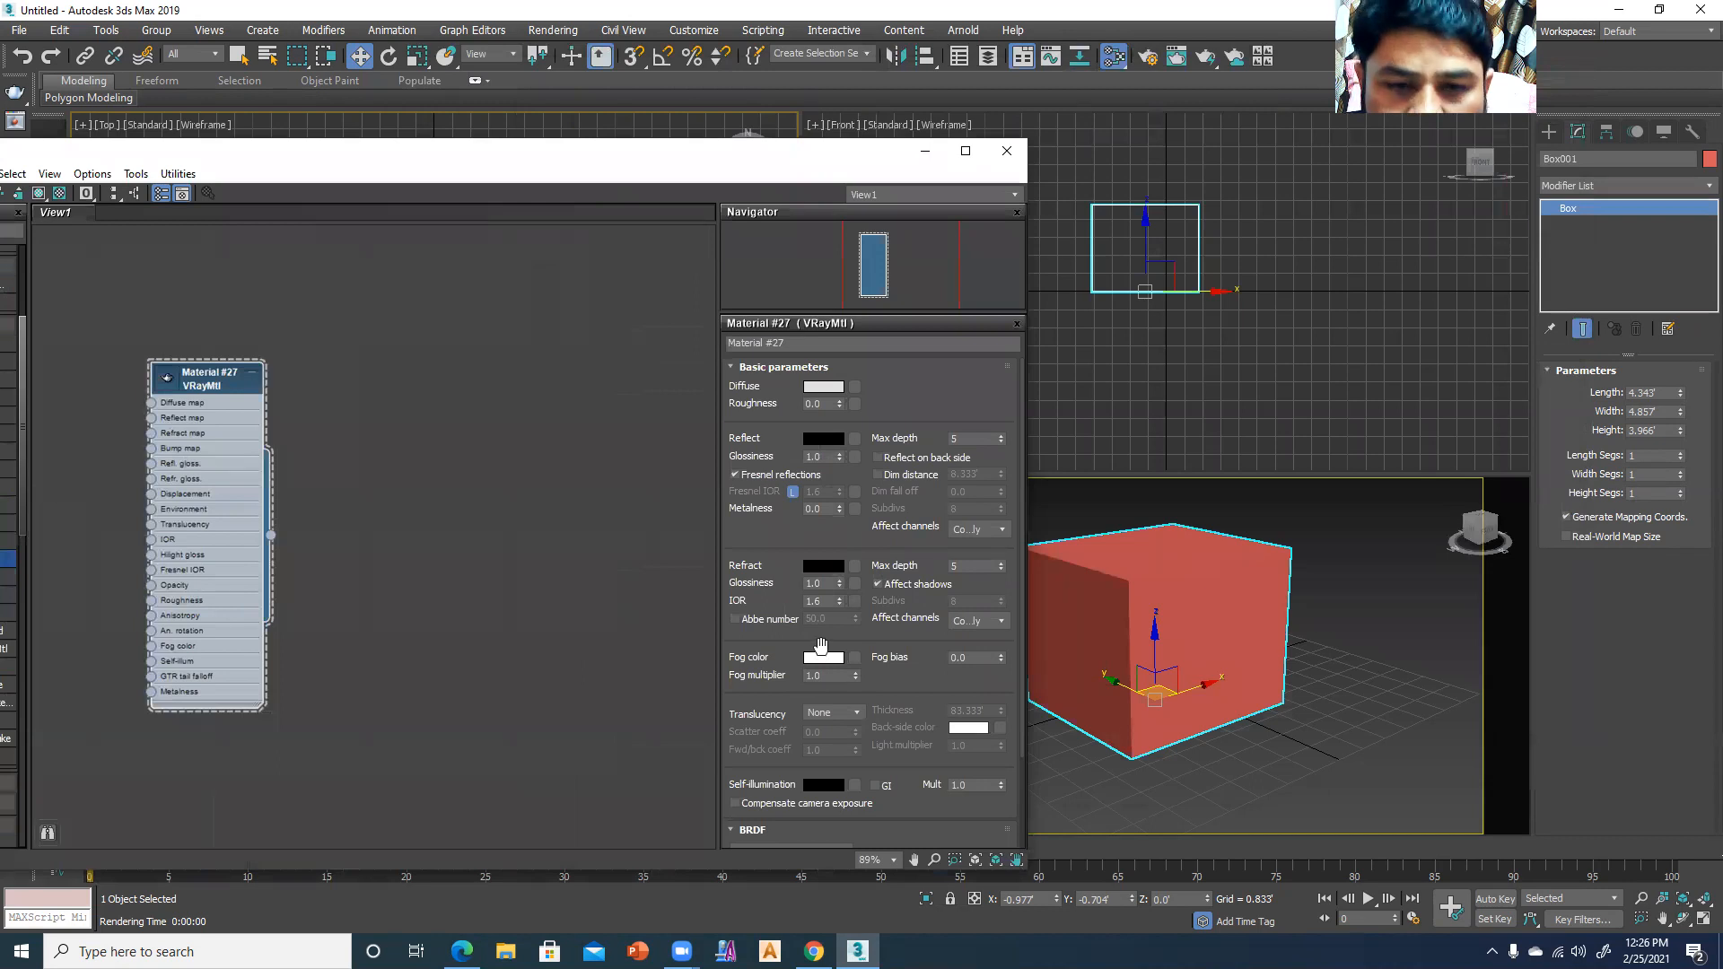
drag(243, 420, 371, 420)
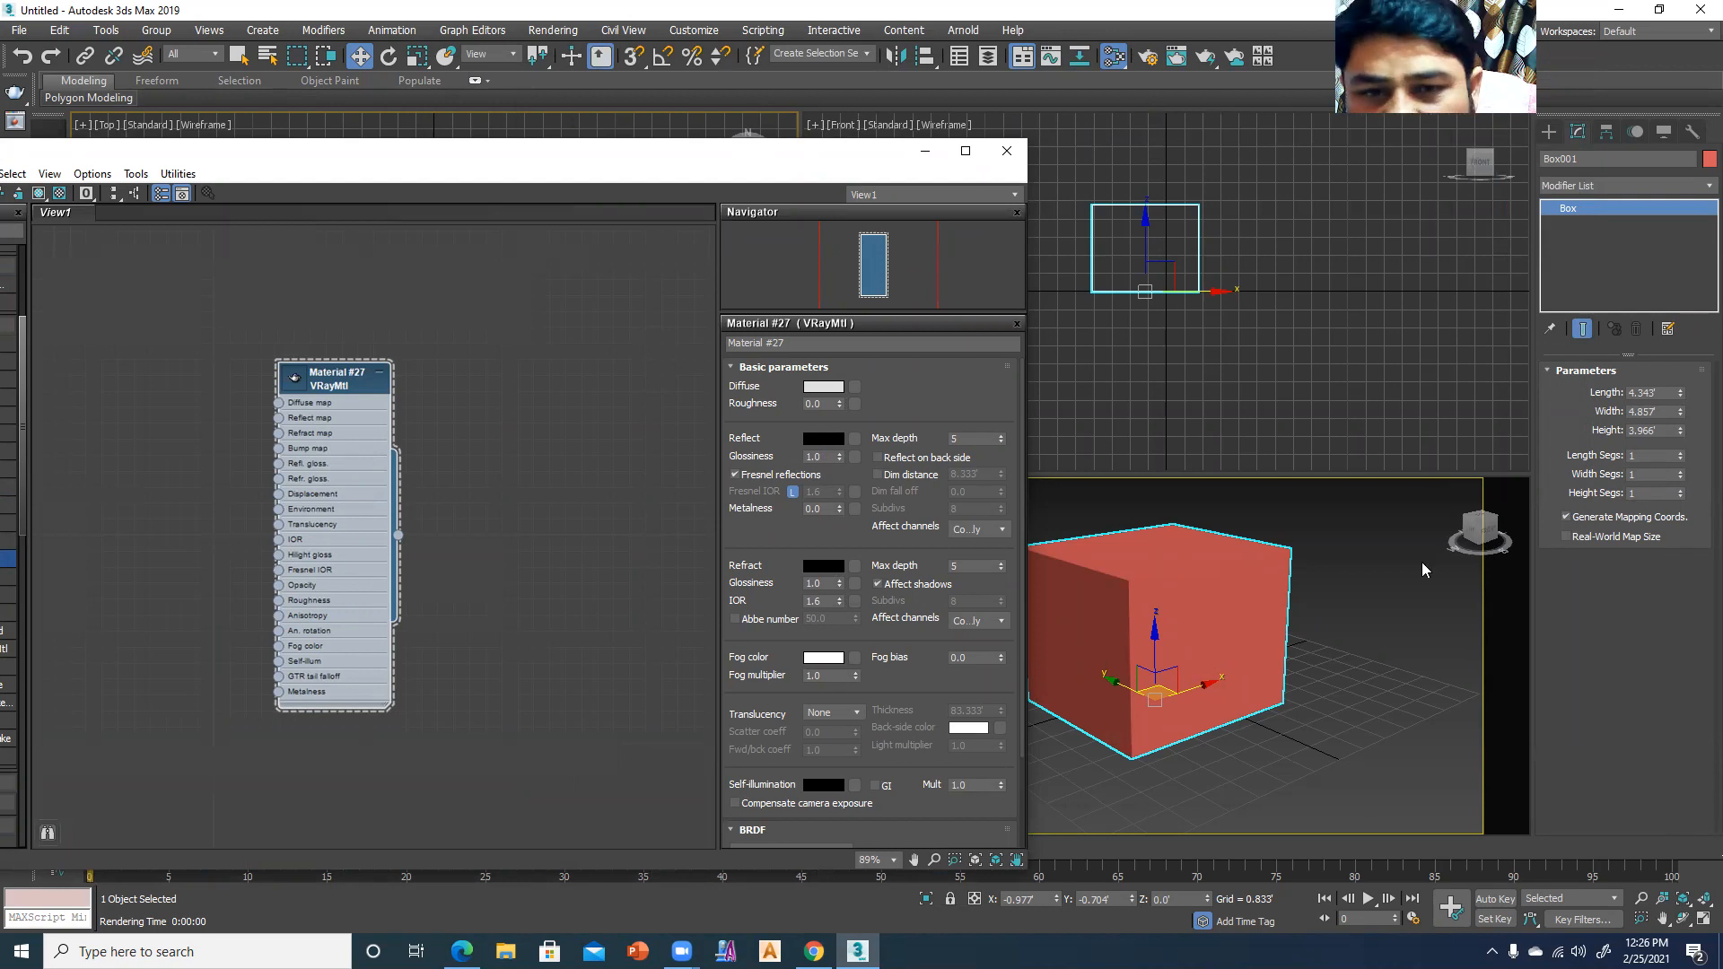
drag(704, 154, 724, 165)
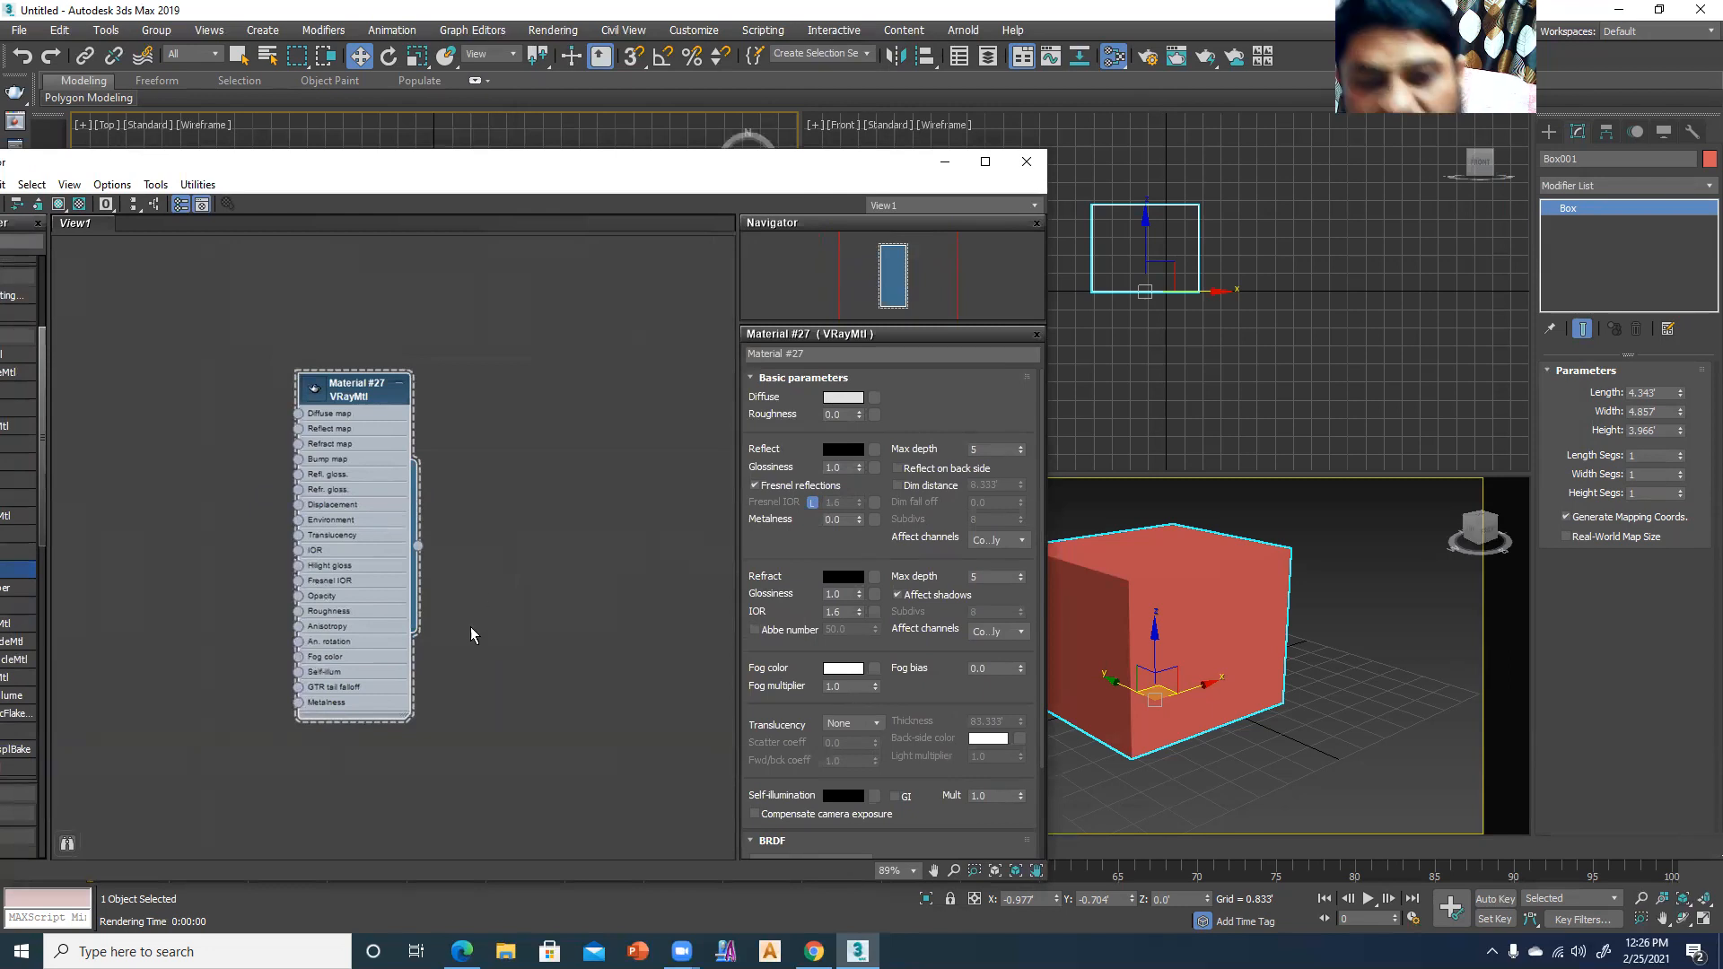
drag(552, 581, 602, 619)
click(411, 556)
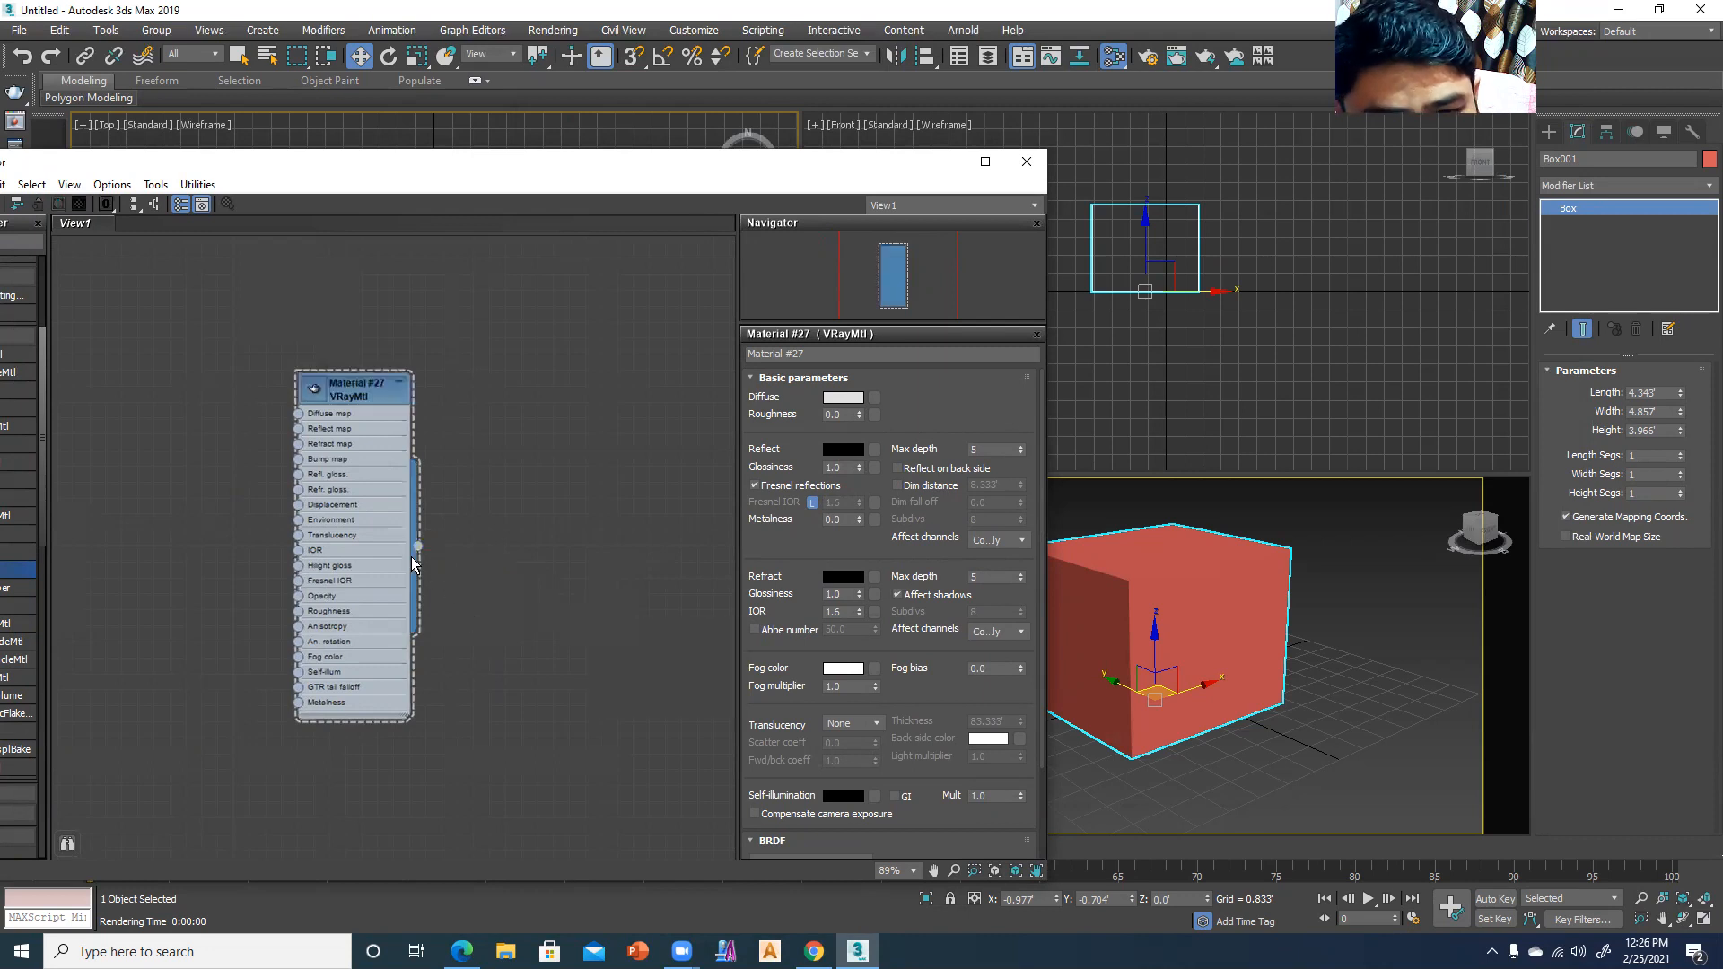
drag(533, 583, 1117, 618)
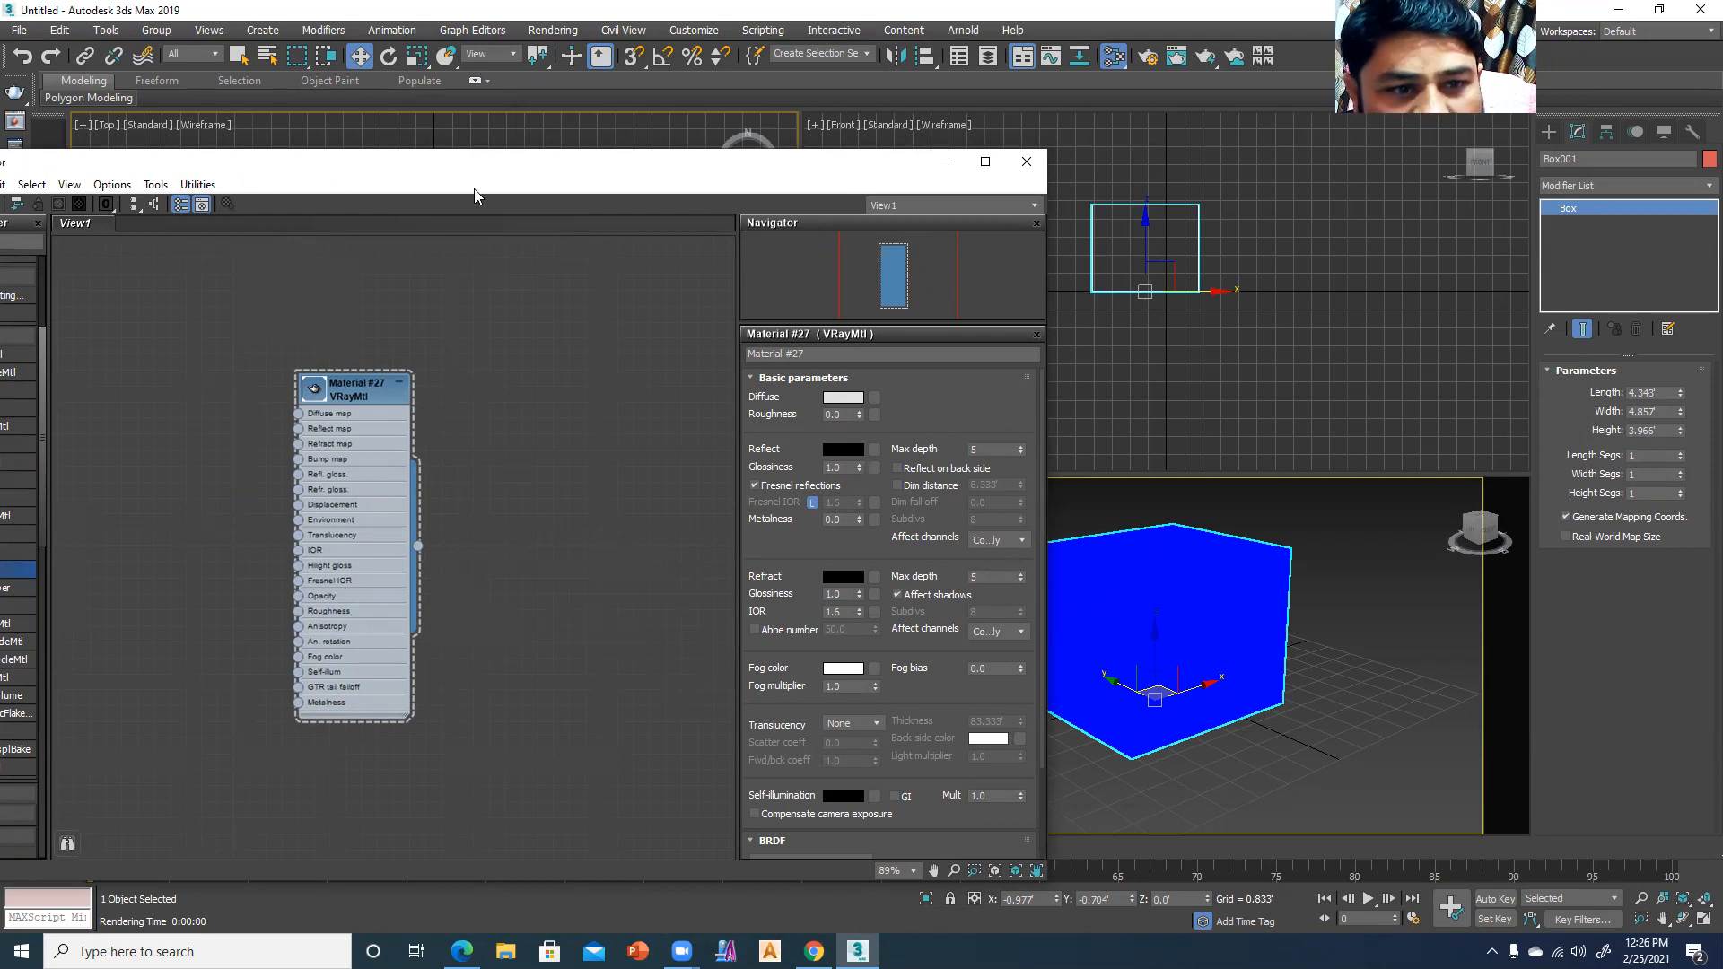
- Assign the VRayMtl to the selected box with shaded viewport display on, and minimize the material editor
drag(398, 179, 620, 185)
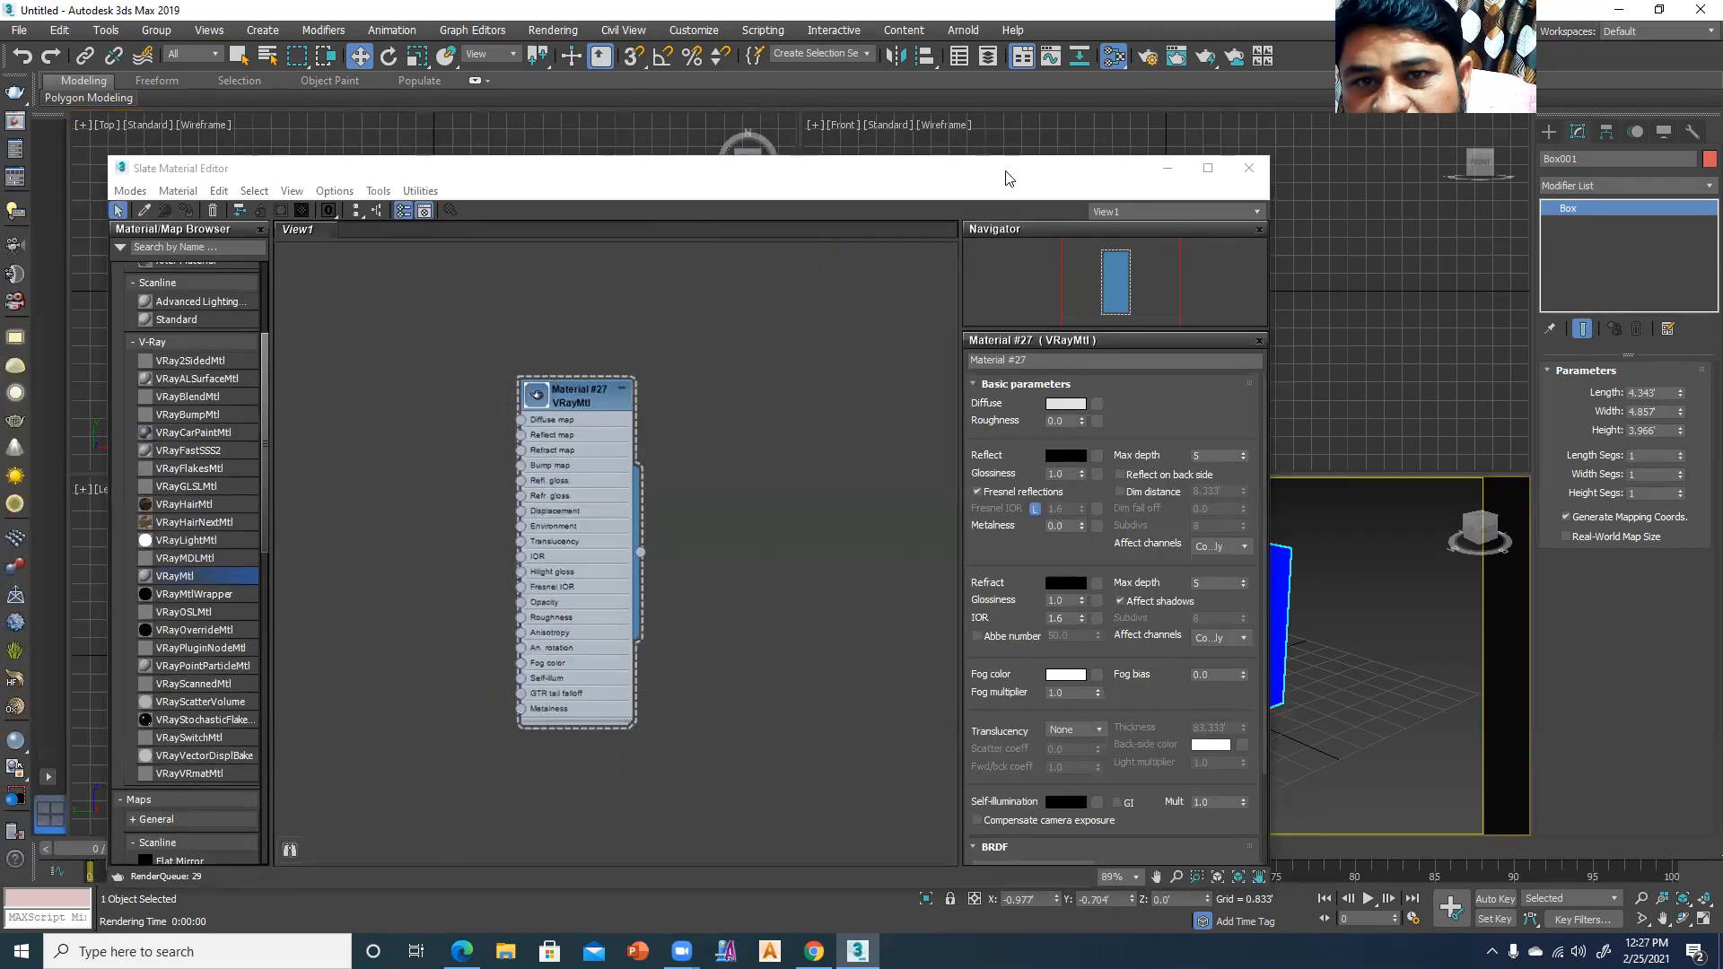
drag(1005, 170, 1294, 166)
click(920, 395)
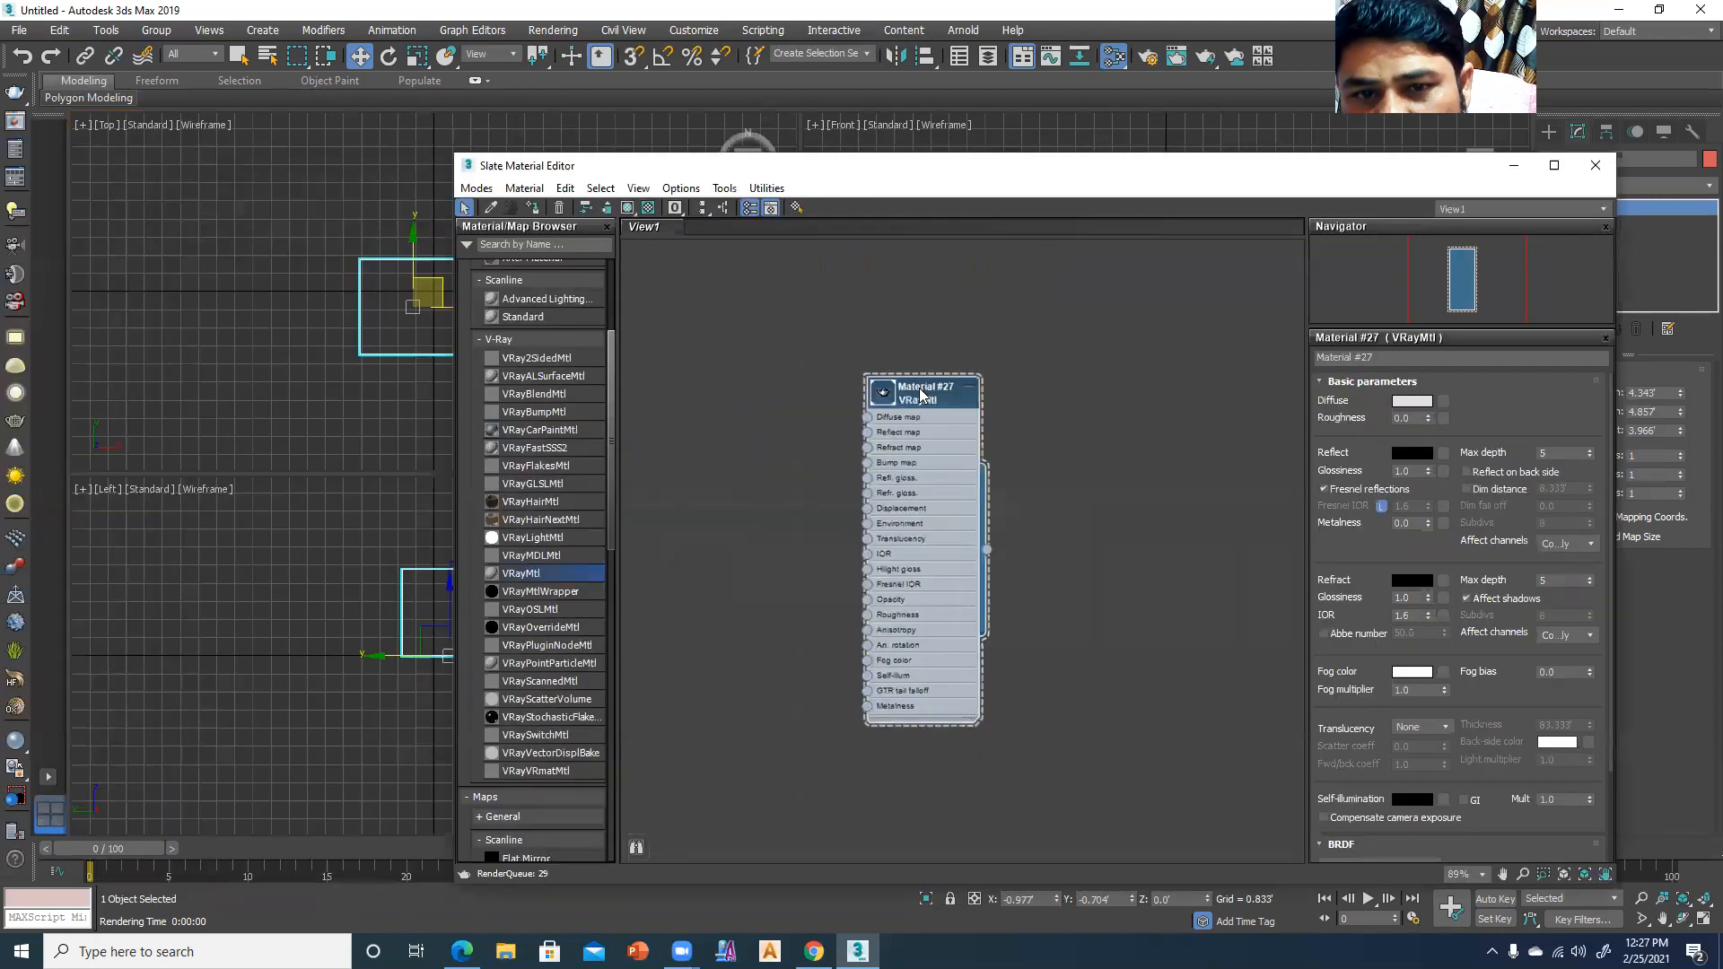
click(534, 210)
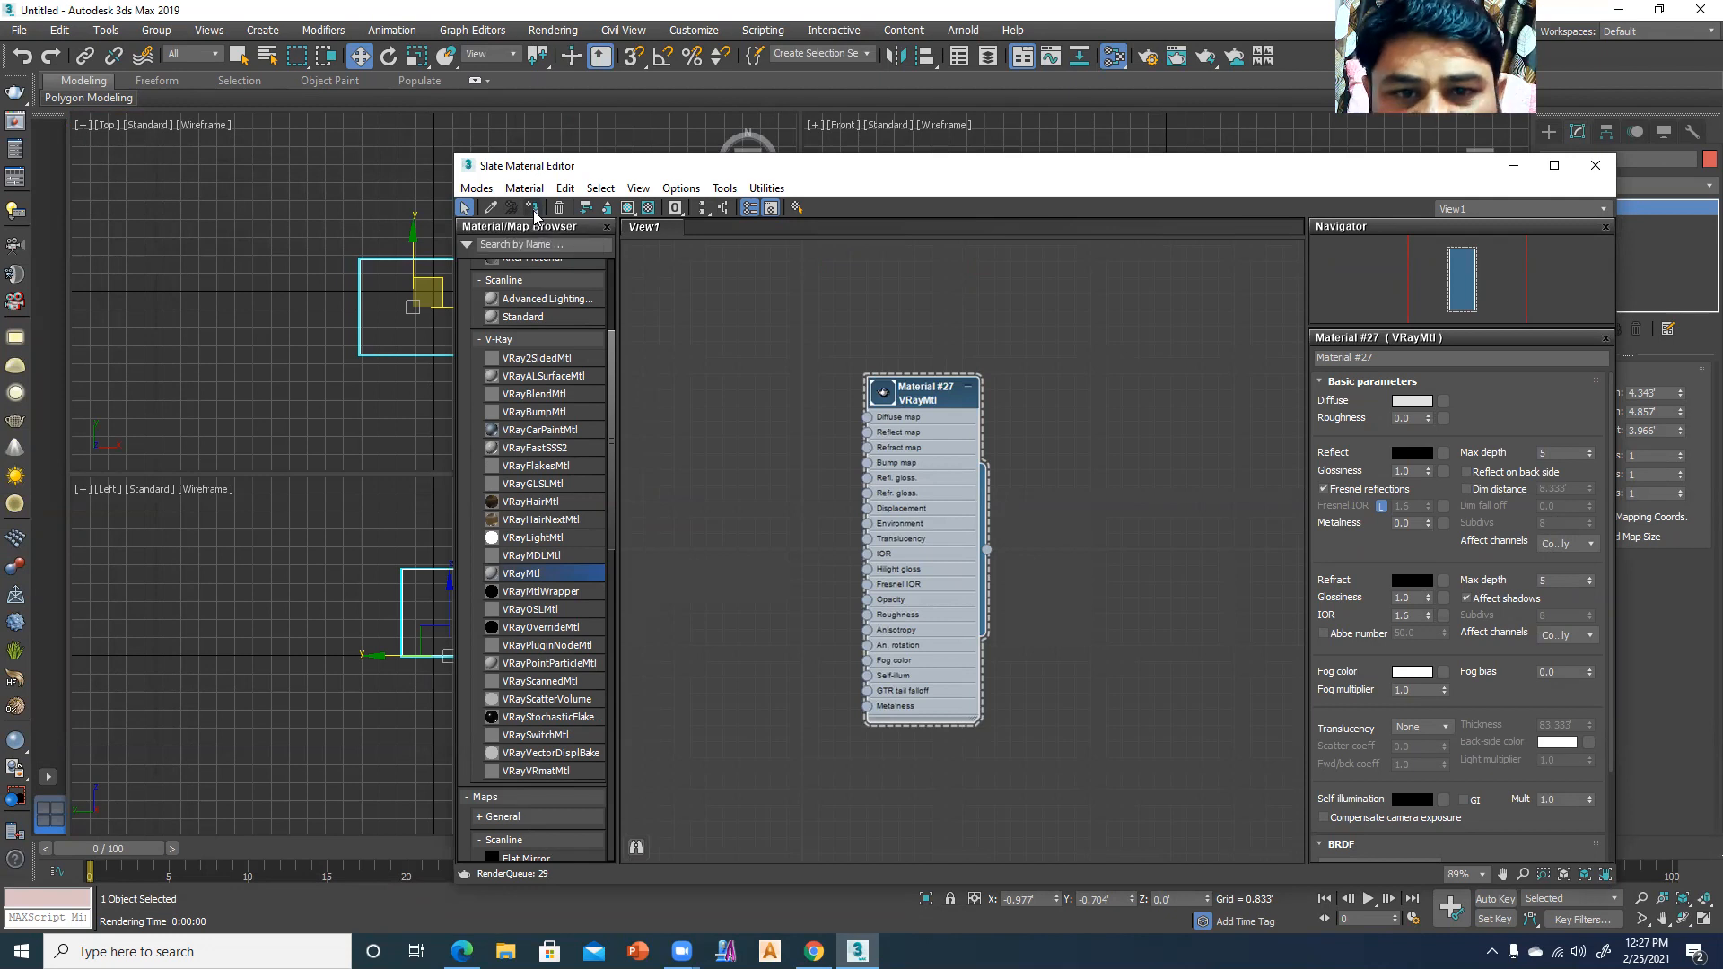
click(627, 208)
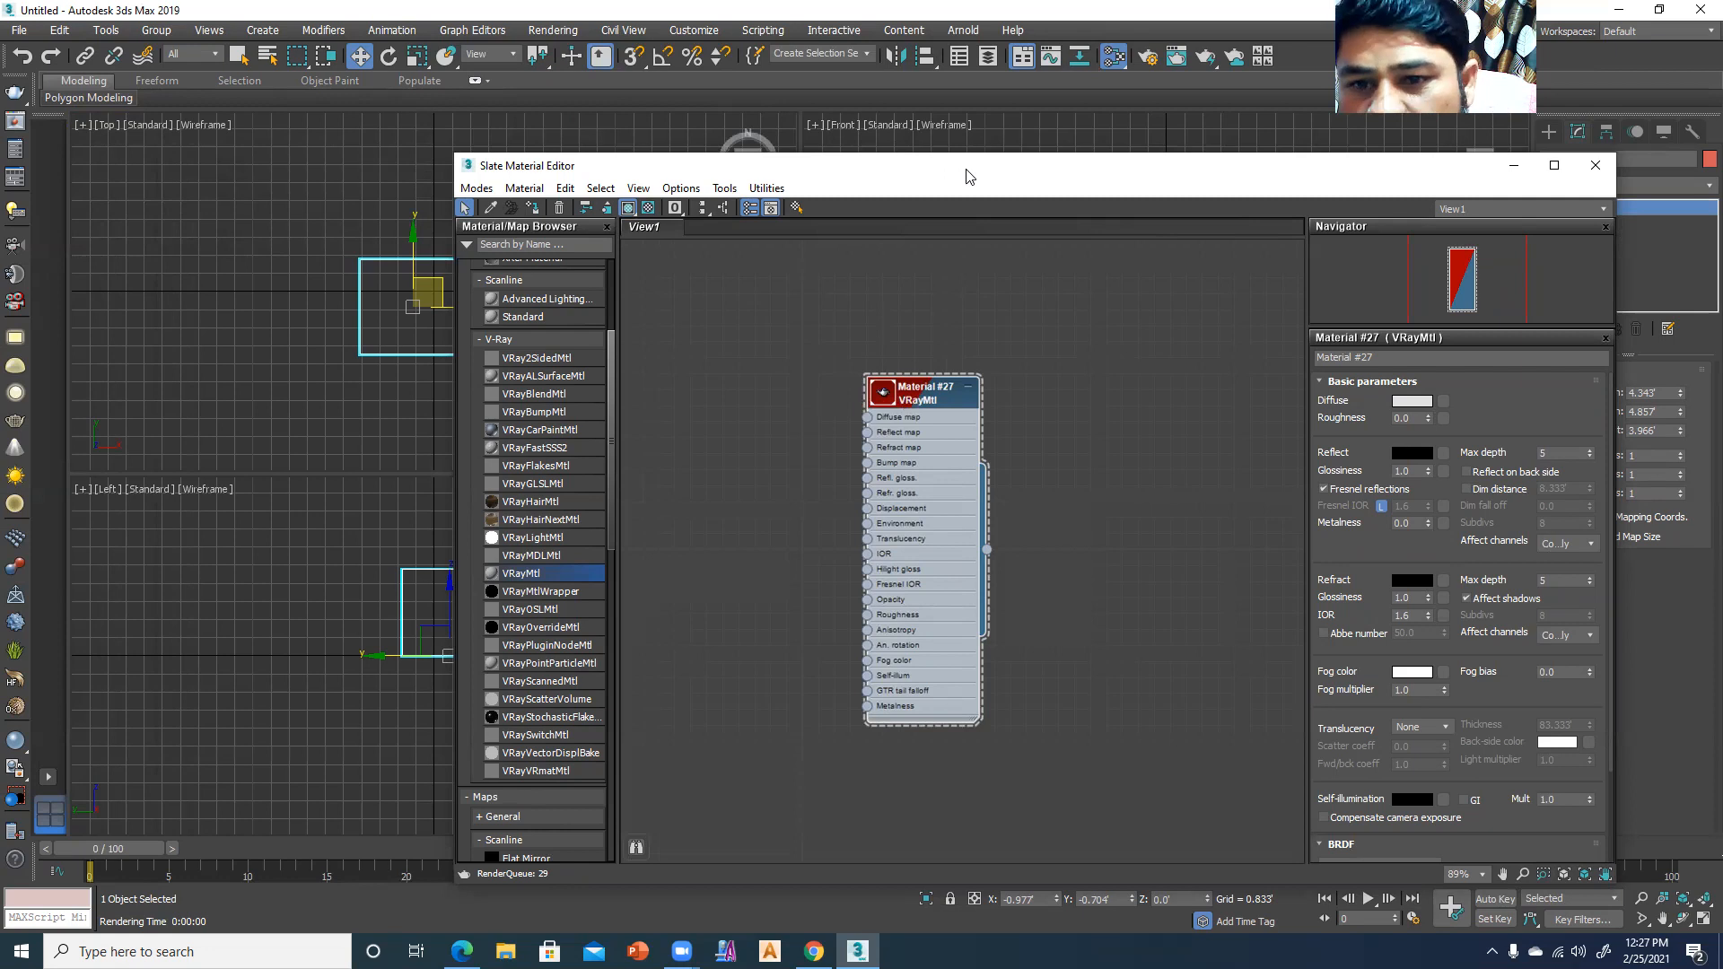
drag(967, 176, 398, 196)
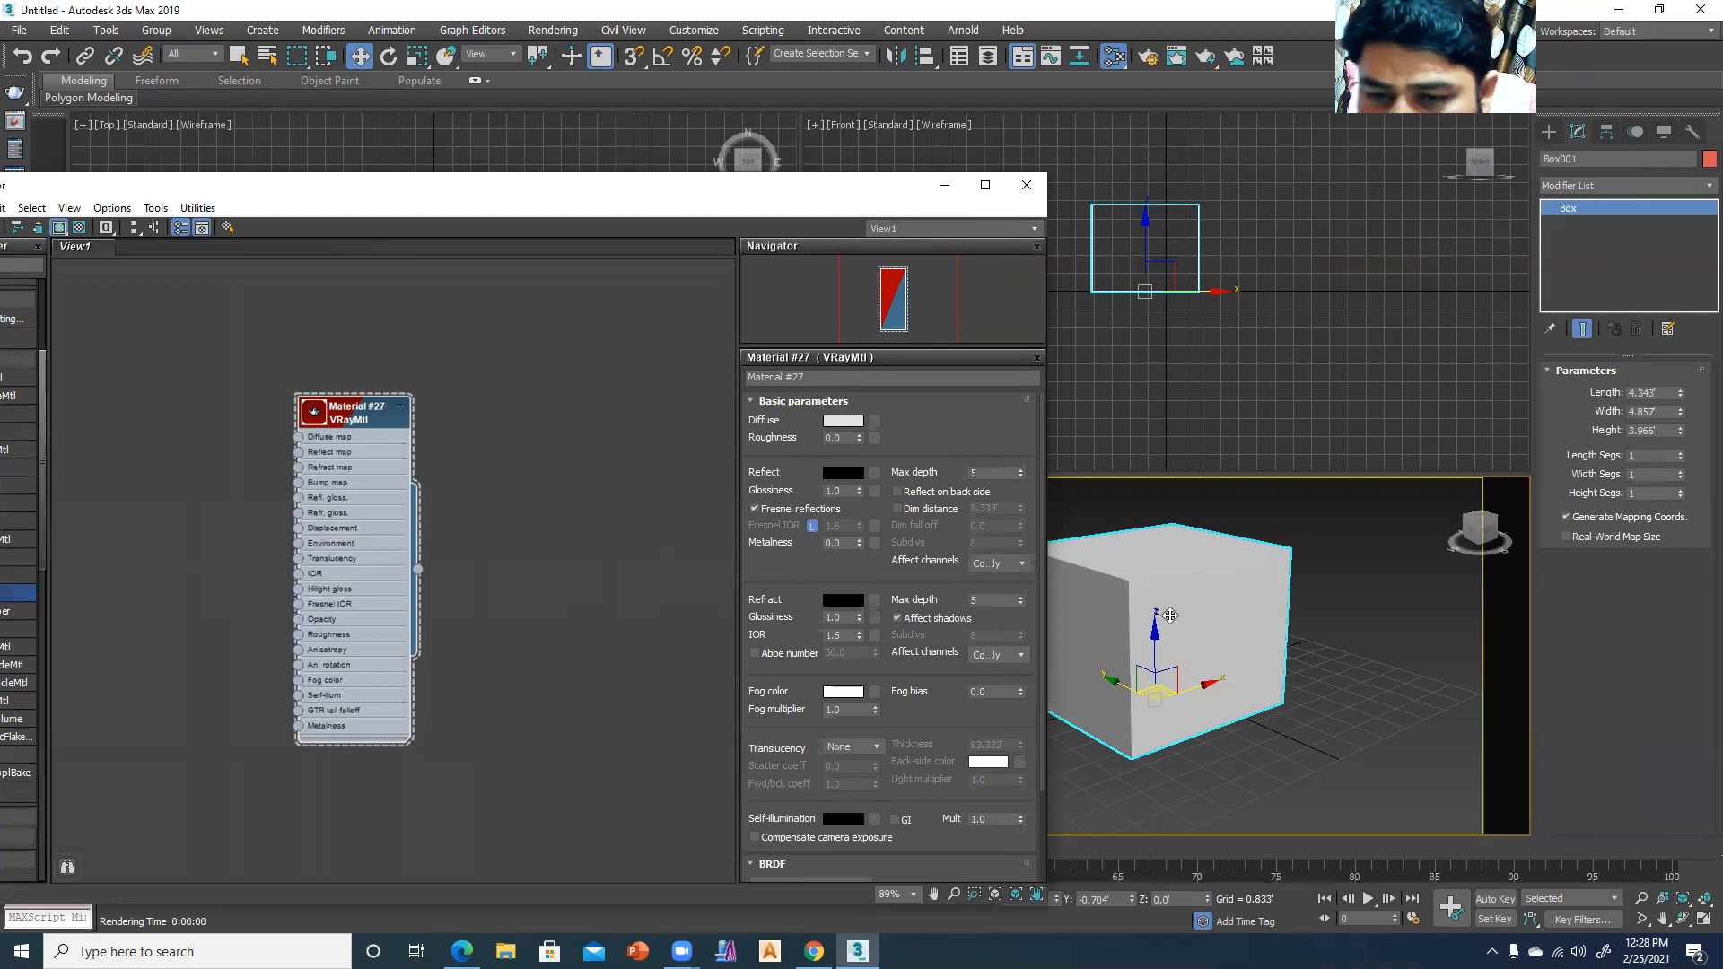
click(944, 185)
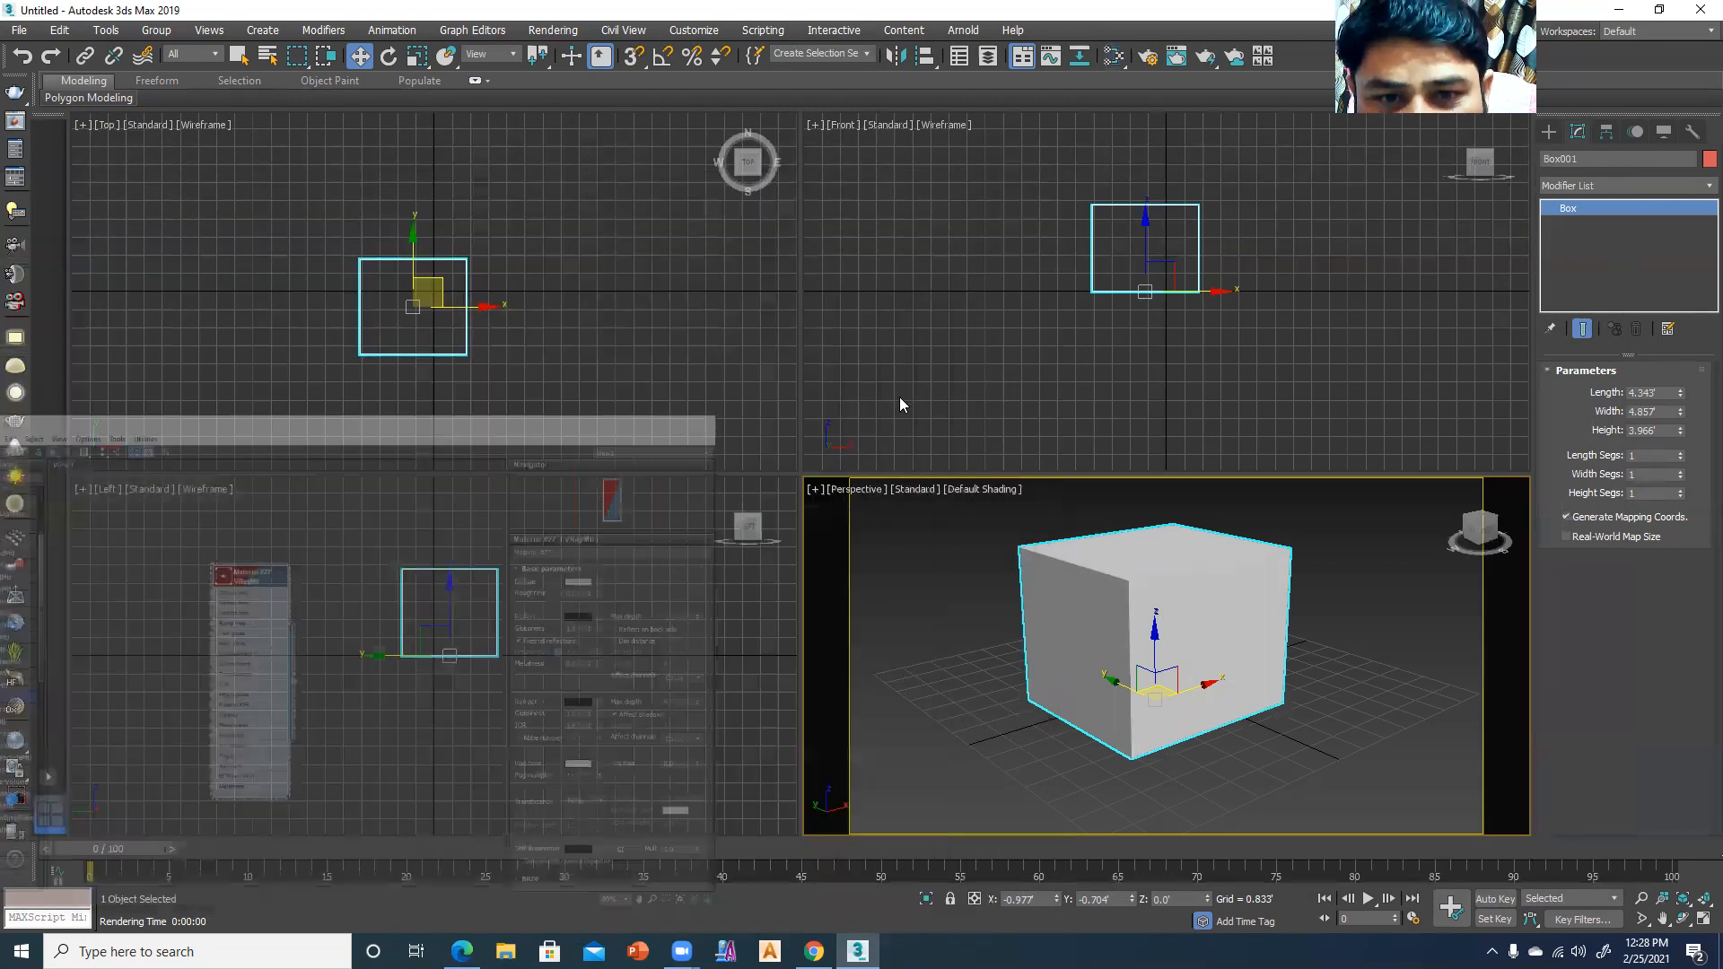
- Create a large ground plane in the Top viewport, extending well beyond the box on every side, and deselect it
click(1549, 132)
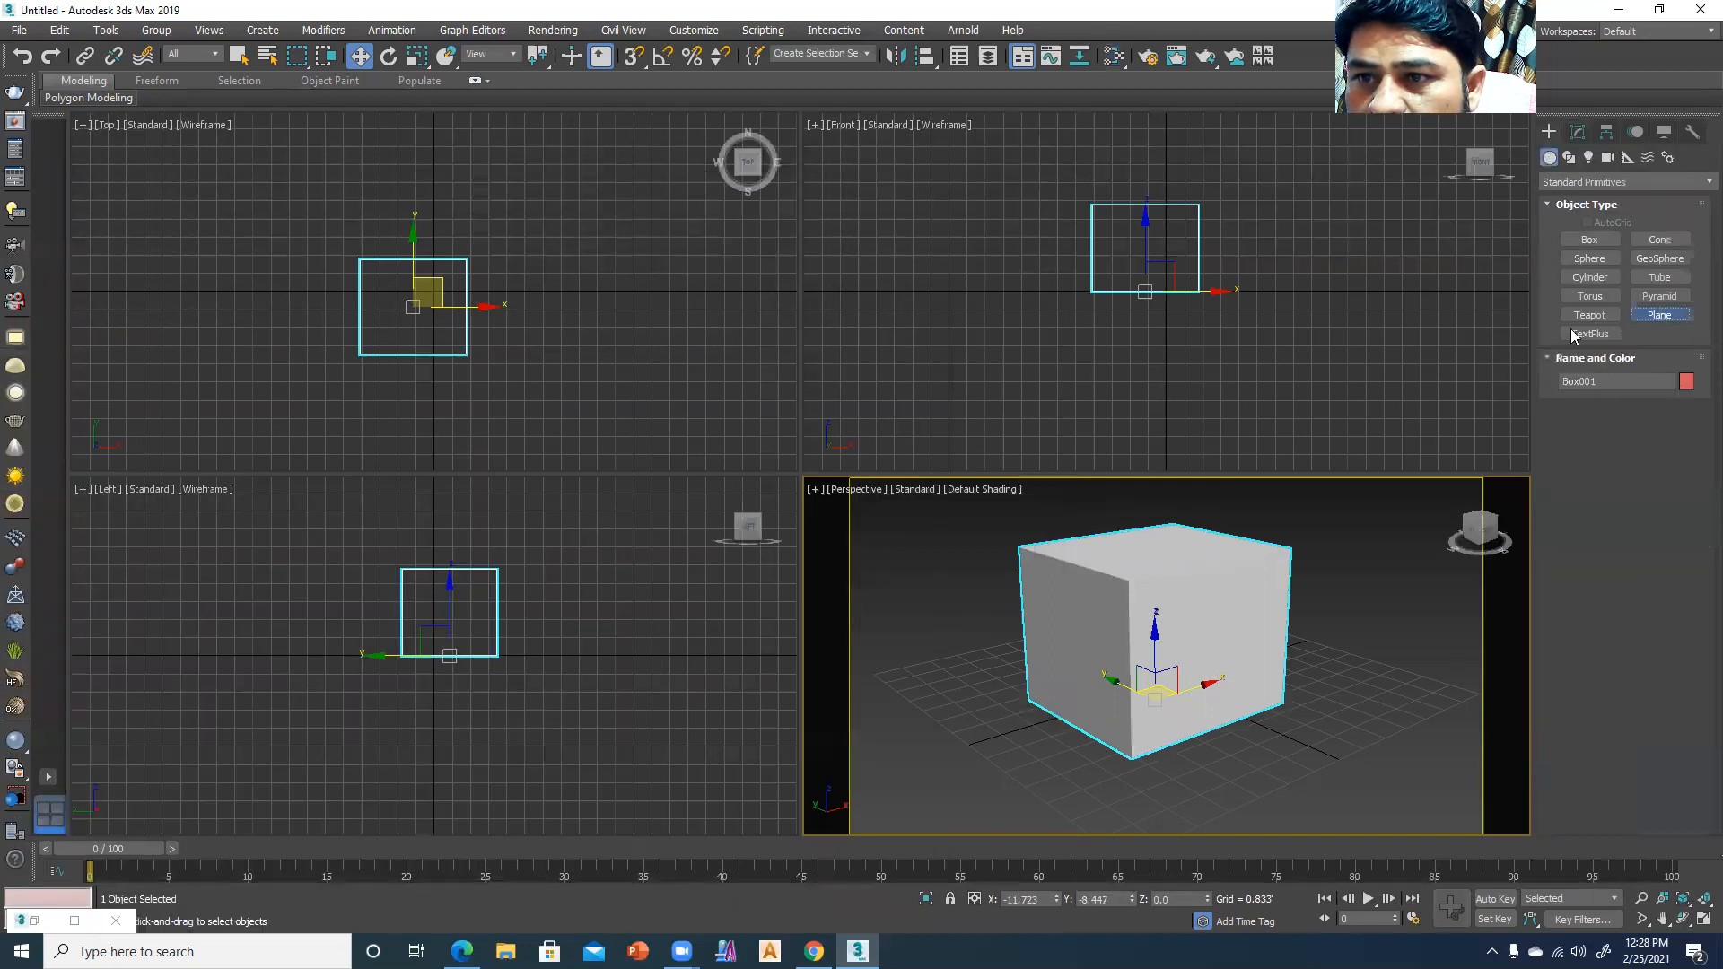
drag(118, 146, 212, 222)
drag(715, 505, 741, 502)
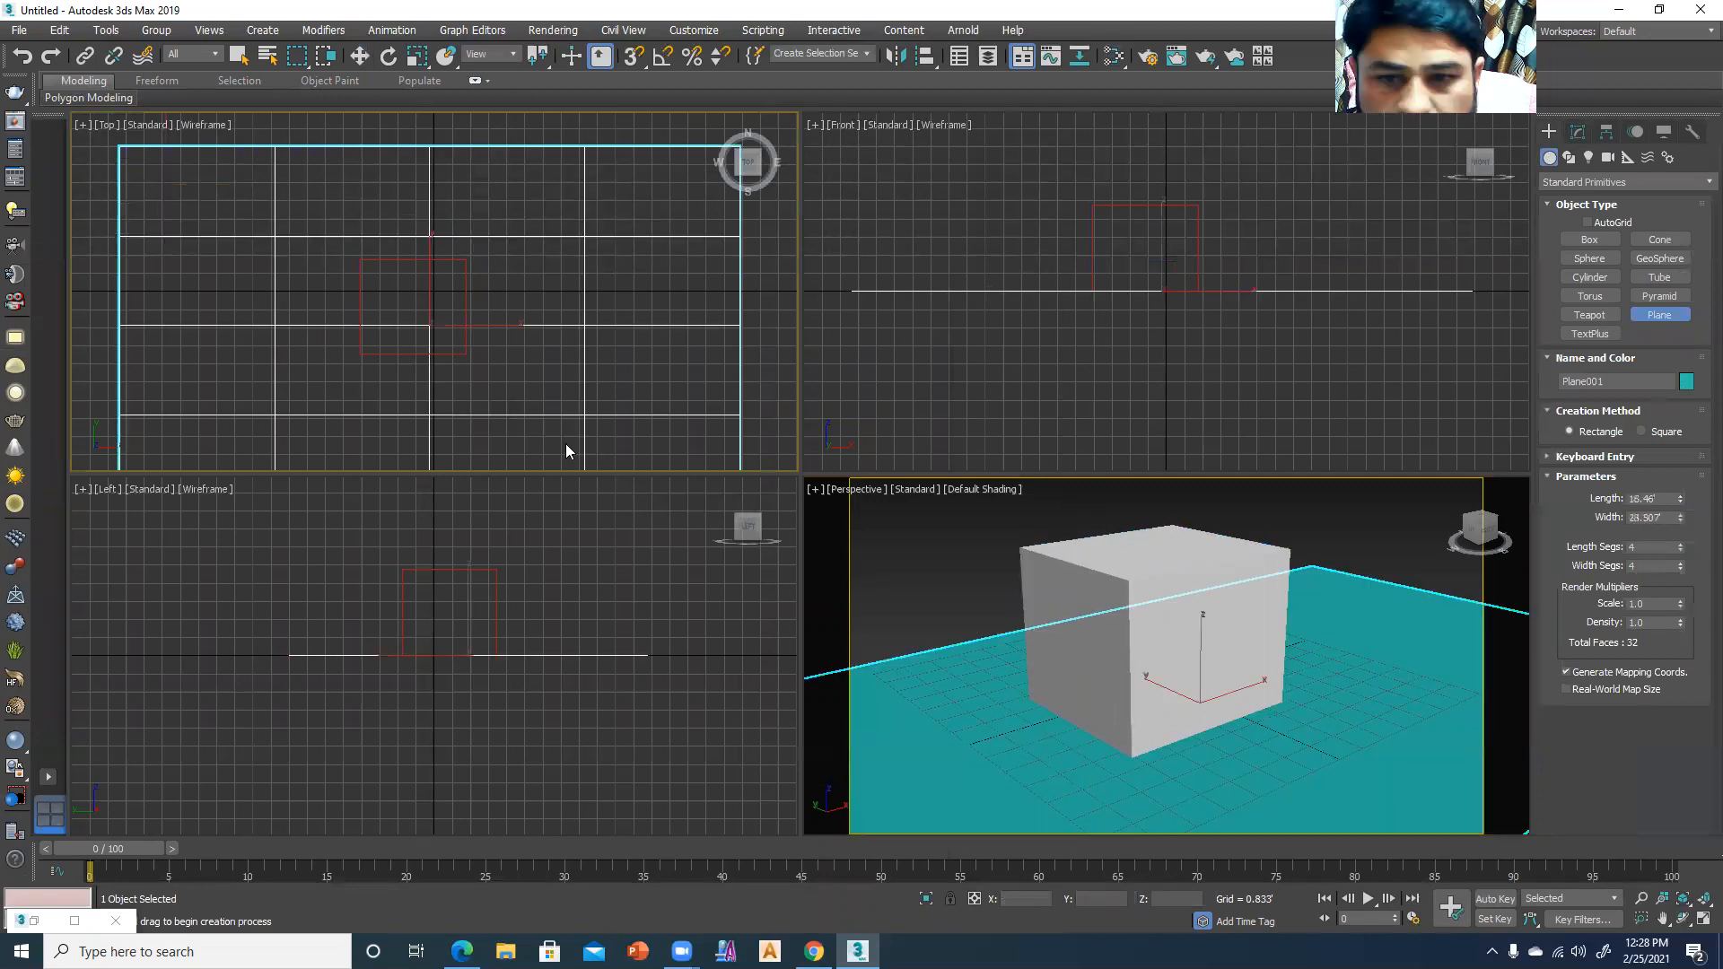
key(e)
click(927, 553)
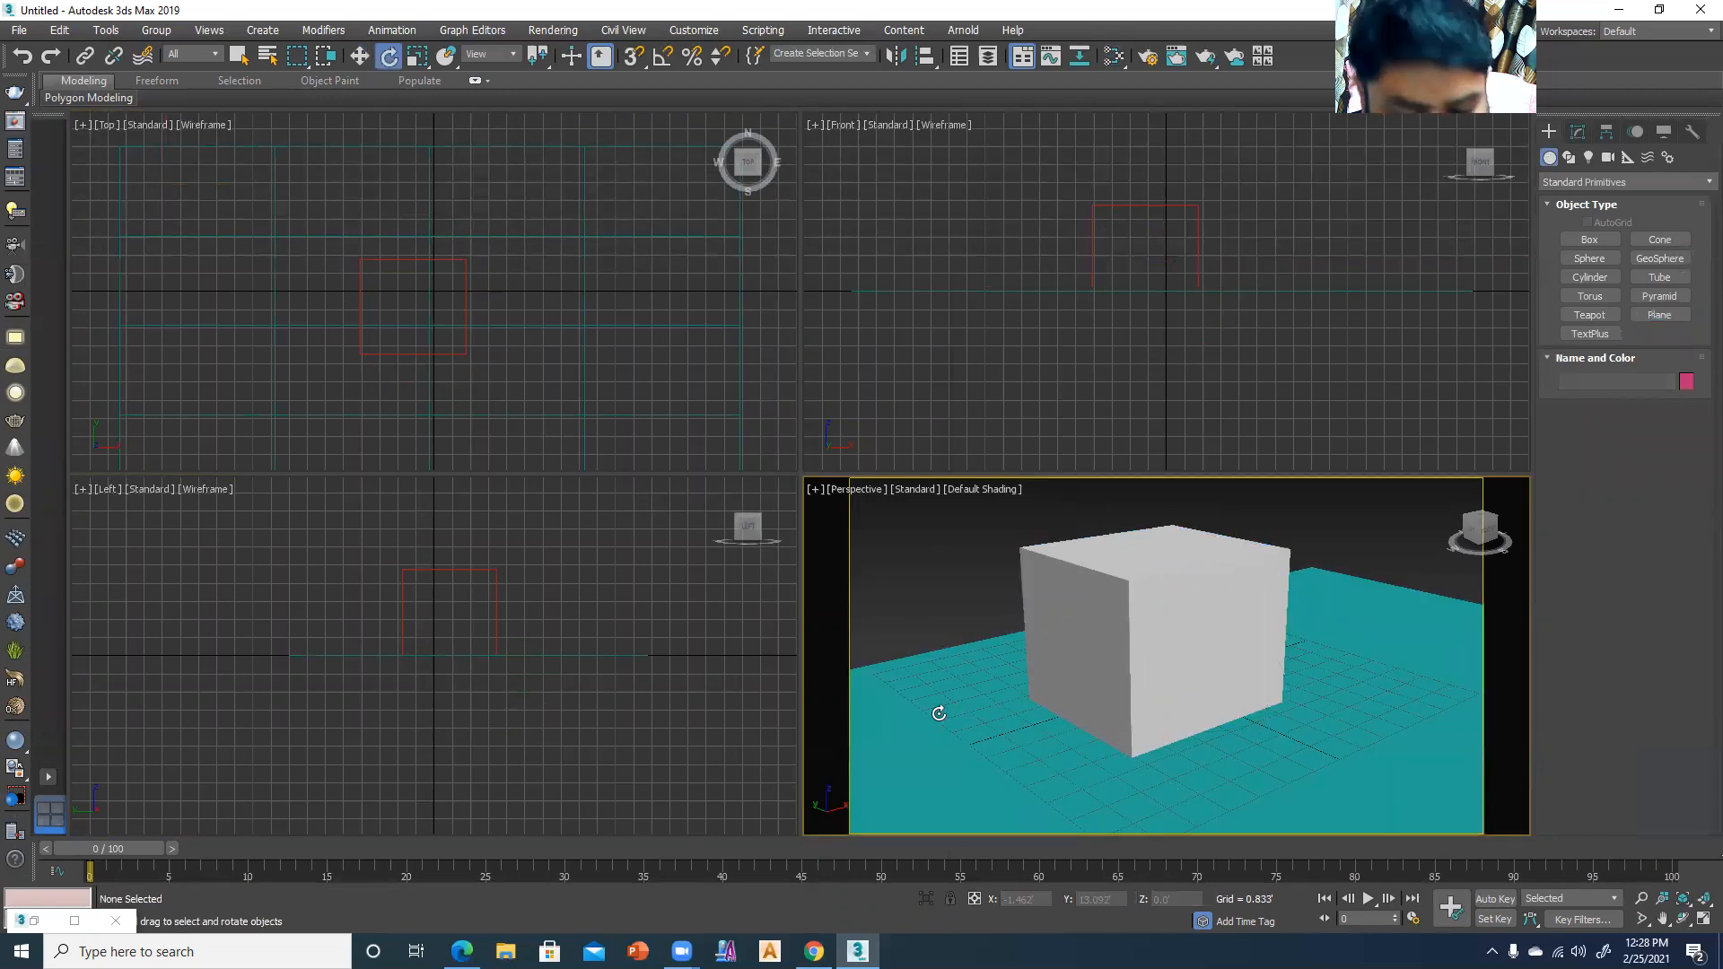
- Assign the same VRayMtl to the ground plane, then minimize the material editor and clear the selection
click(939, 714)
key(m)
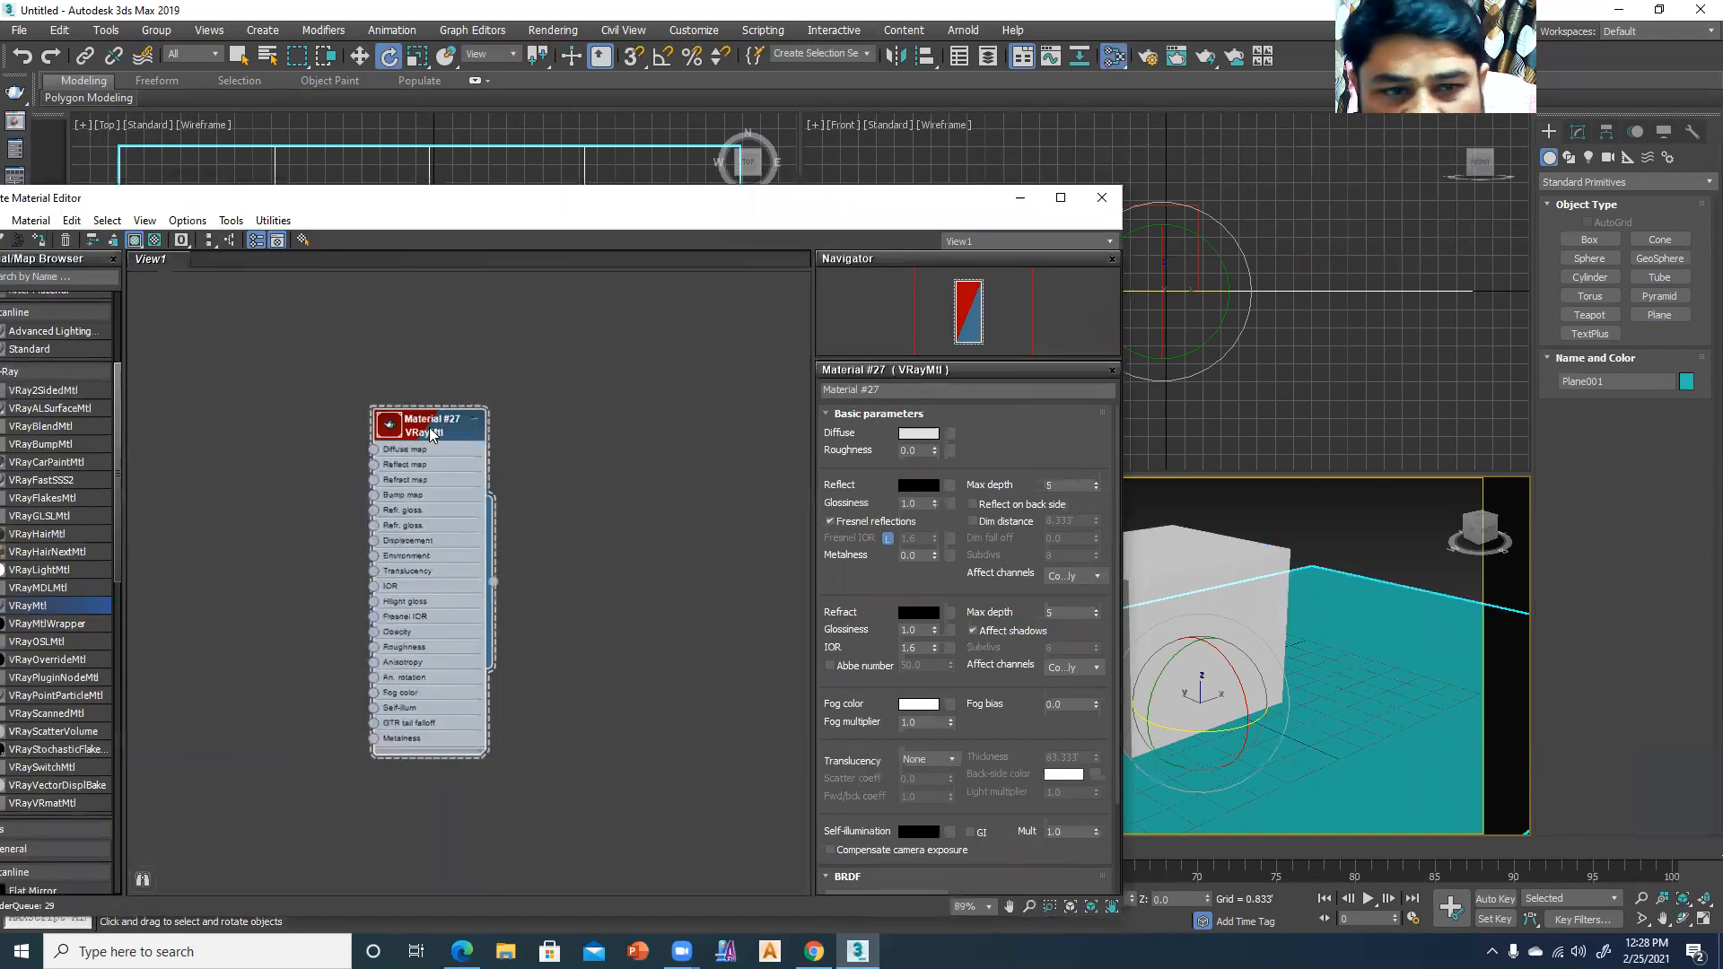
click(105, 240)
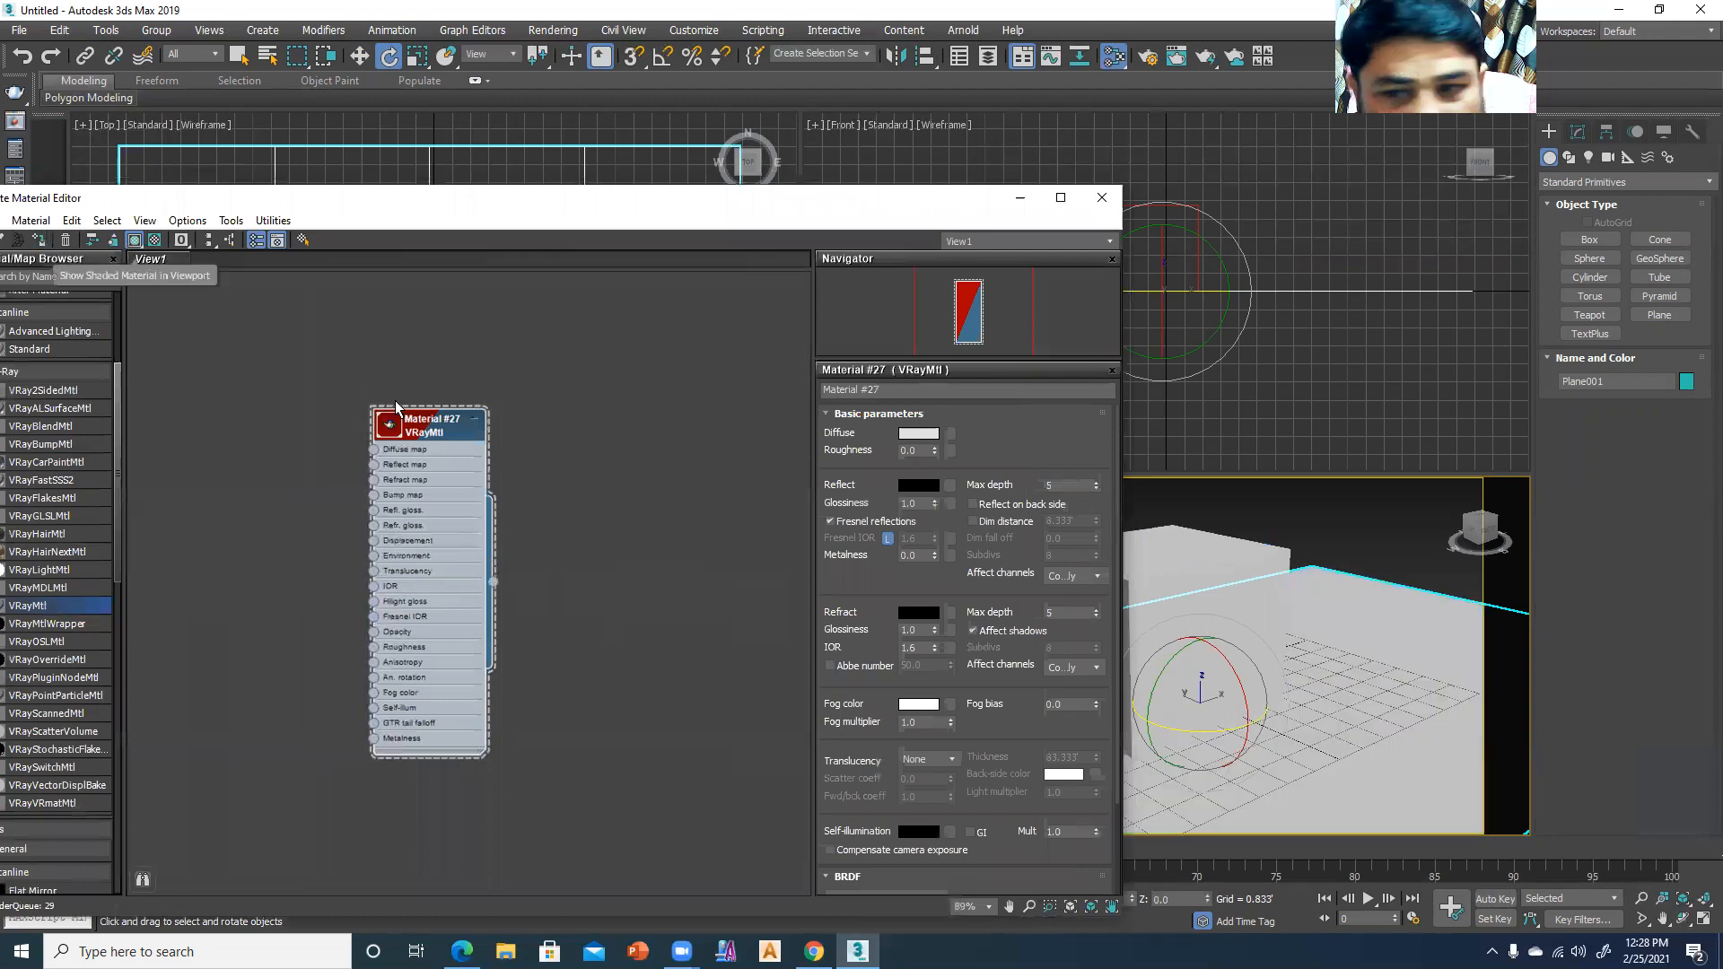
click(572, 582)
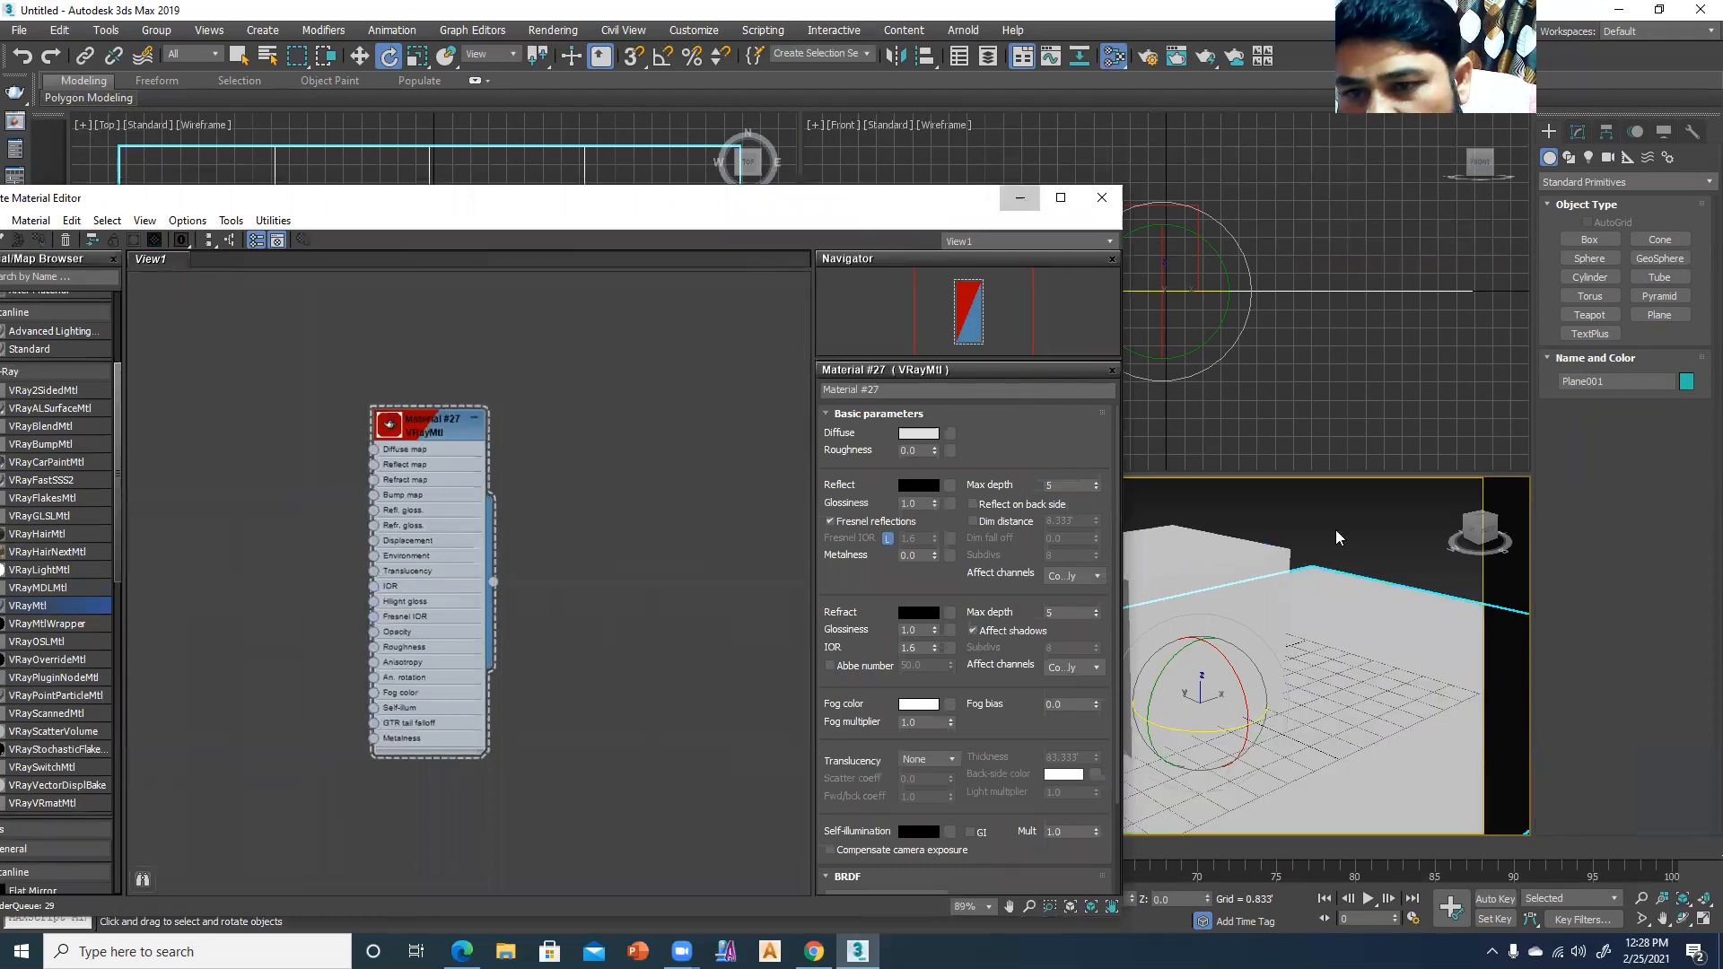
click(1020, 197)
click(1336, 538)
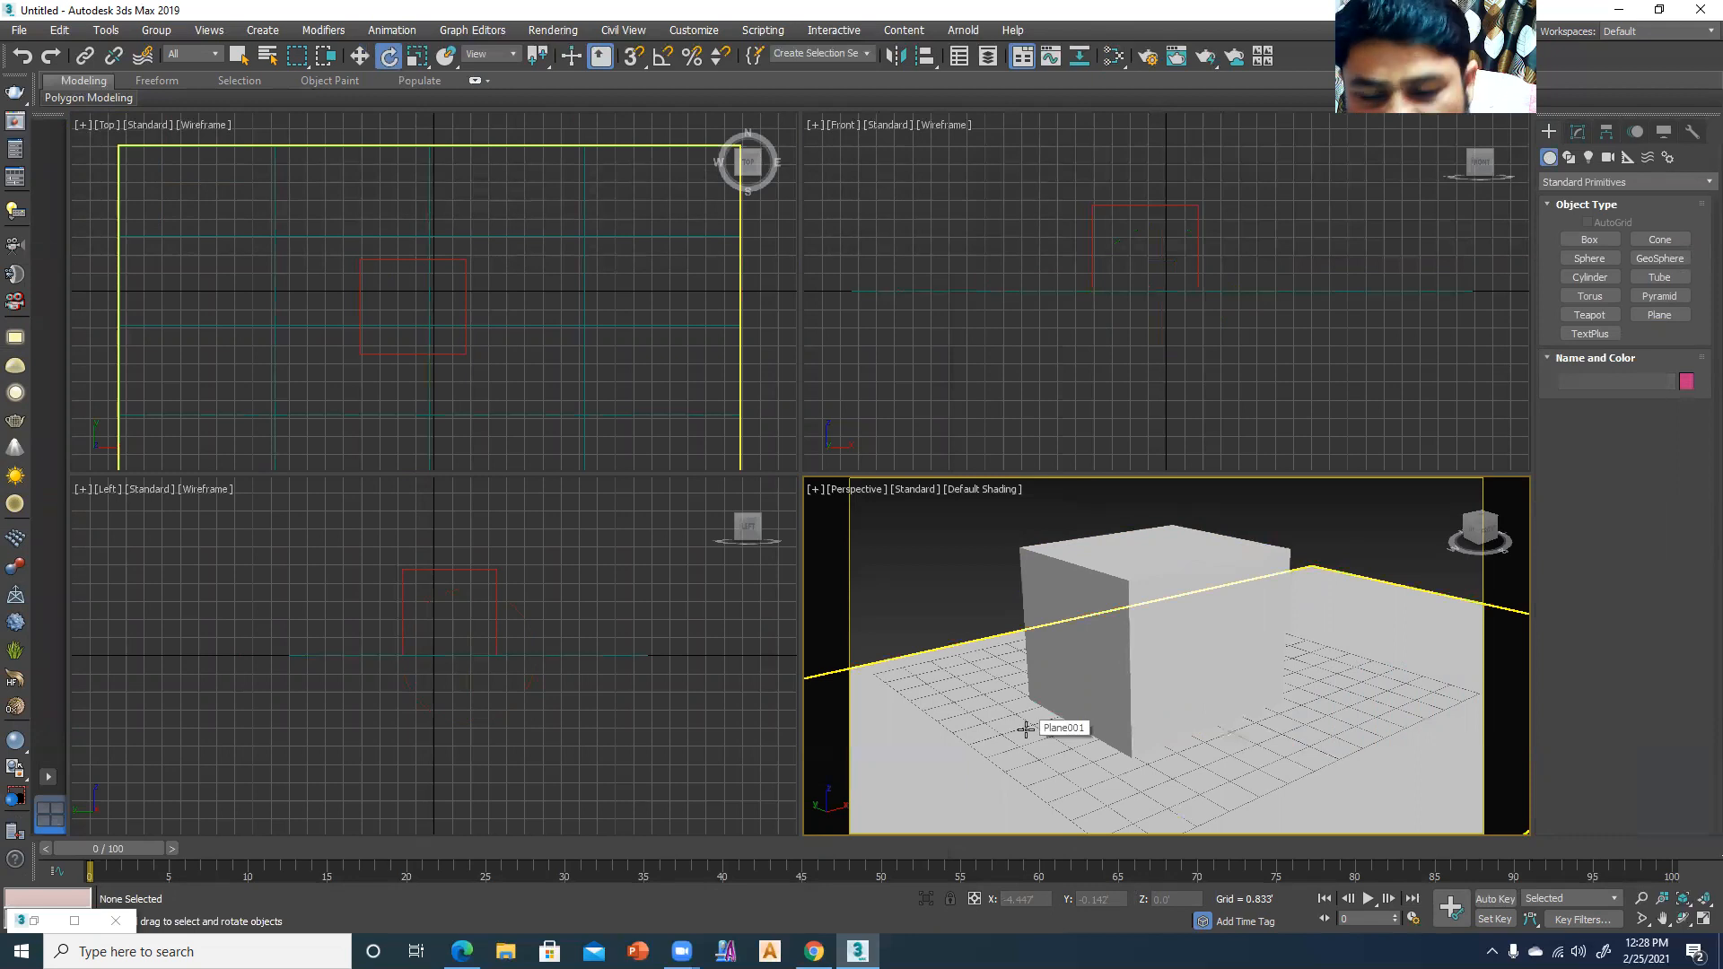